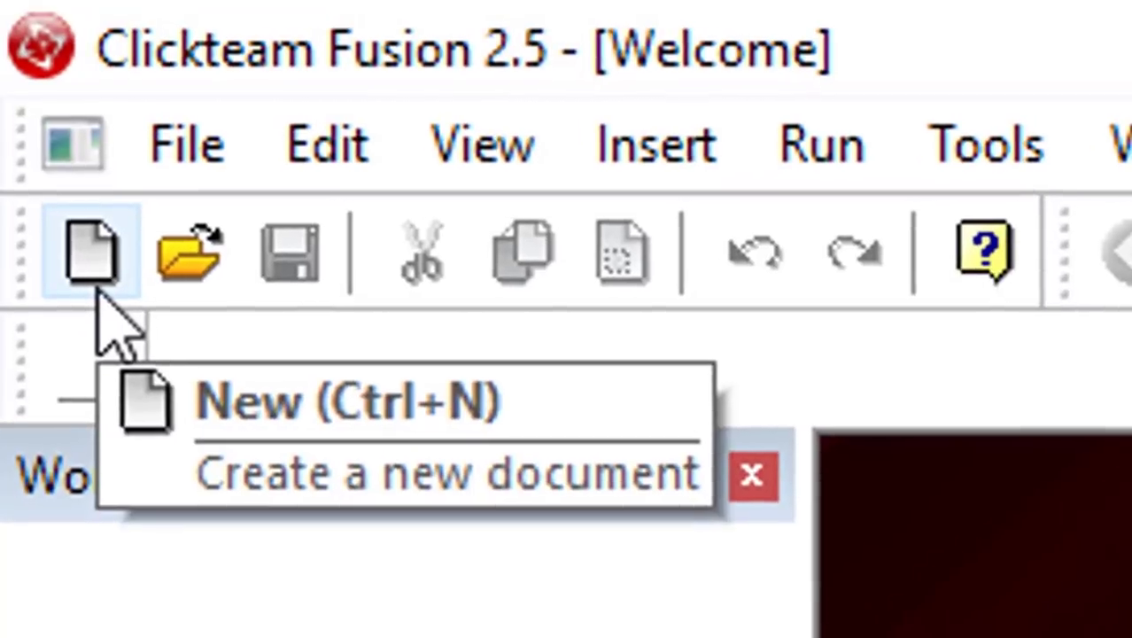
- Create a new application and place the Workspace Toolbar below the Properties Toolbar, adjusting both to matching widths
click(17, 51)
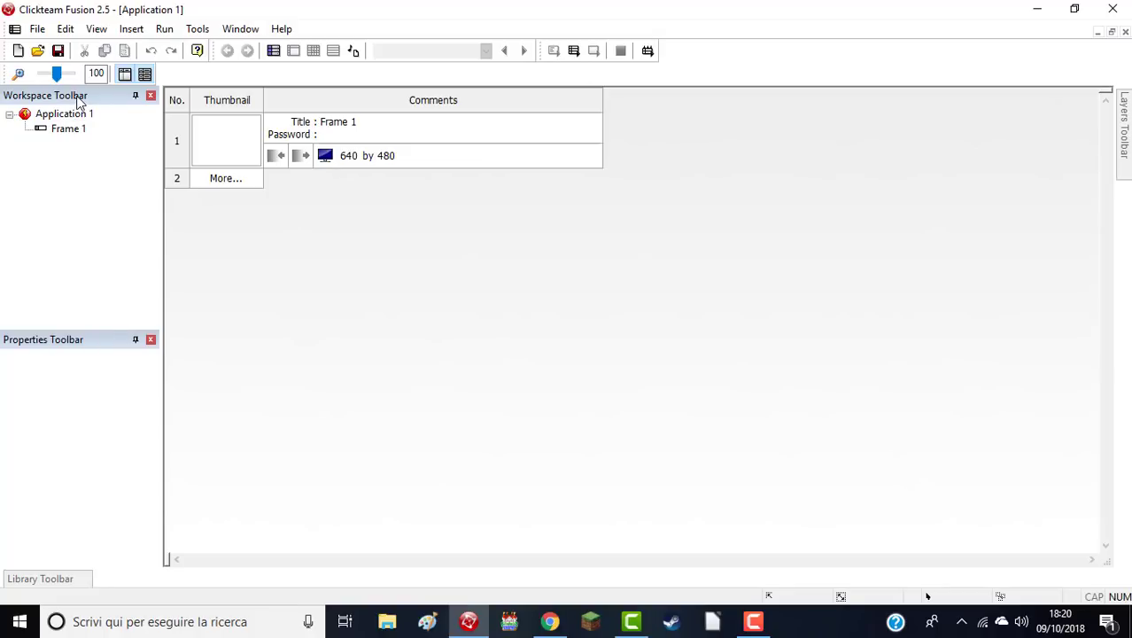
drag(78, 100, 78, 420)
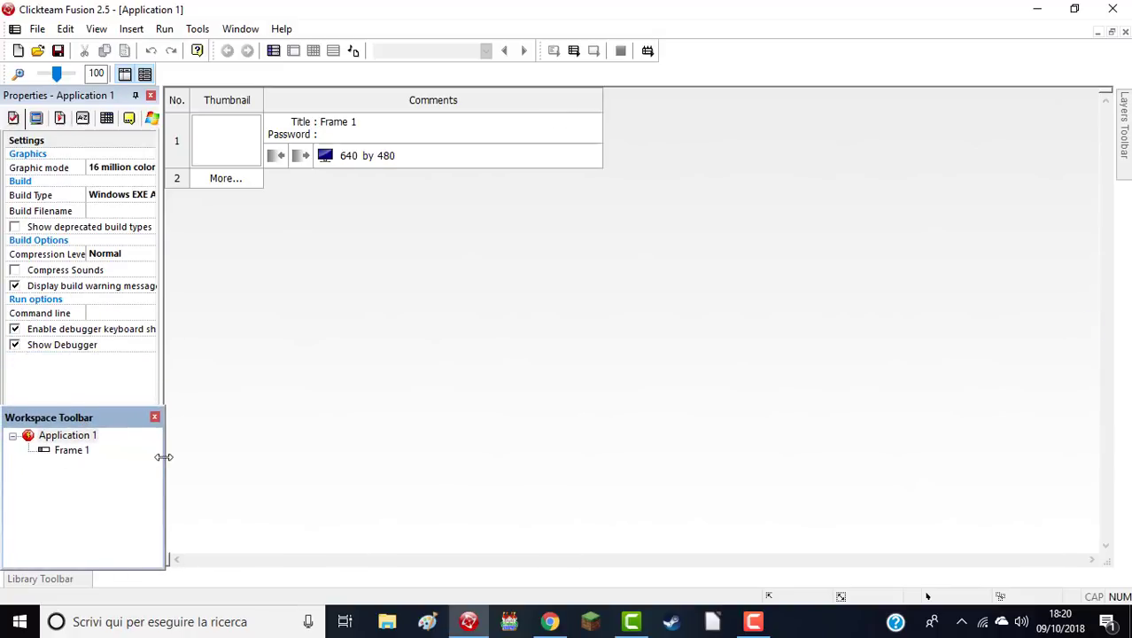
drag(164, 457, 128, 425)
drag(163, 302, 174, 306)
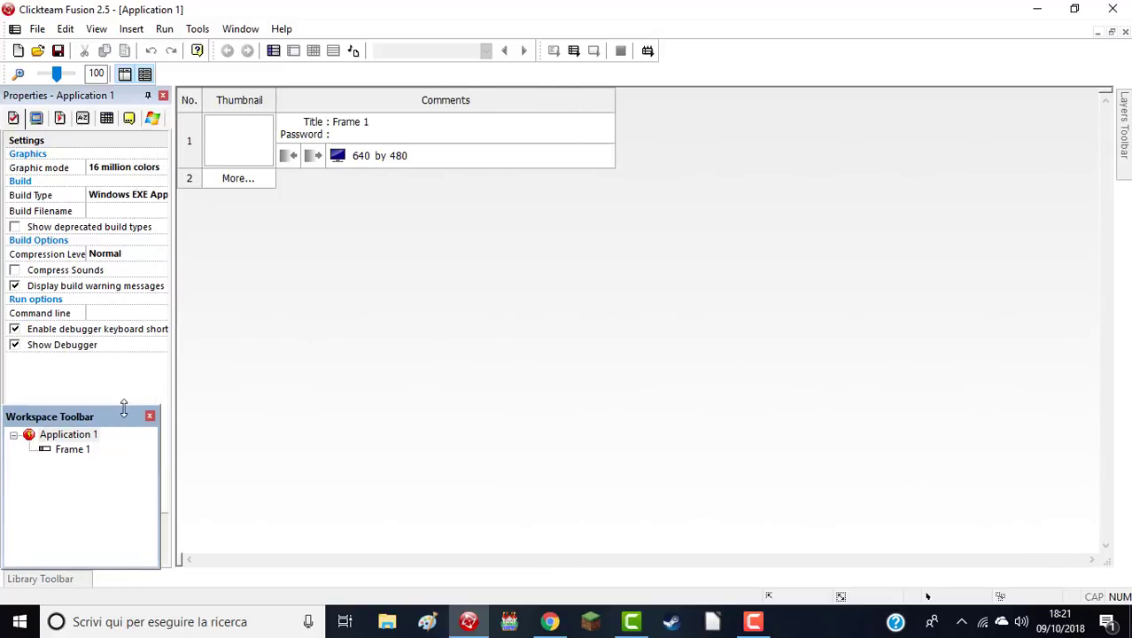
drag(124, 411, 128, 411)
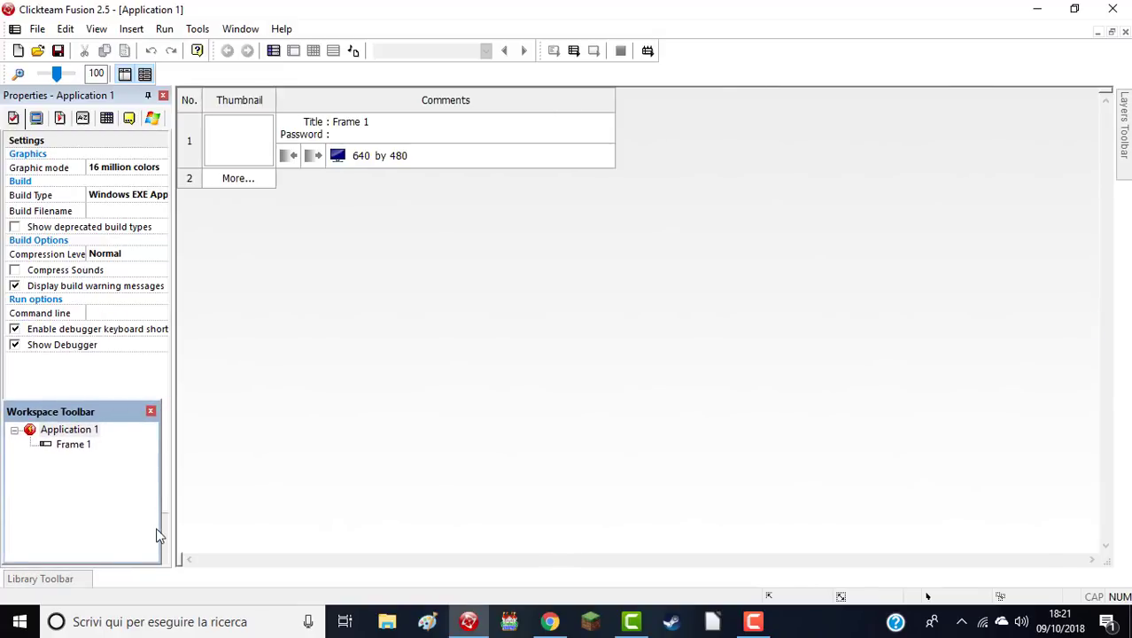
drag(158, 506, 170, 506)
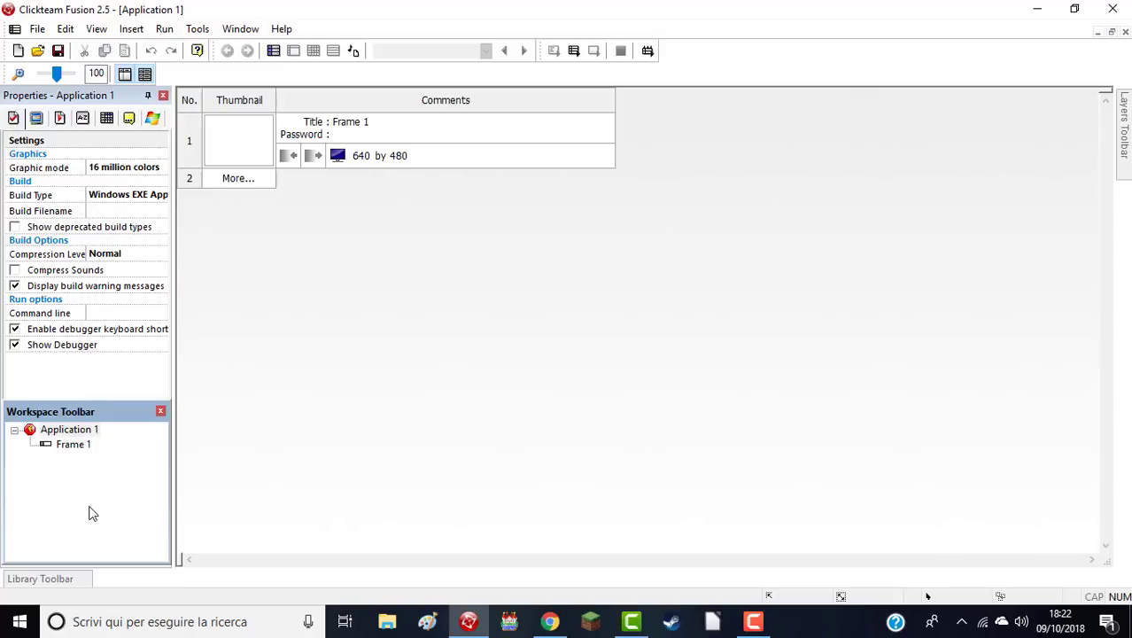
- Add four more frames to the application in the storyboard
click(190, 180)
click(192, 235)
click(192, 291)
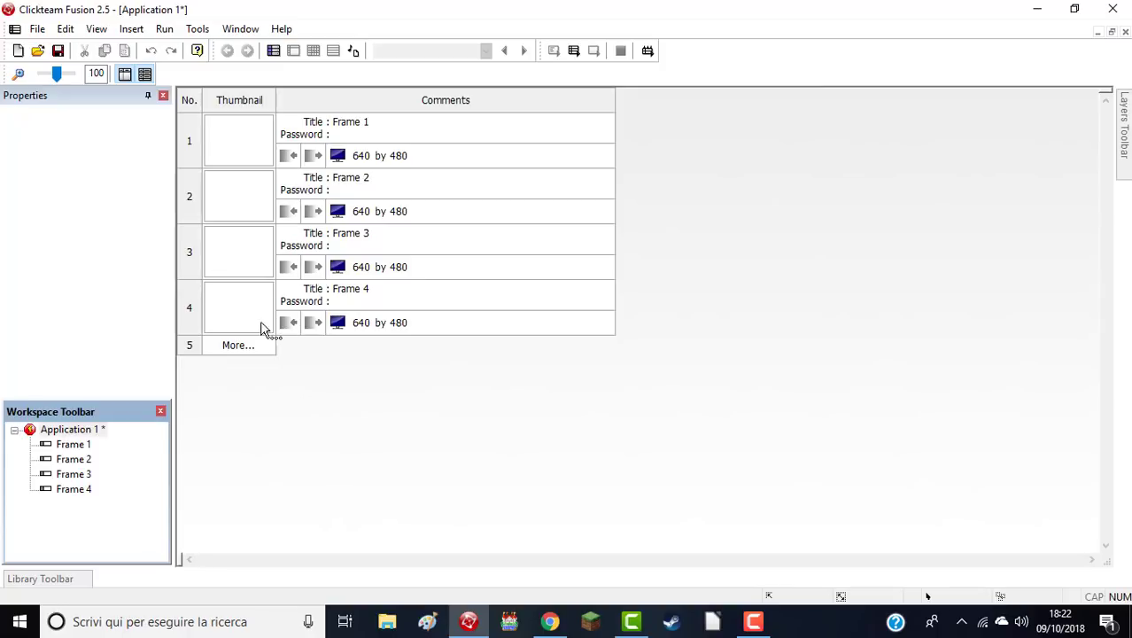
click(253, 164)
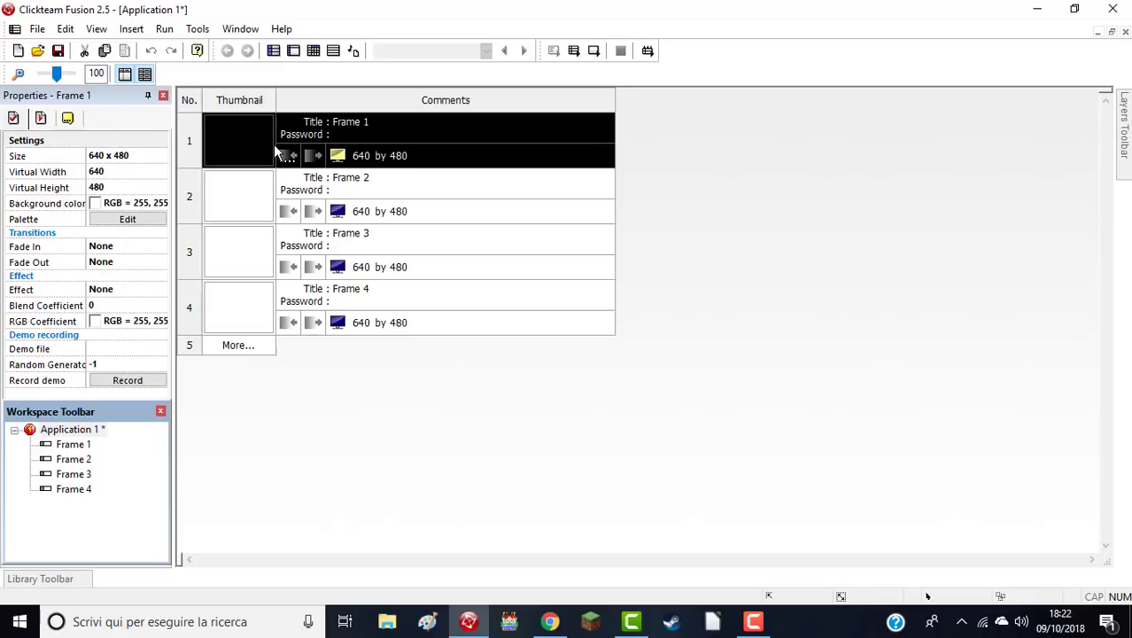
click(275, 191)
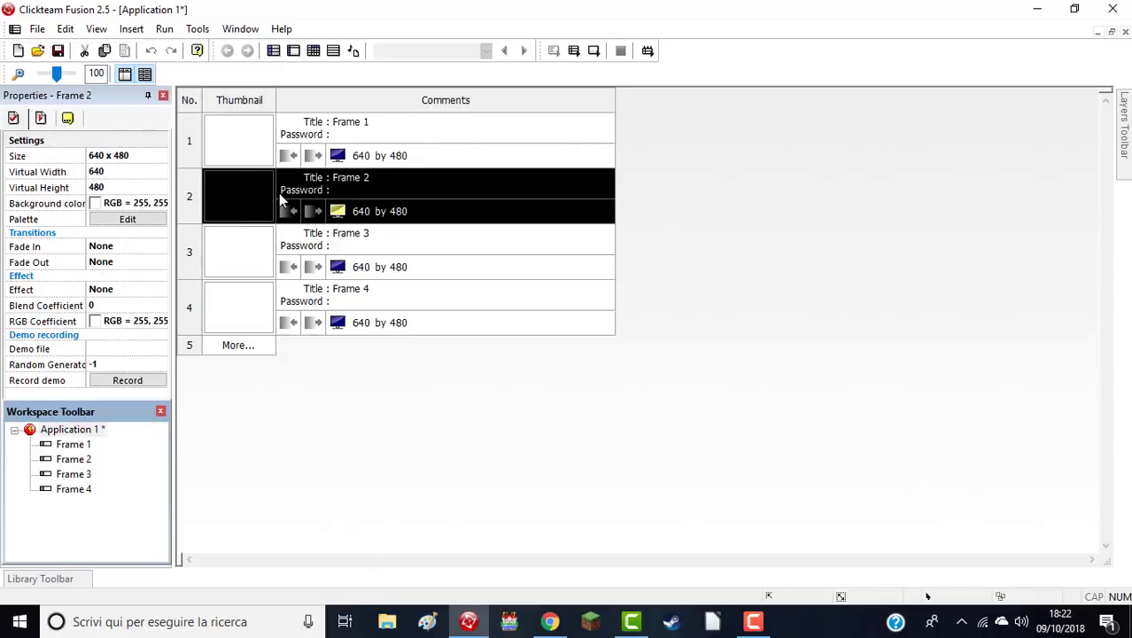
double_click(245, 264)
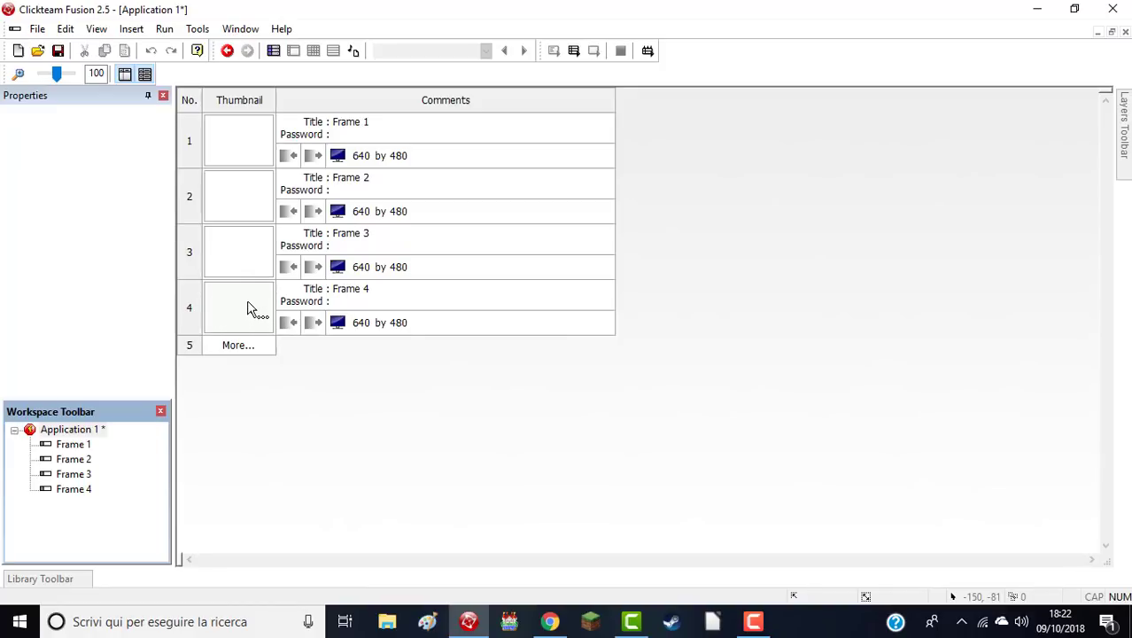
click(236, 347)
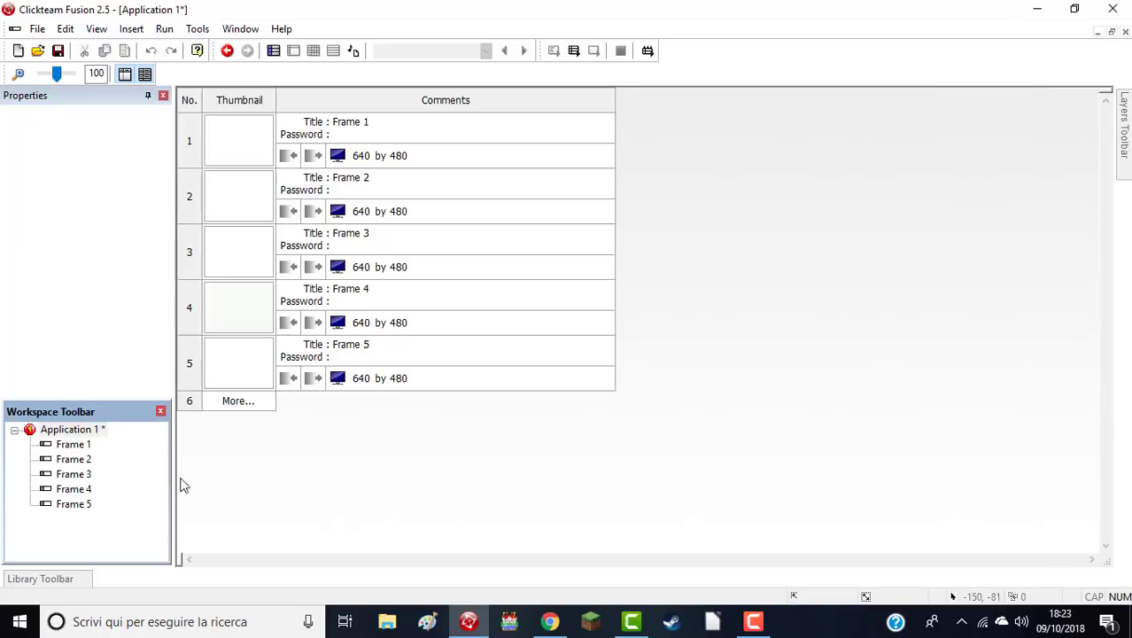
- Examine the properties of the individual frames through the workspace tree and the storyboard
click(73, 504)
click(75, 489)
click(77, 474)
click(78, 459)
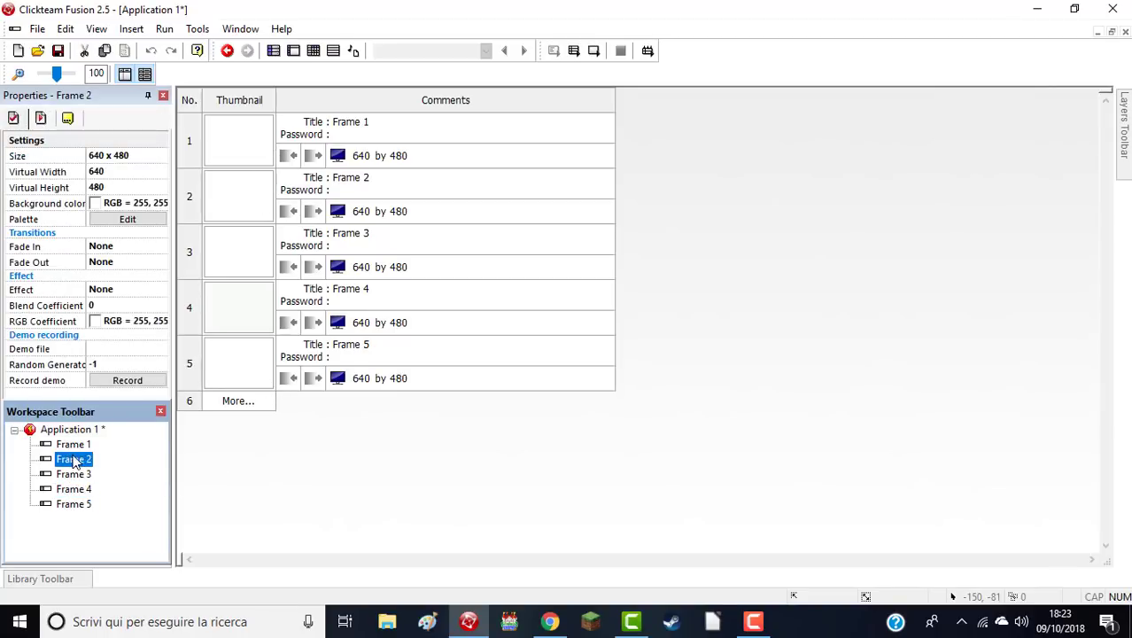
key(Up)
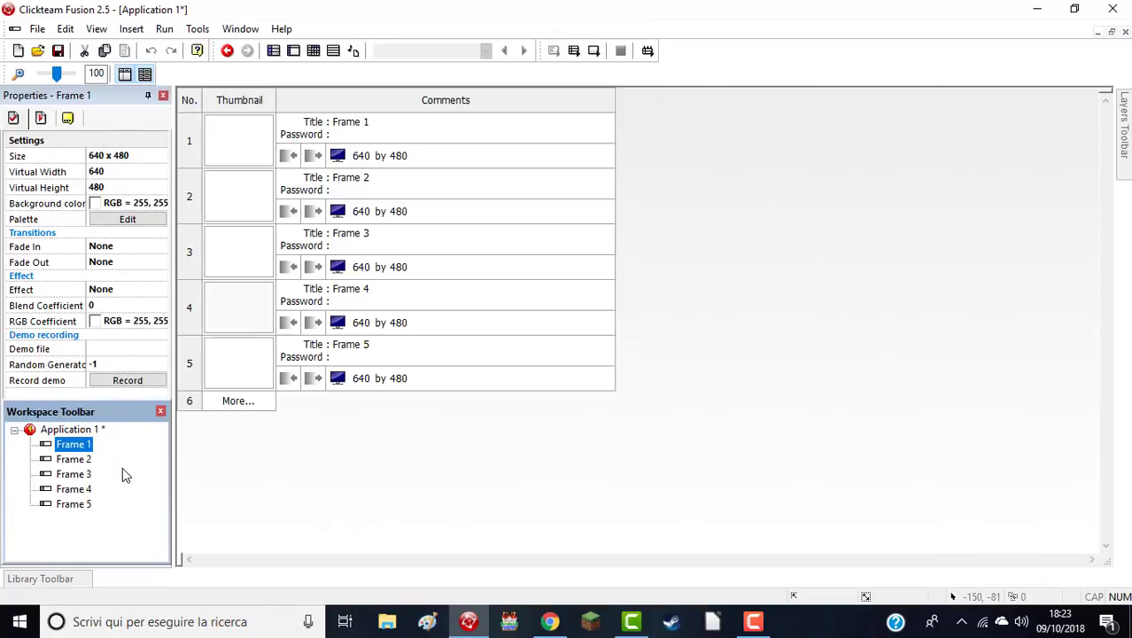
click(204, 492)
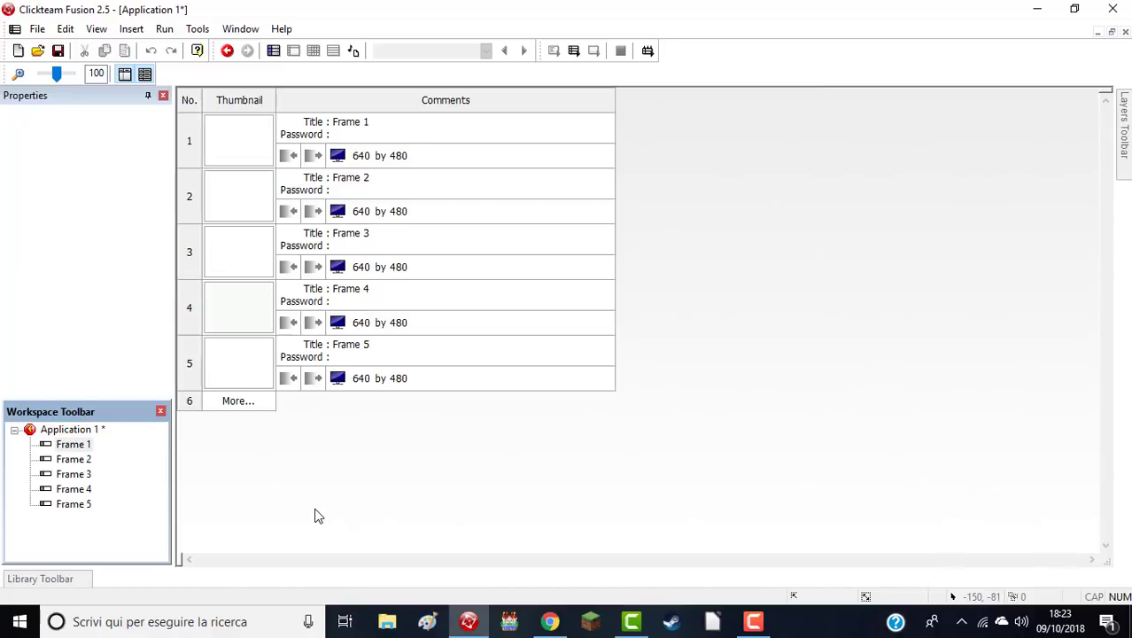
click(259, 386)
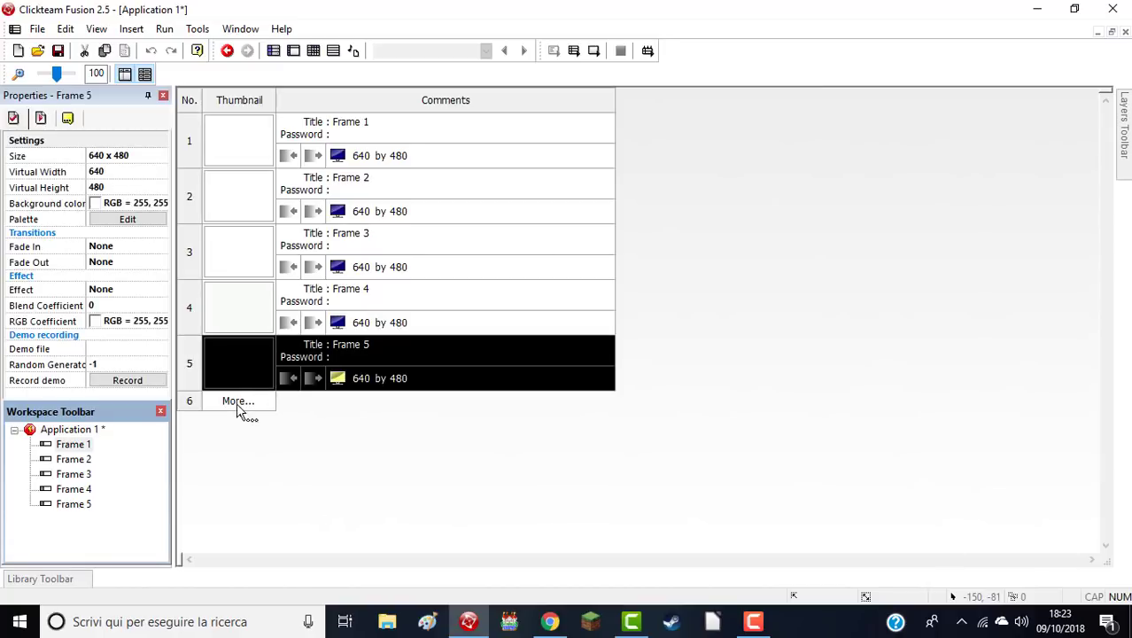
click(248, 213)
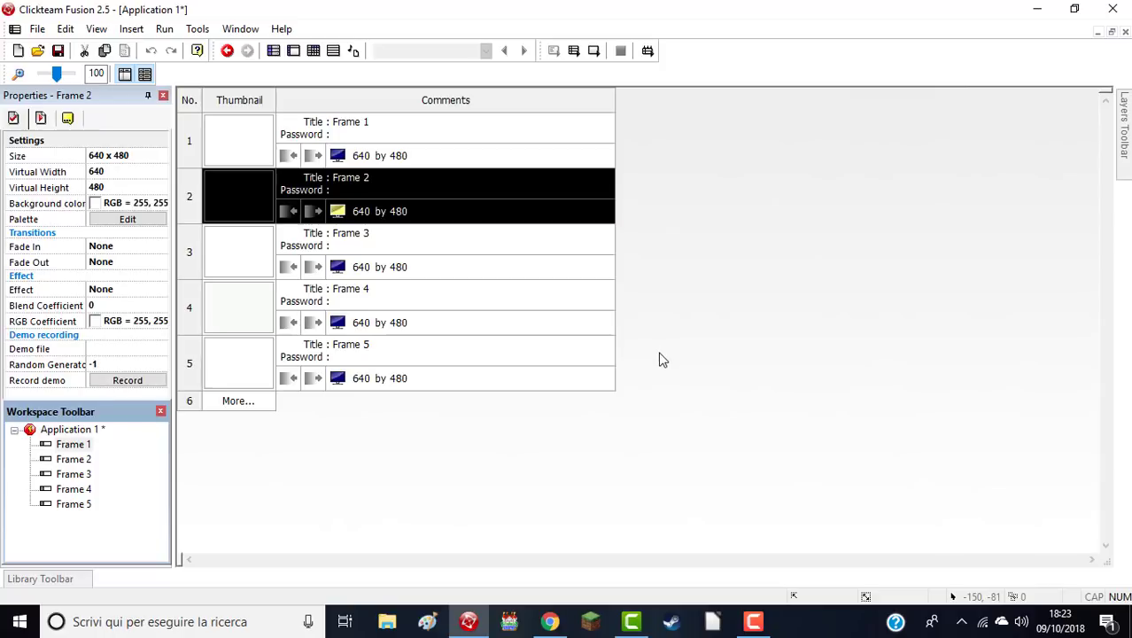
- Set the application's window size to 1280 x 720 and decline modifying the size of the frames
click(87, 431)
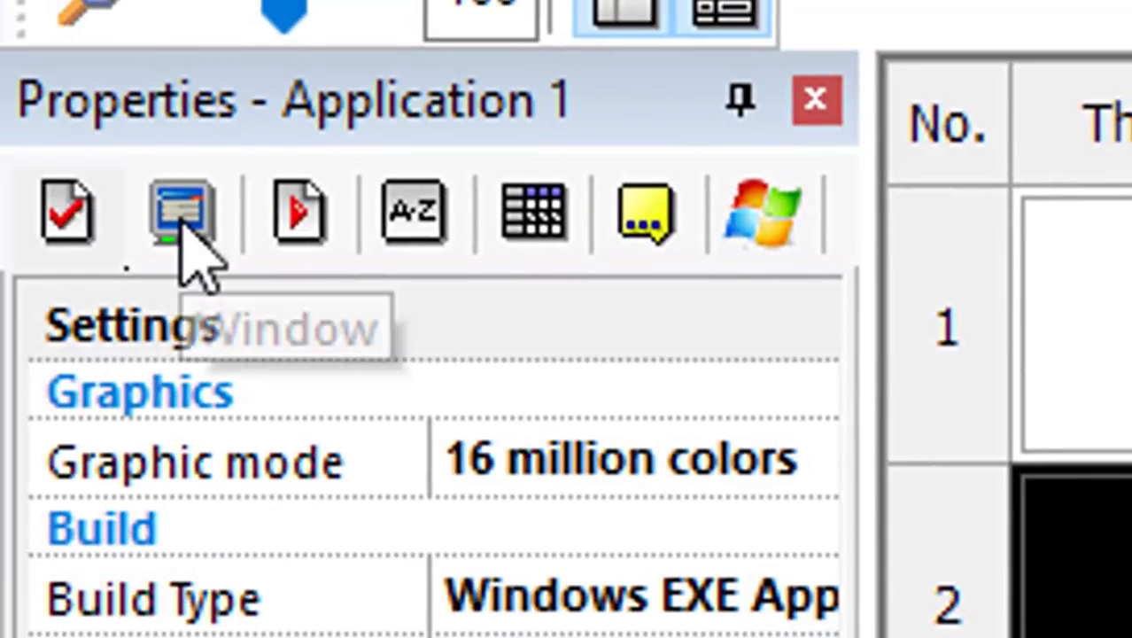
click(183, 217)
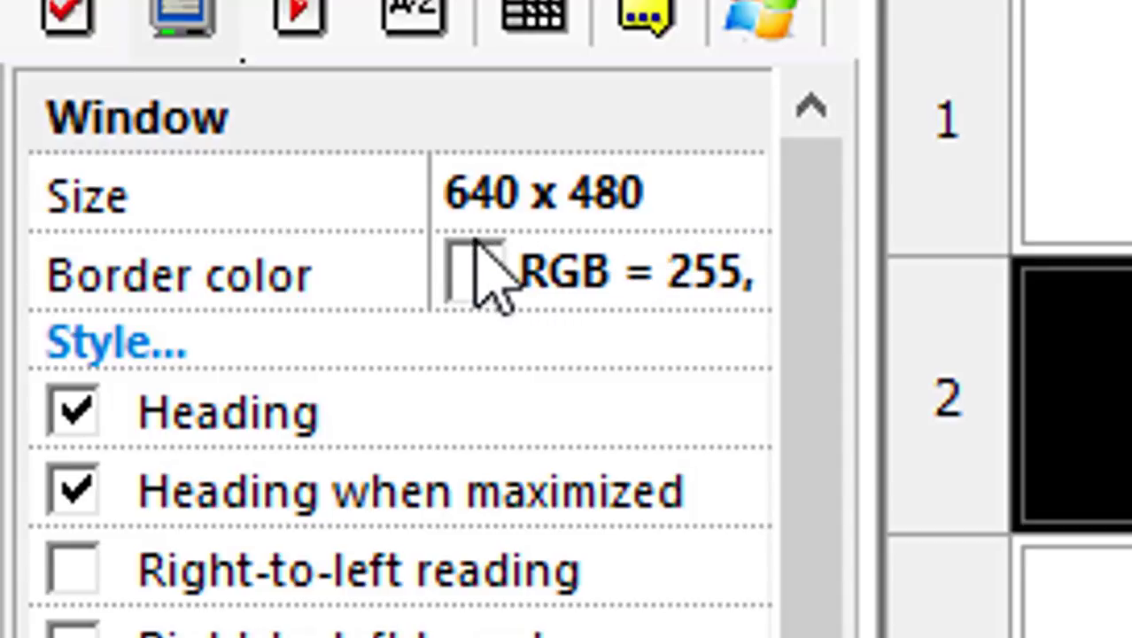
click(484, 202)
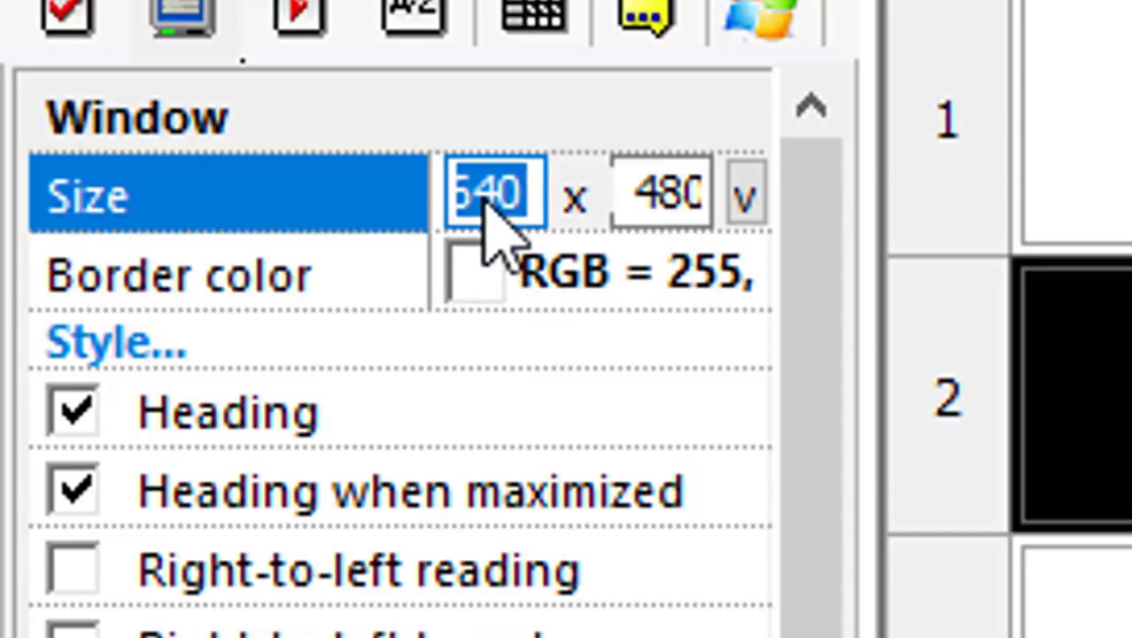
text(1280)
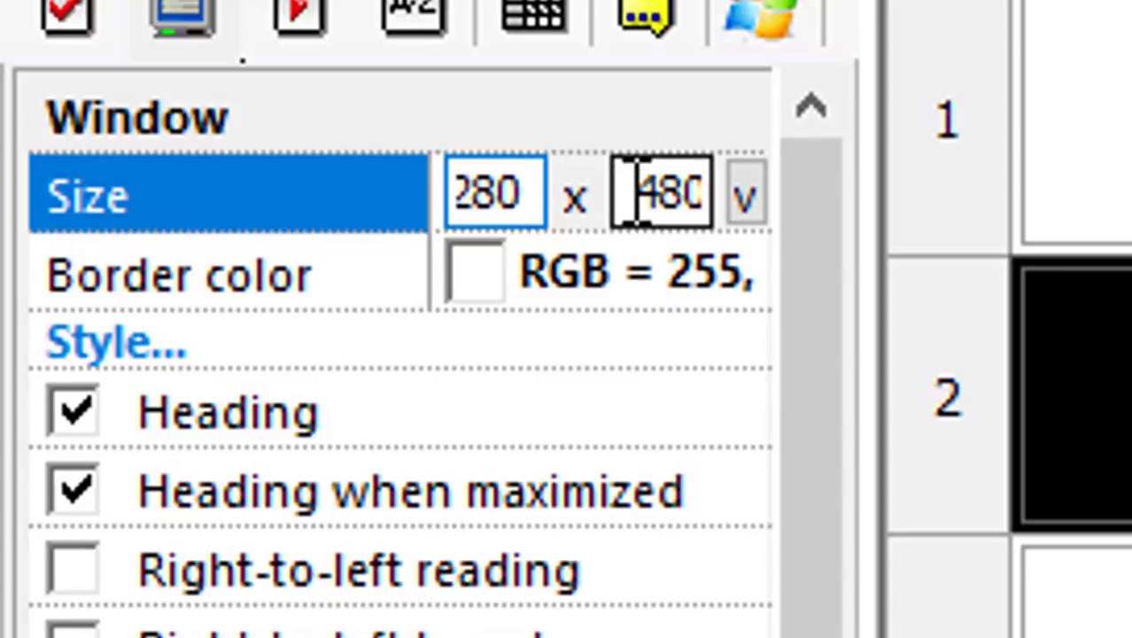
click(636, 190)
text(720)
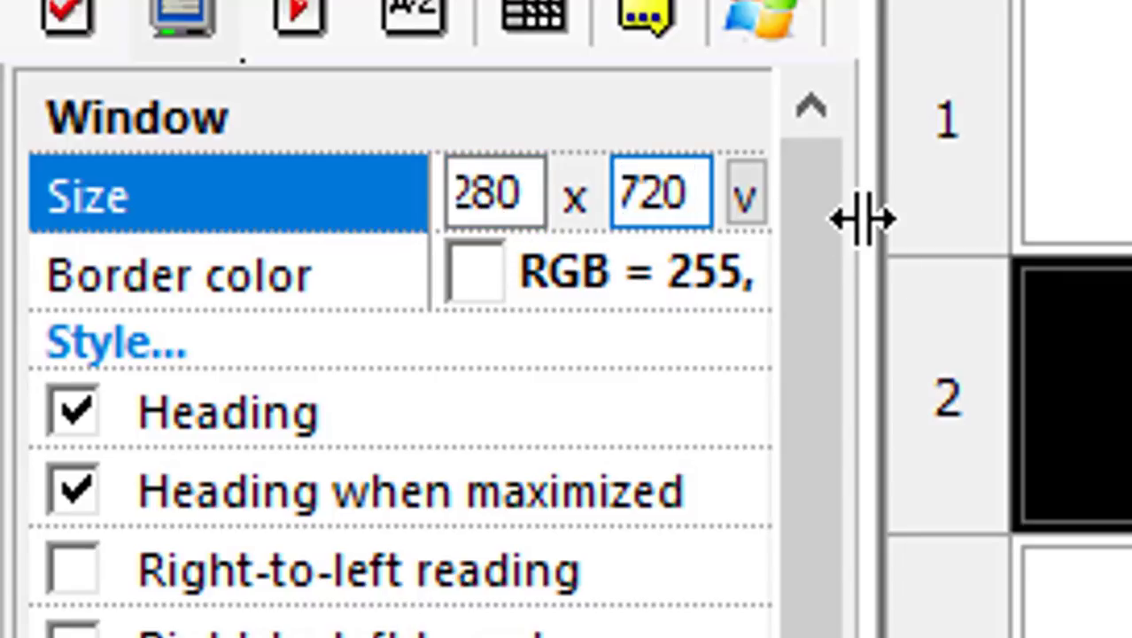
key(Return)
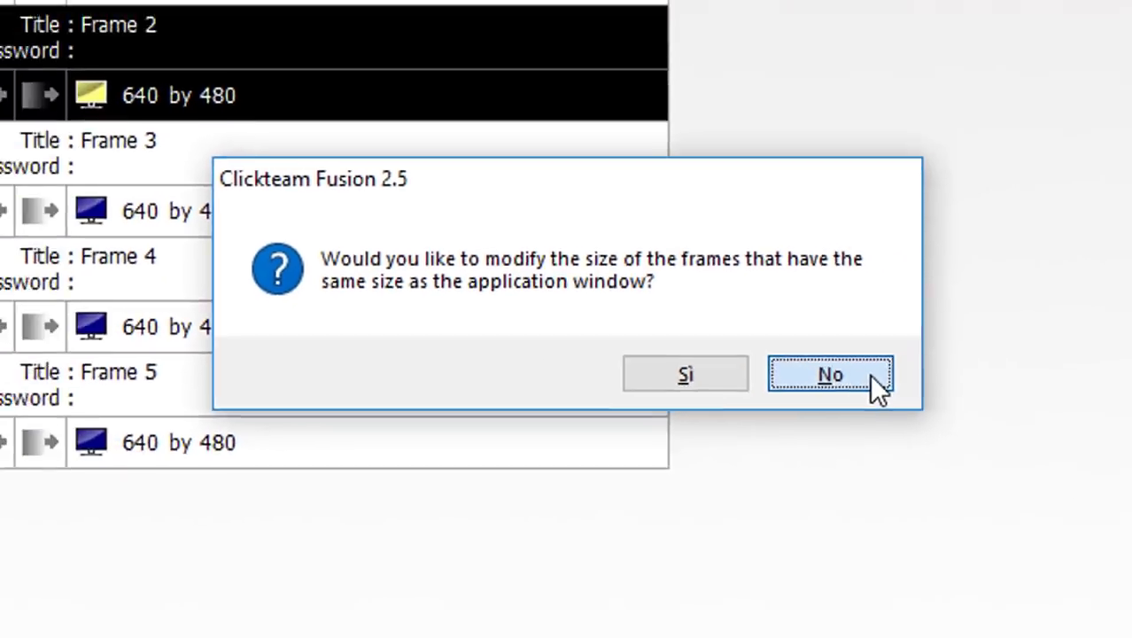
click(996, 401)
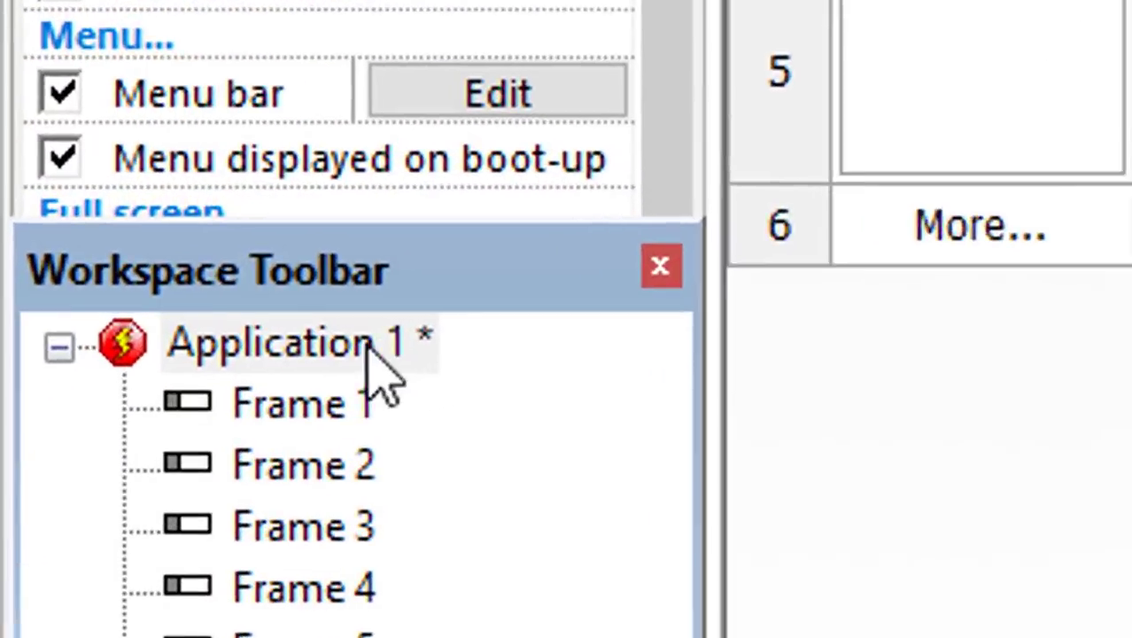
- Try to rename the application as FNACTF in the workspace tree
click(90, 430)
click(89, 430)
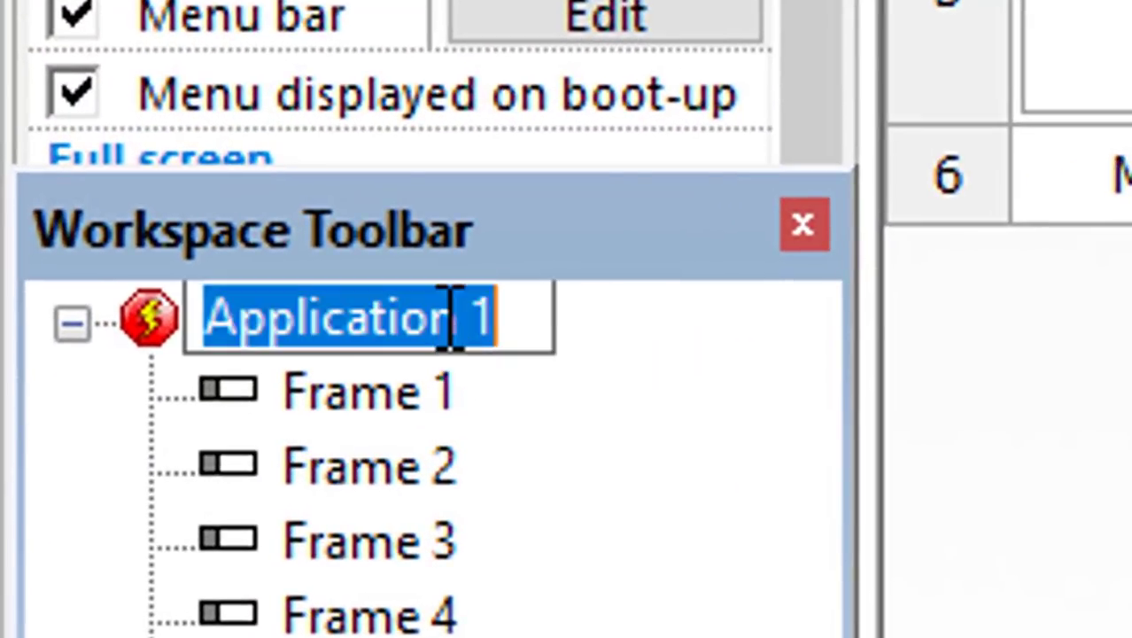
right_click(451, 319)
click(543, 373)
click(497, 332)
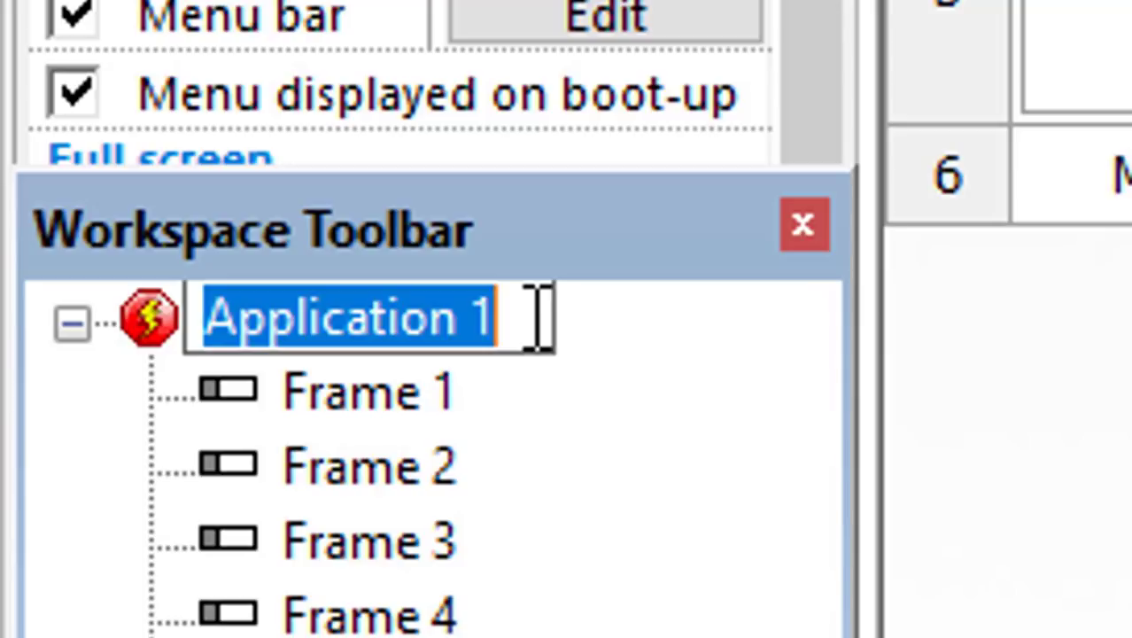
text(FNA)
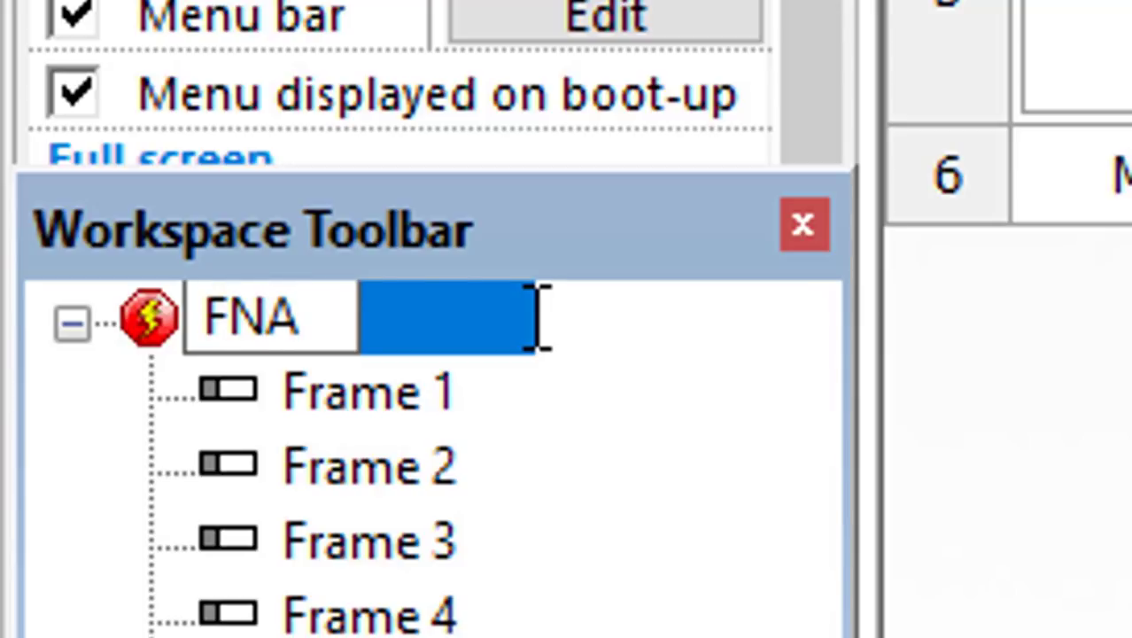
text(CTF)
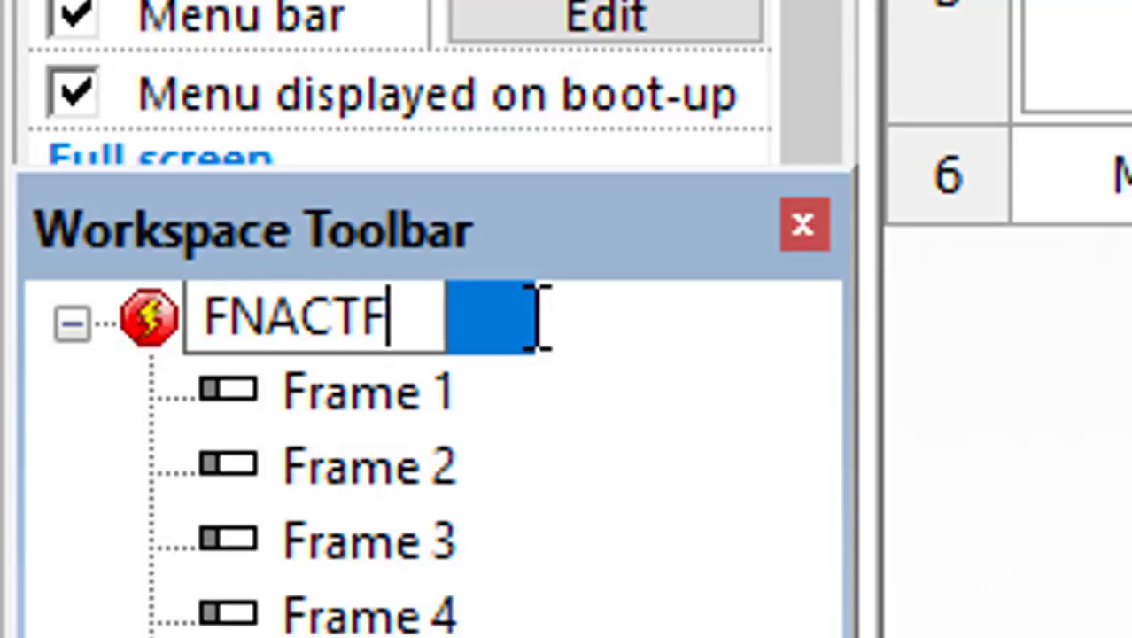
key(Return)
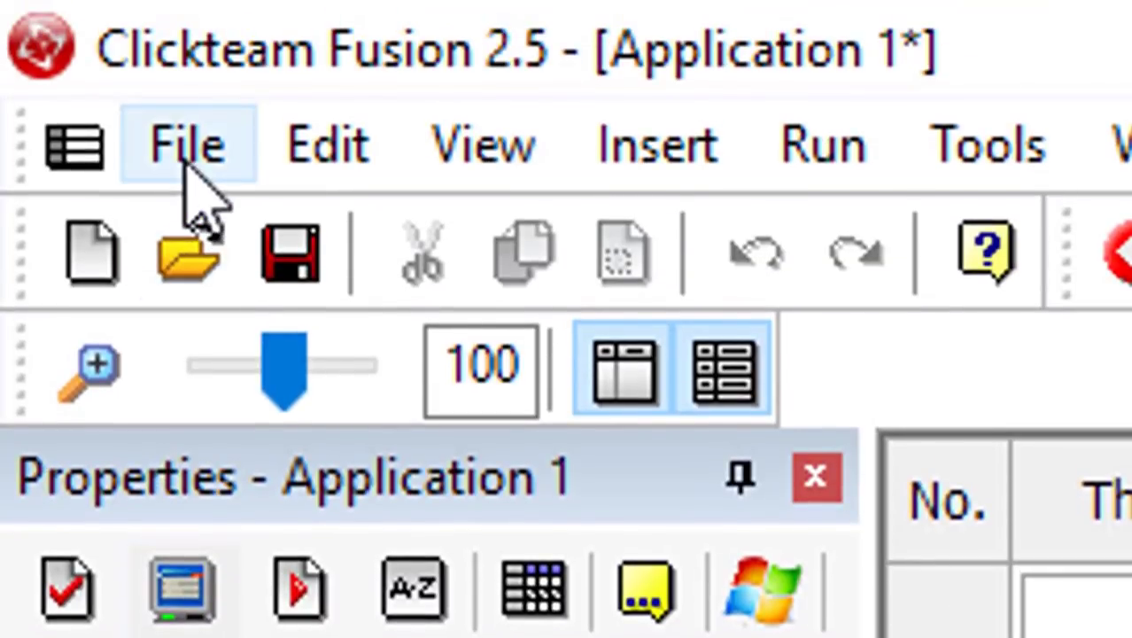
- Save the application as FNACTF.mfa in the Clickteam Fusion 2.5 file format
click(188, 159)
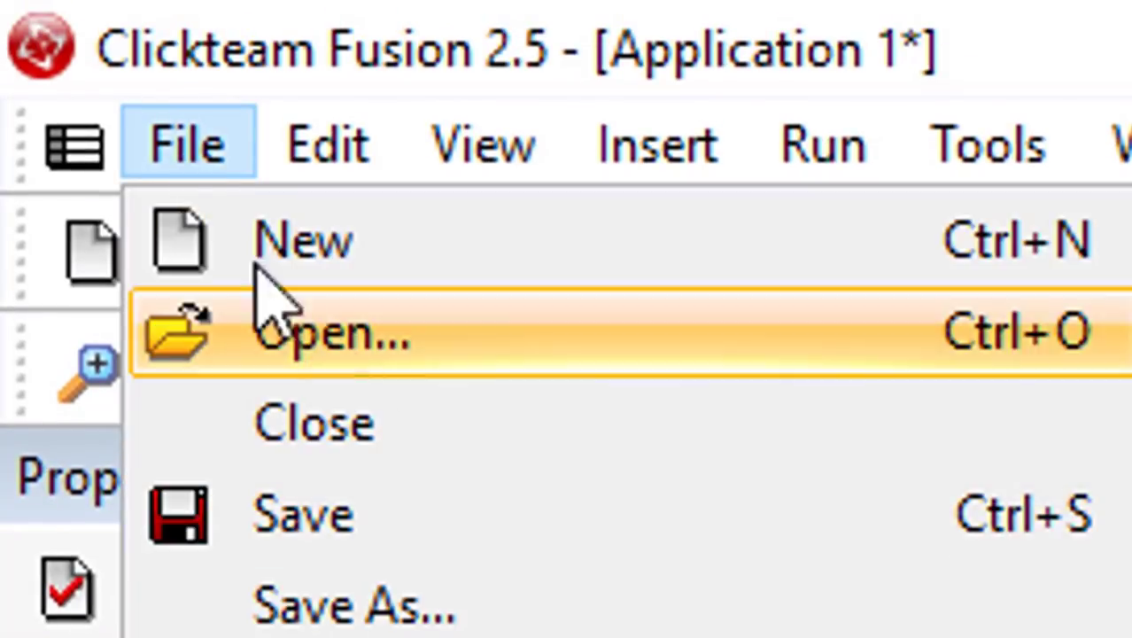
click(250, 157)
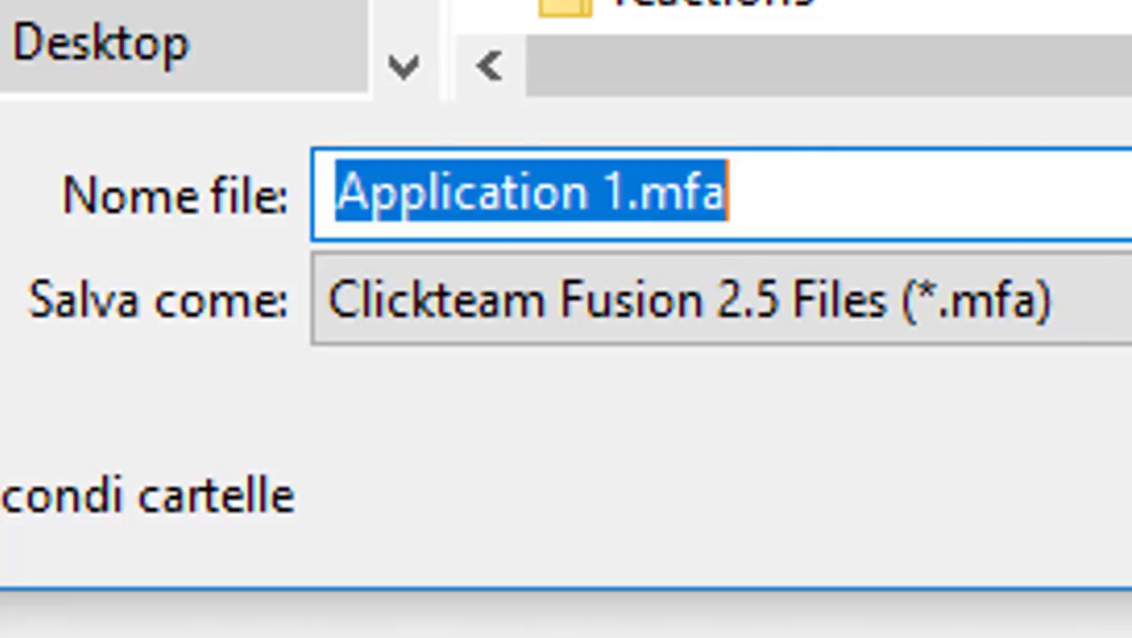
drag(629, 196, 77, 240)
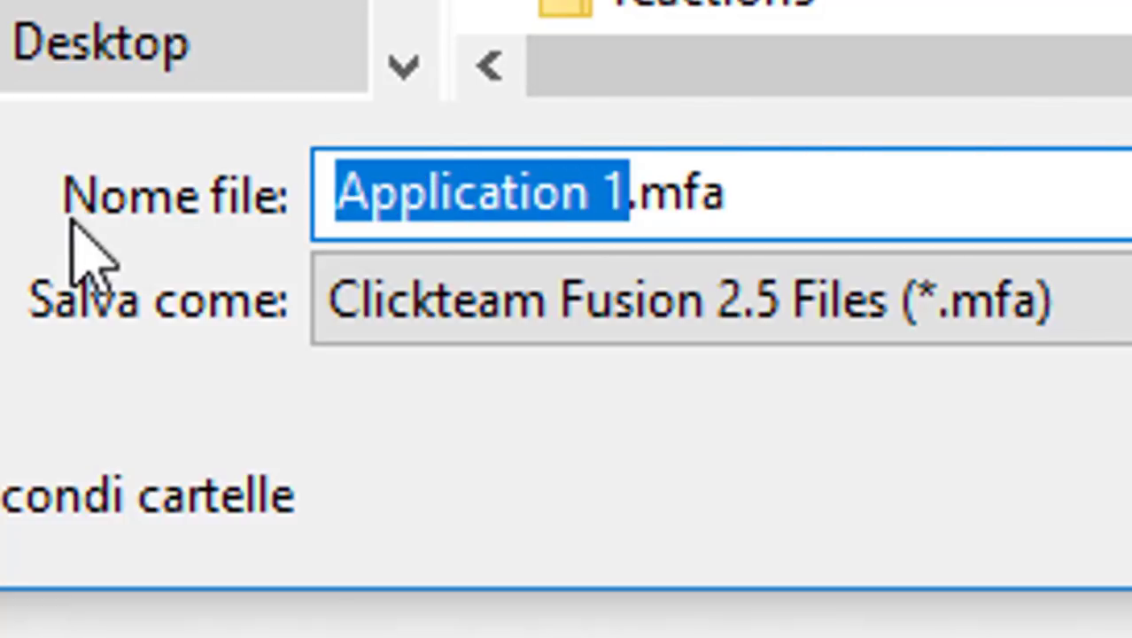
text(FNAC)
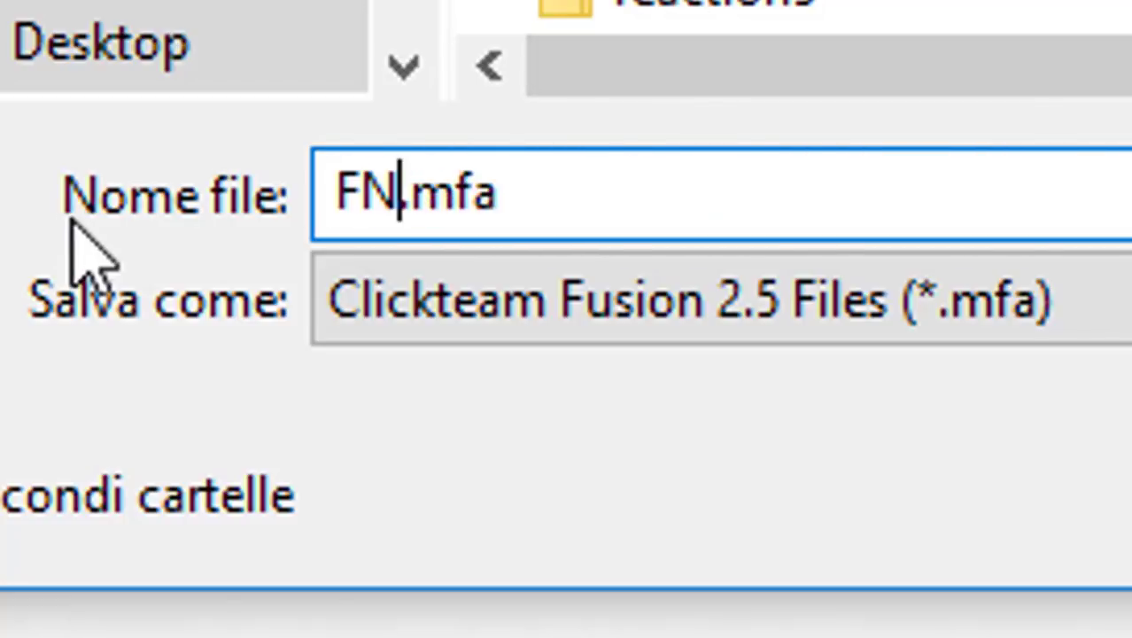
text(TF)
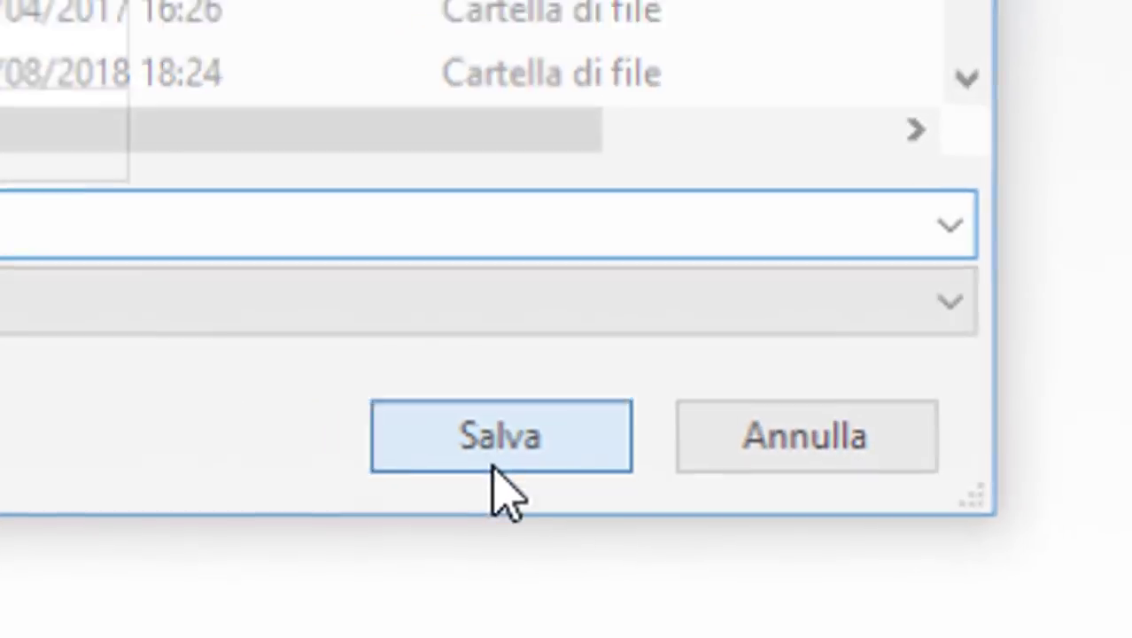
click(495, 465)
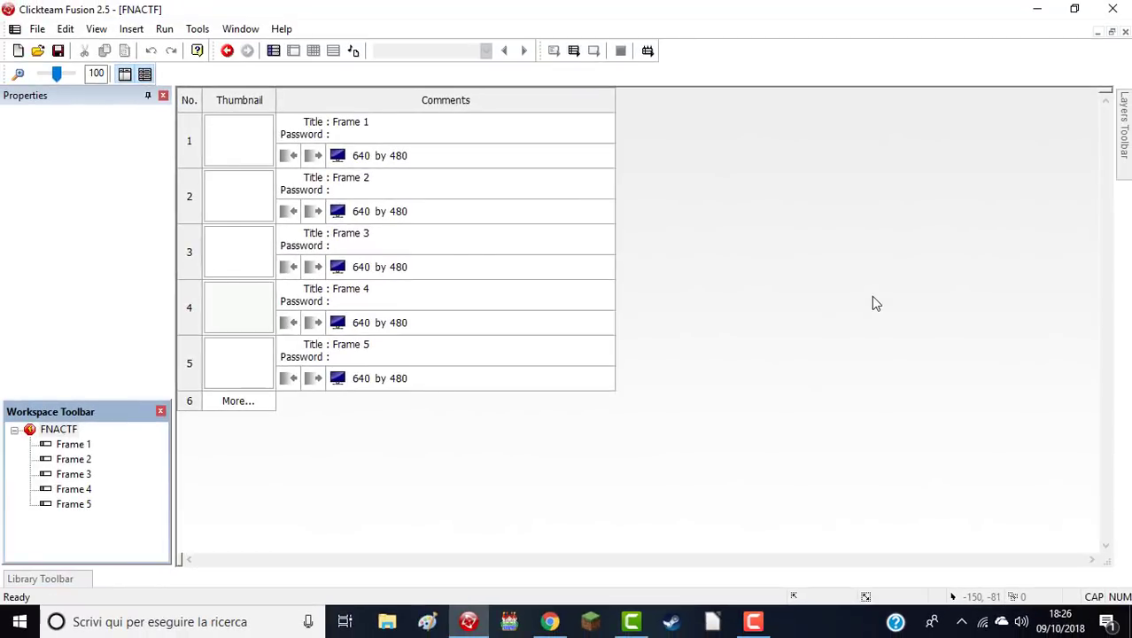
- Rename the first frame in the storyboard as Warning
click(260, 148)
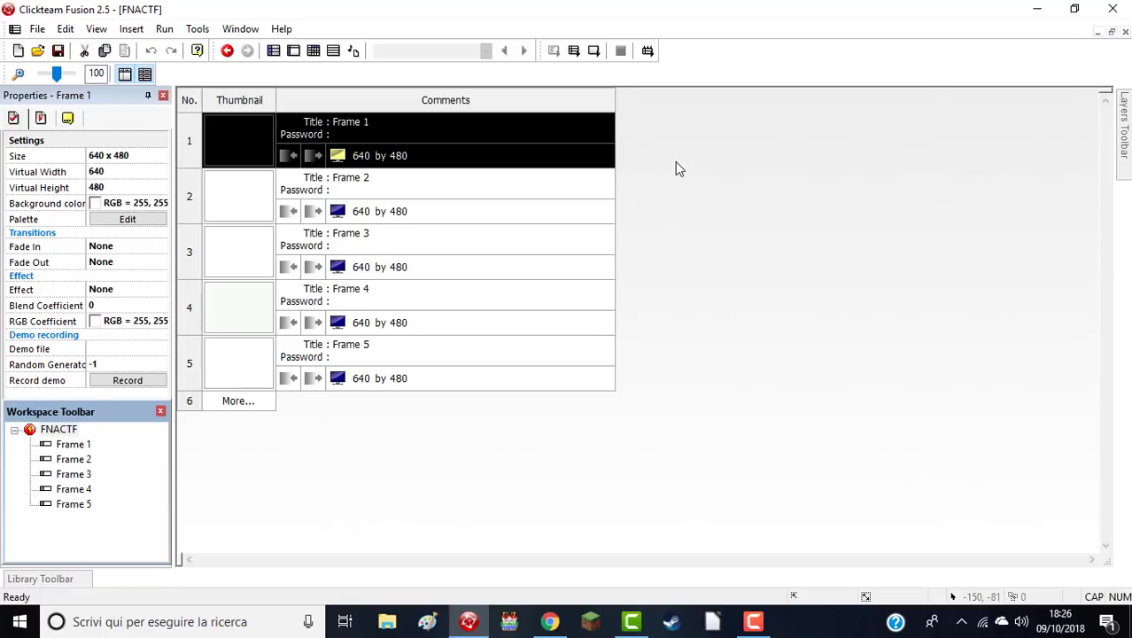
click(345, 124)
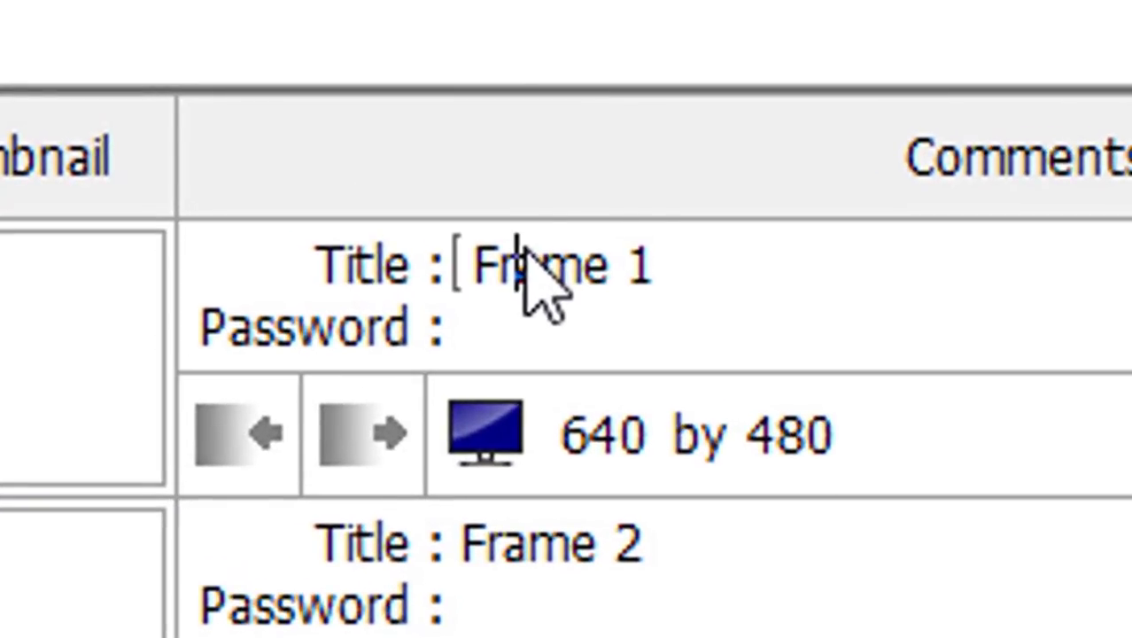
click(667, 263)
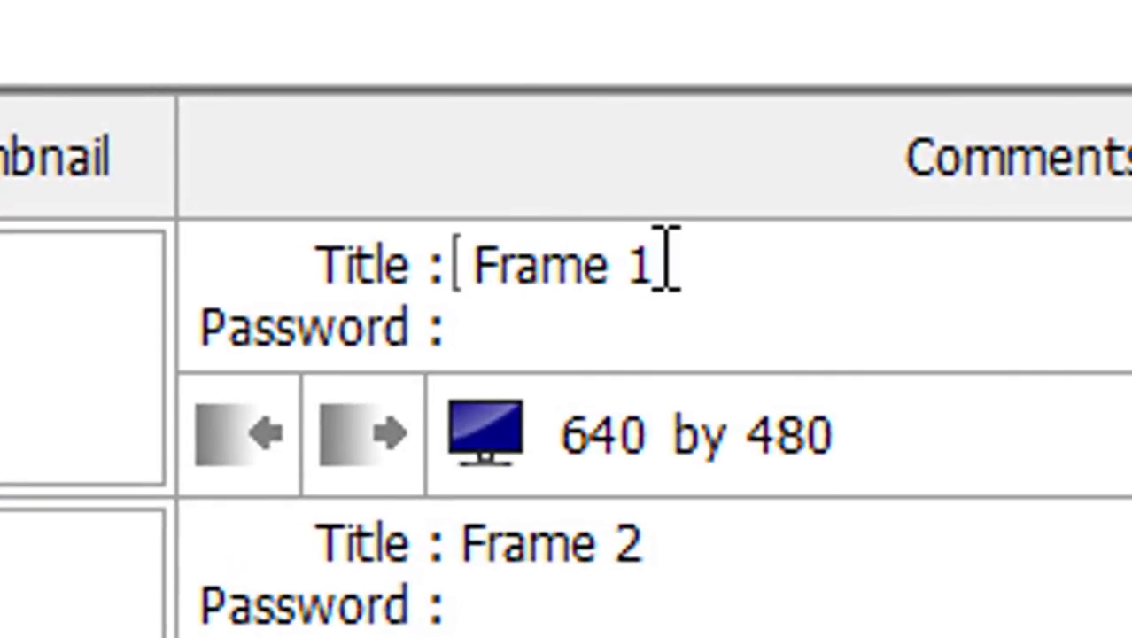
drag(672, 263, 107, 259)
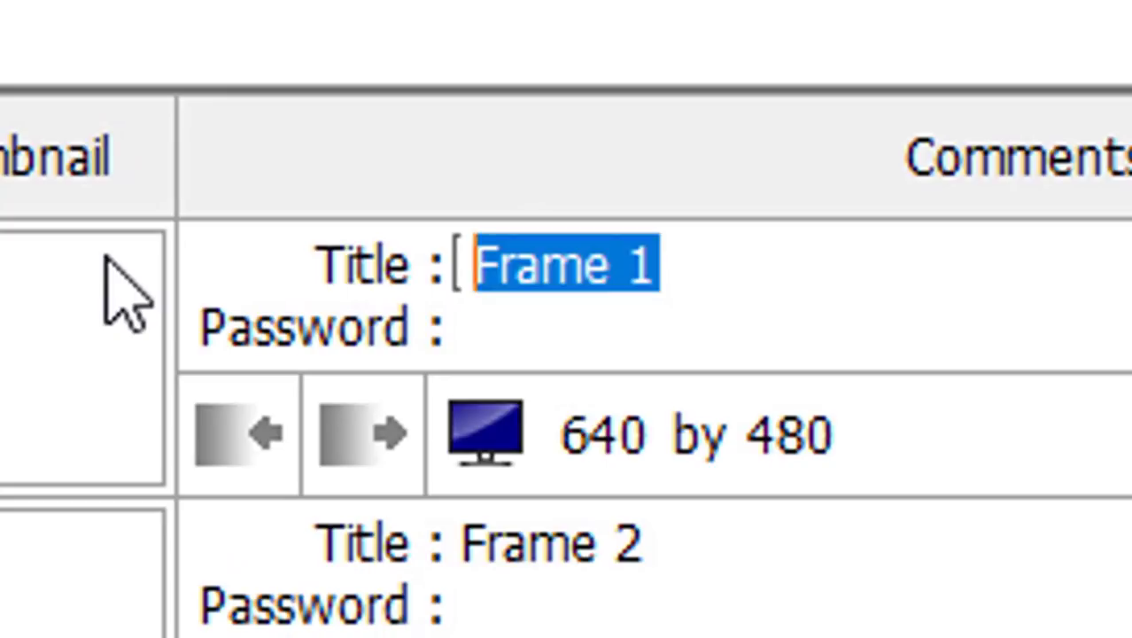
text(Warning)
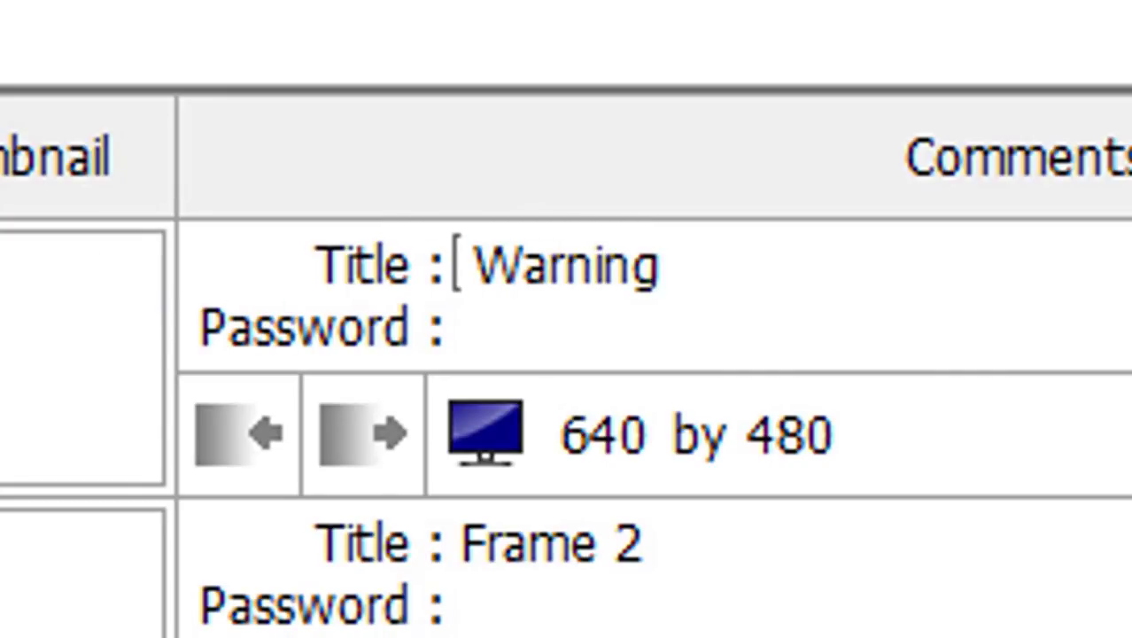
key(Return)
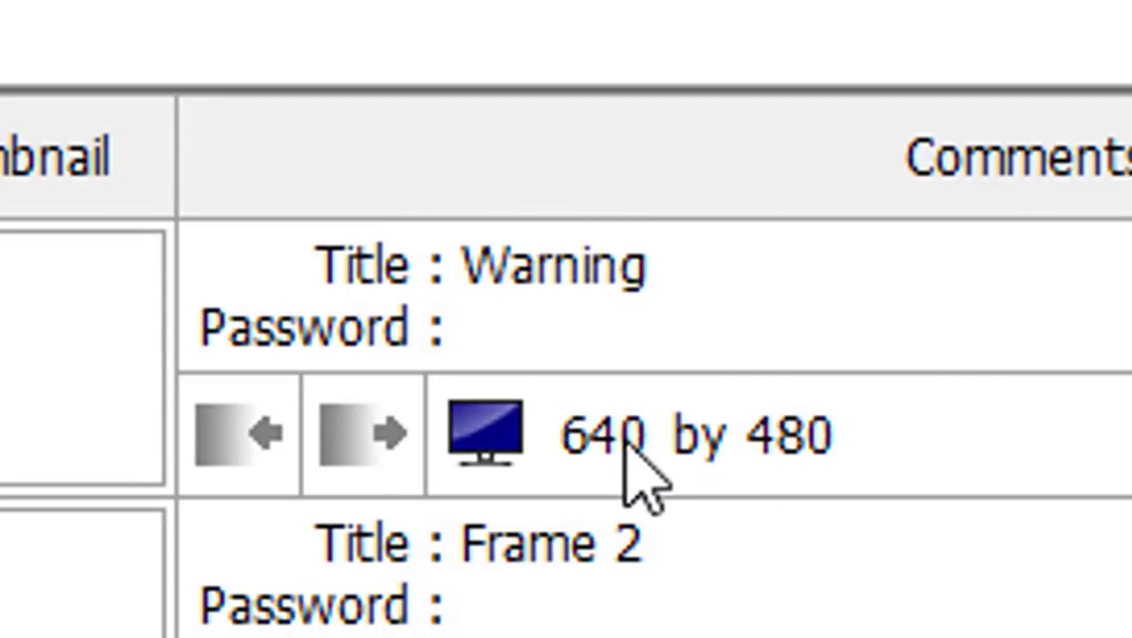
- Set the Warning frame's size to 1280 by 720 in the storyboard
click(589, 458)
double_click(578, 454)
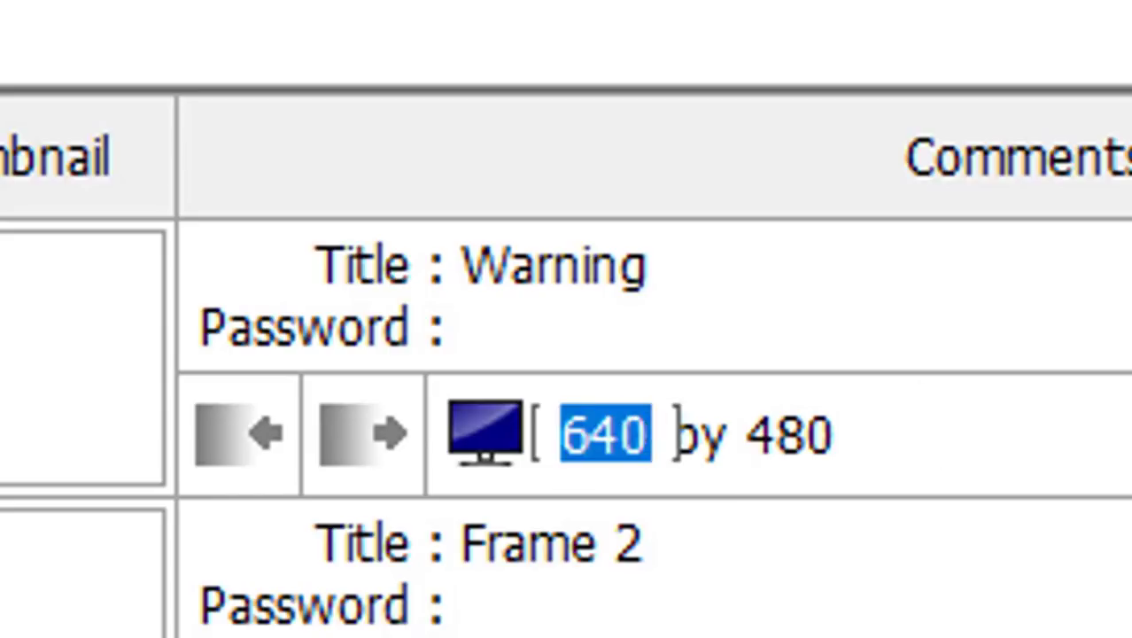
text(1280)
key(Return)
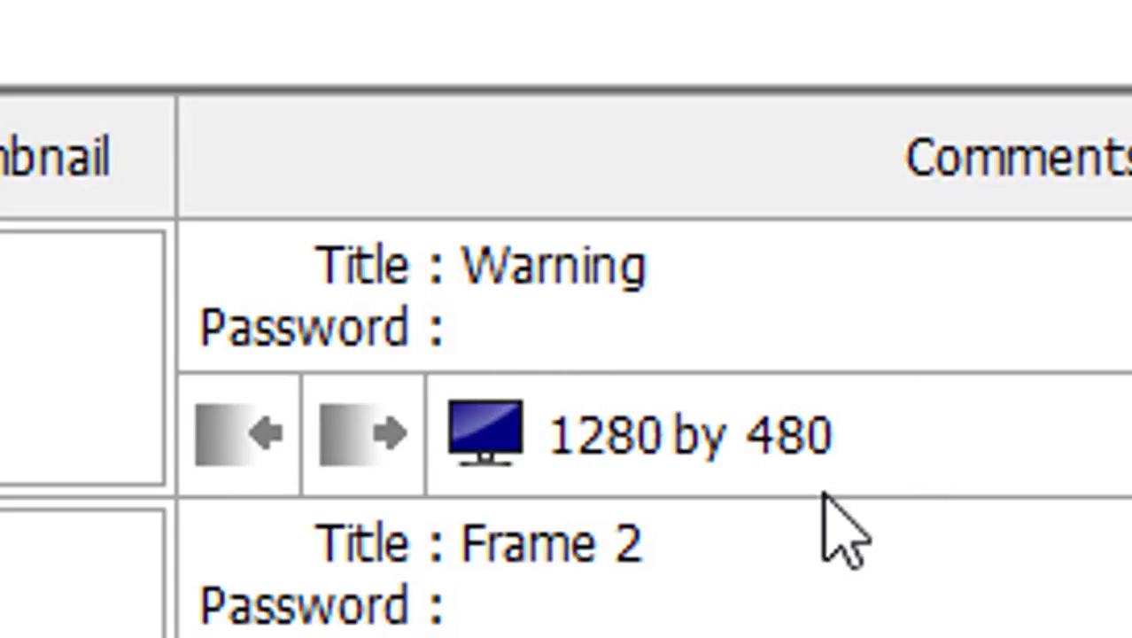
click(803, 455)
double_click(804, 455)
text(73)
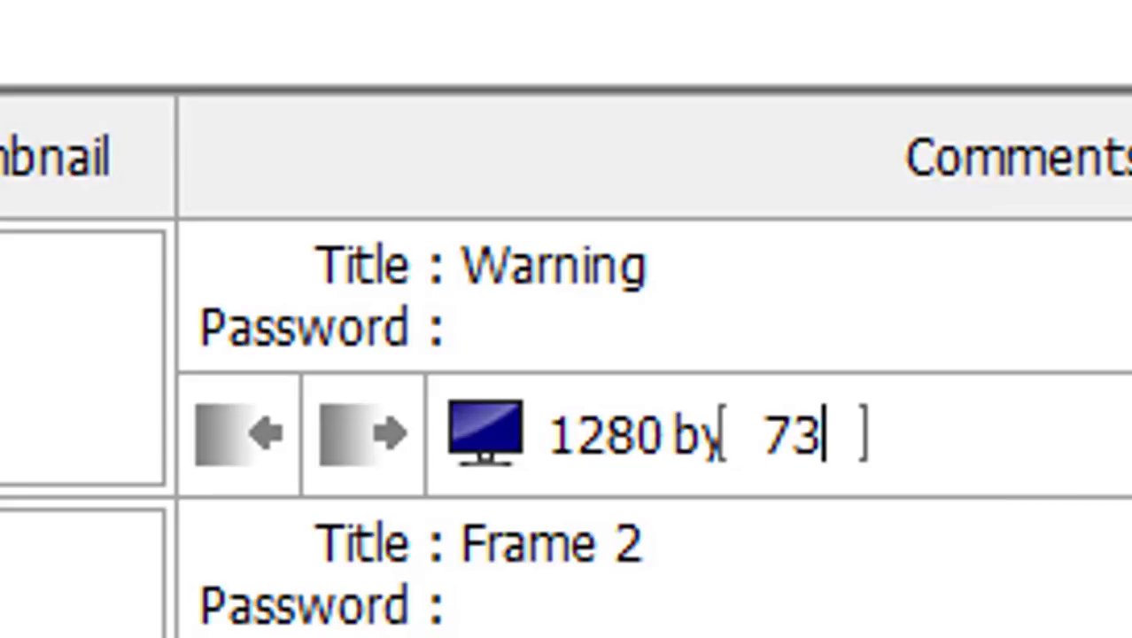
key(BackSpace)
text(20)
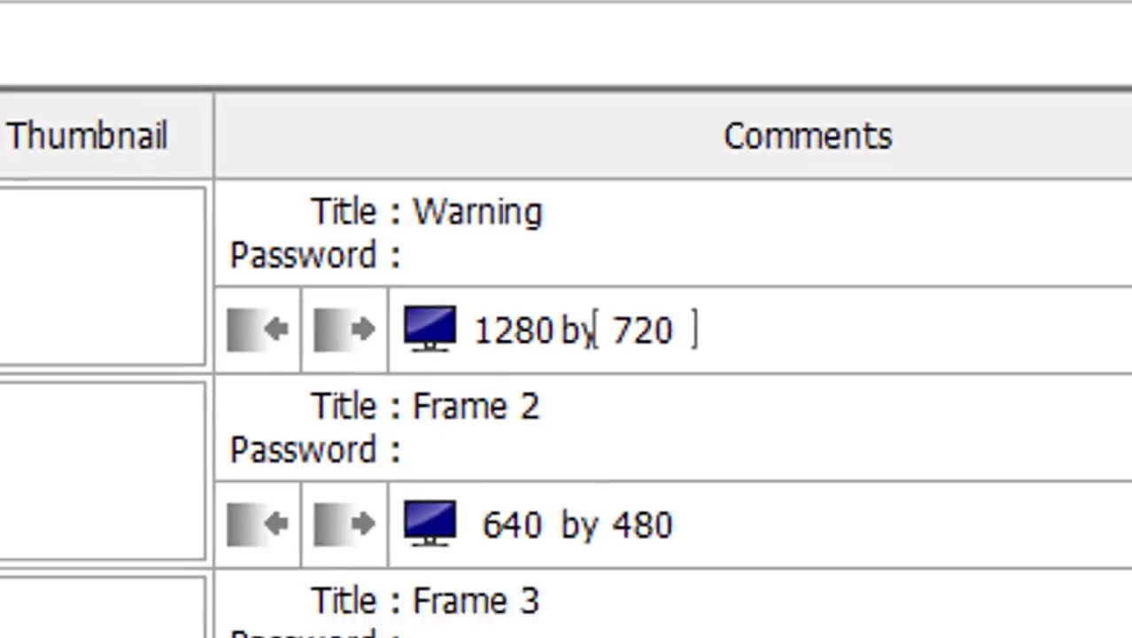
key(Return)
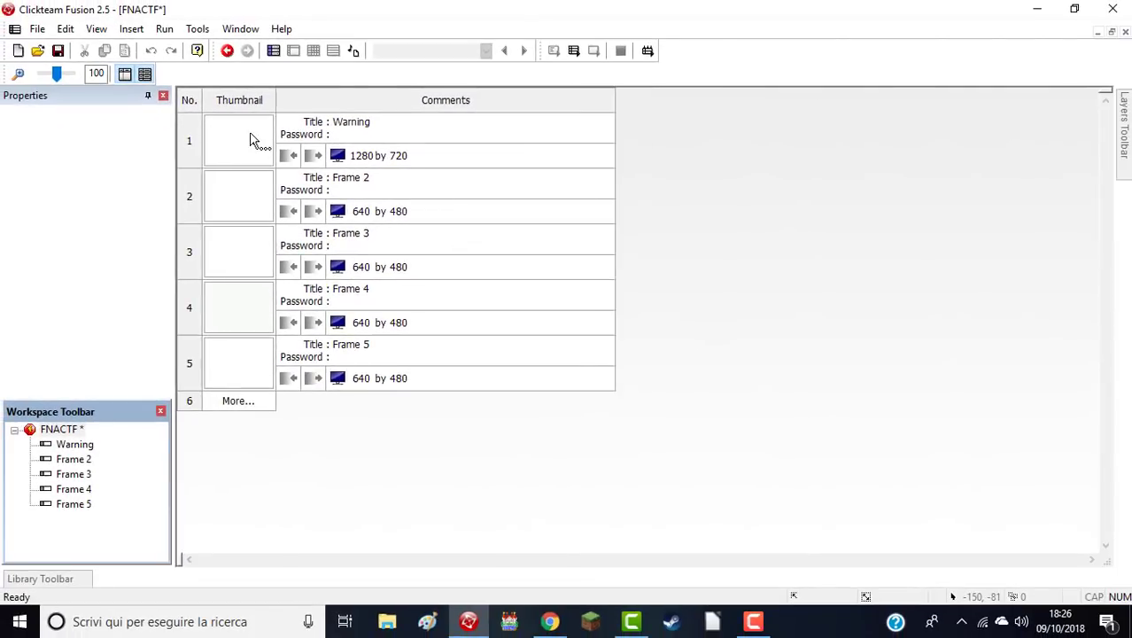
- Open the Warning frame for editing and set its view zoom to 50% so the whole frame fits
double_click(250, 133)
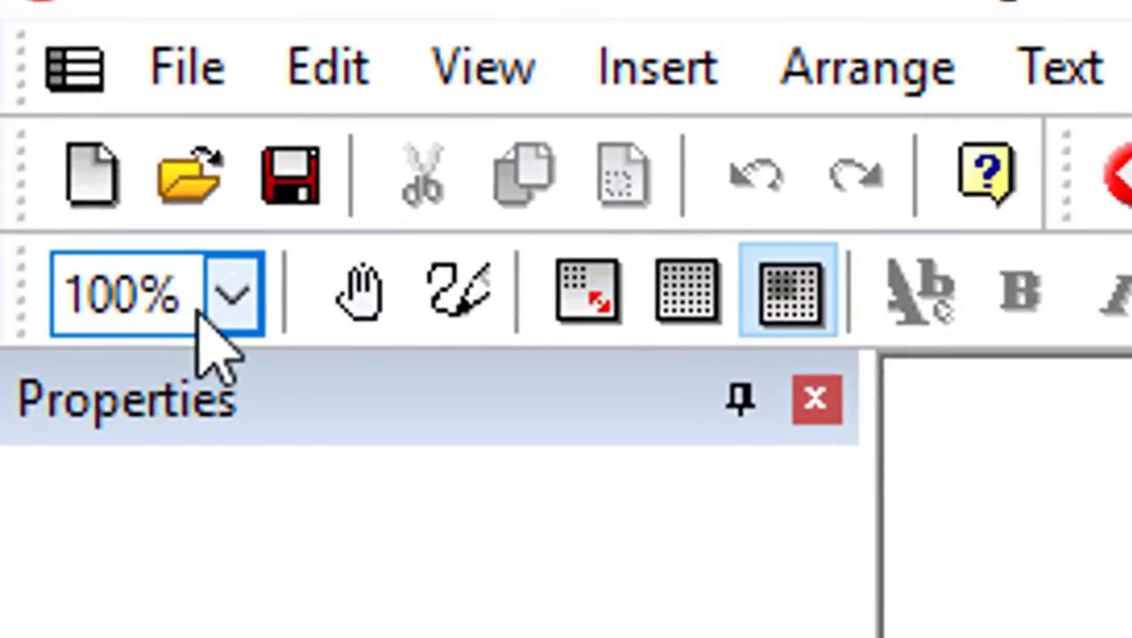
click(174, 226)
scroll(167, 327, up, 1)
click(224, 436)
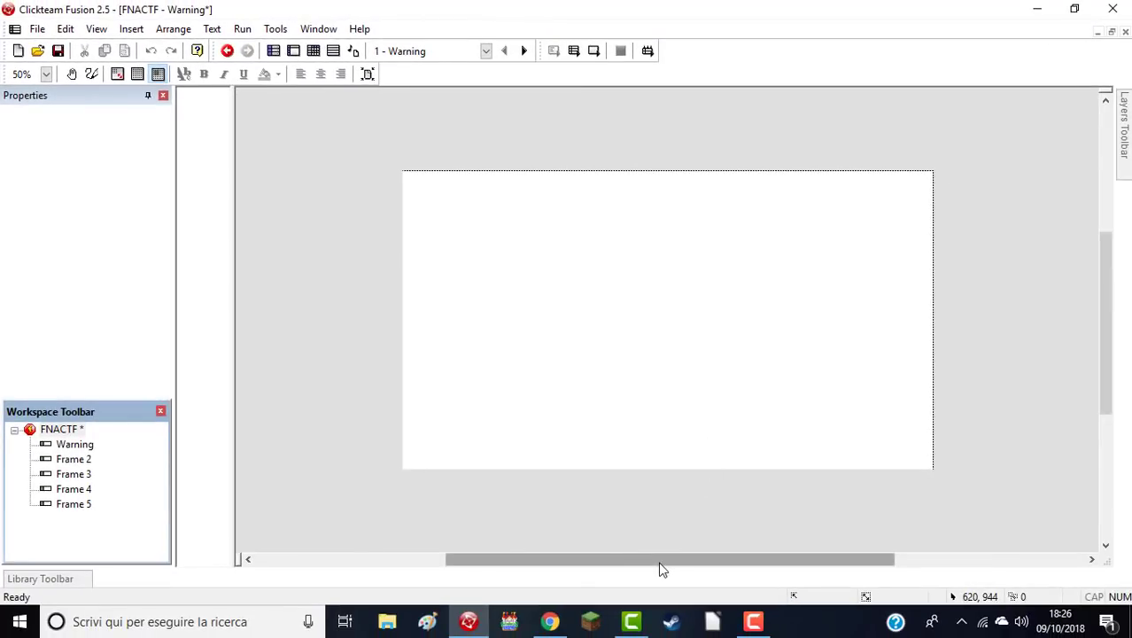
mouse_move(662, 559)
mouse_down()
mouse_move(634, 559)
mouse_move(690, 559)
mouse_move(664, 559)
mouse_up()
drag(667, 339, 583, 447)
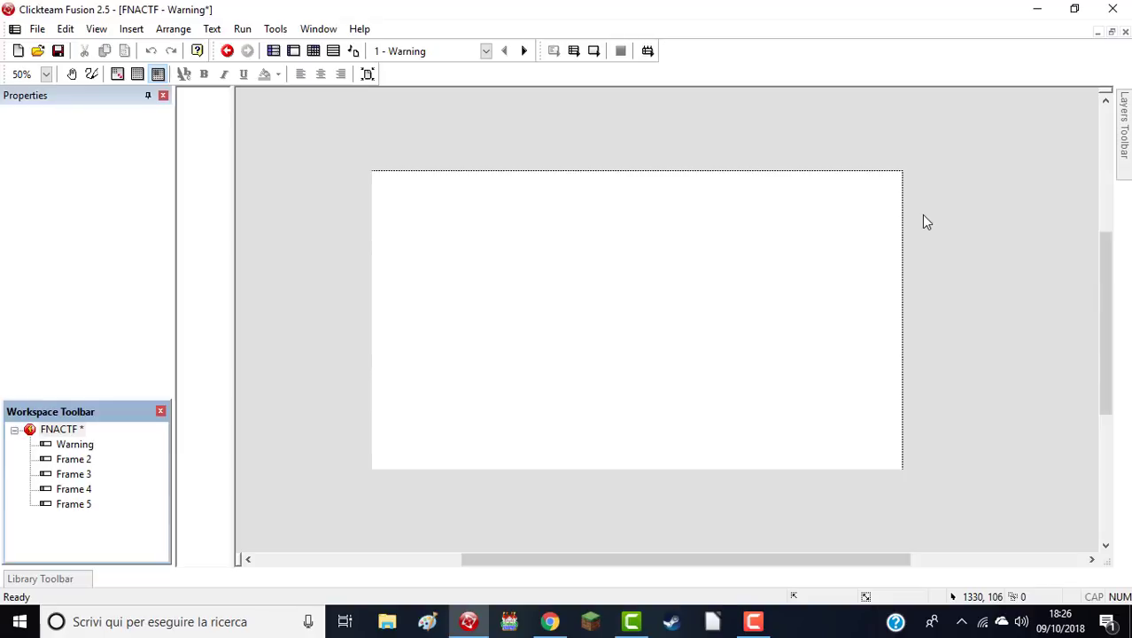
drag(877, 558, 729, 536)
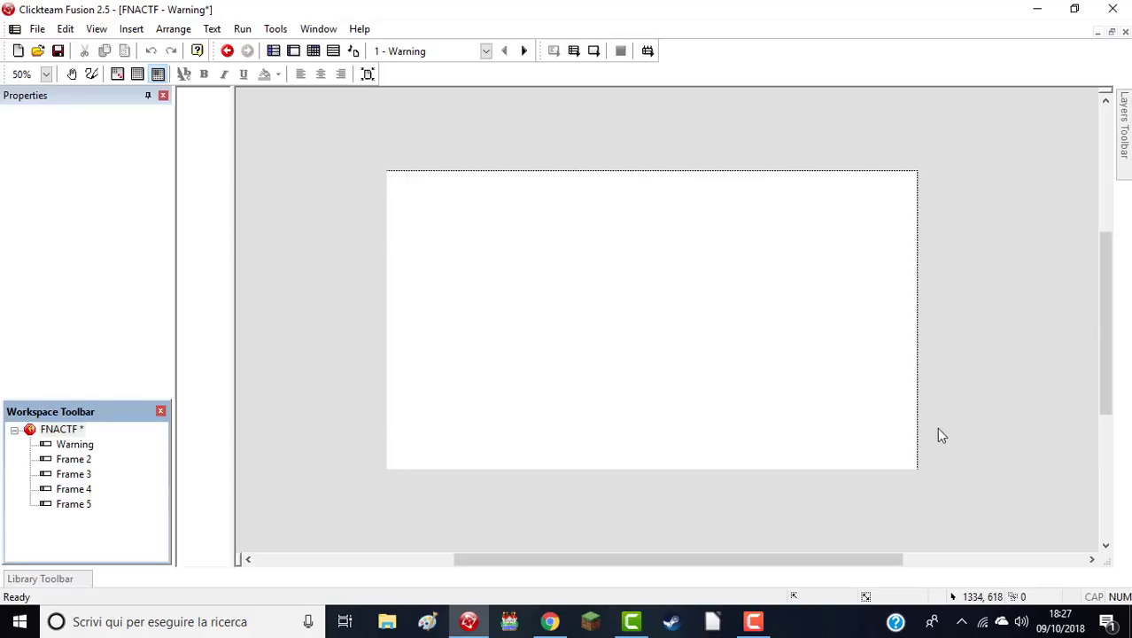
- Set the FNACTF application's window width to 300 and decline modifying the size of the frames
click(54, 430)
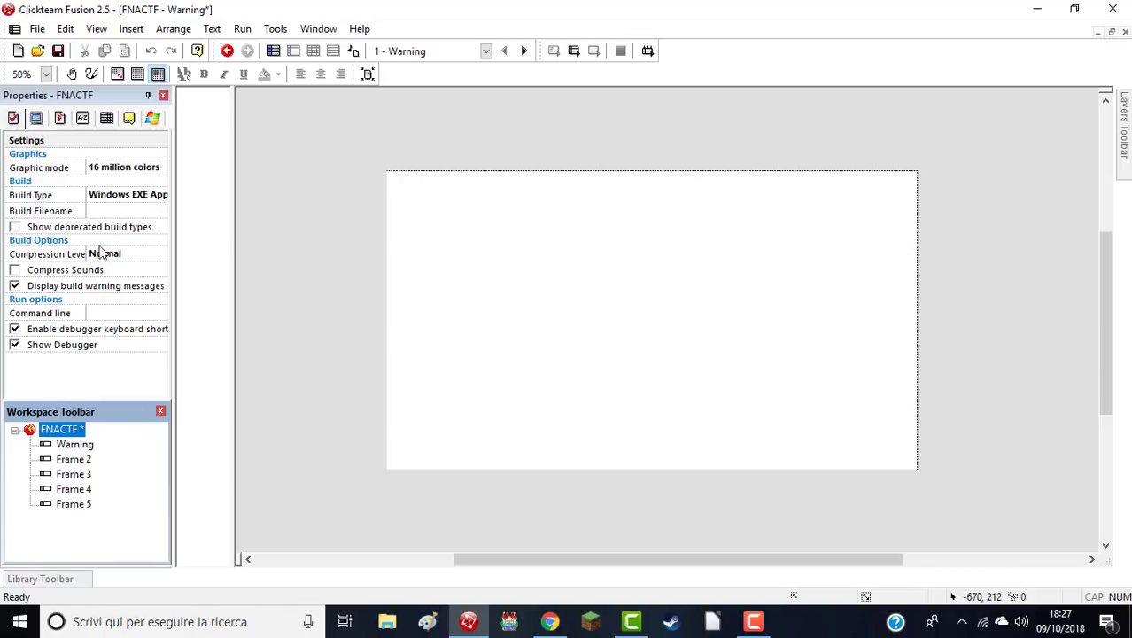
click(35, 118)
click(100, 156)
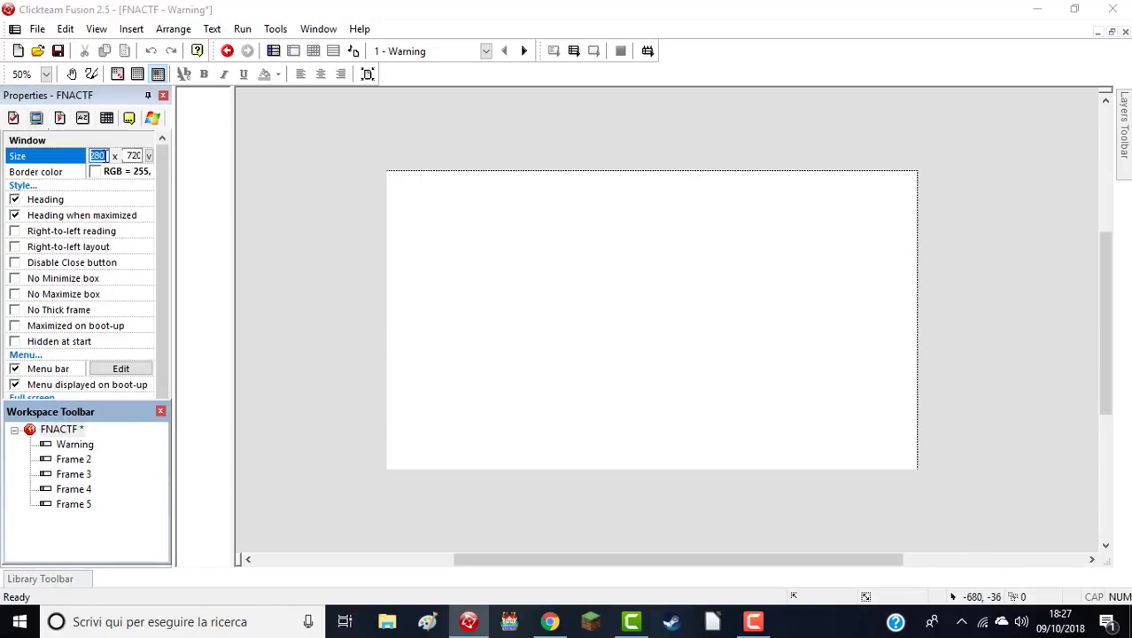
text(300)
key(Return)
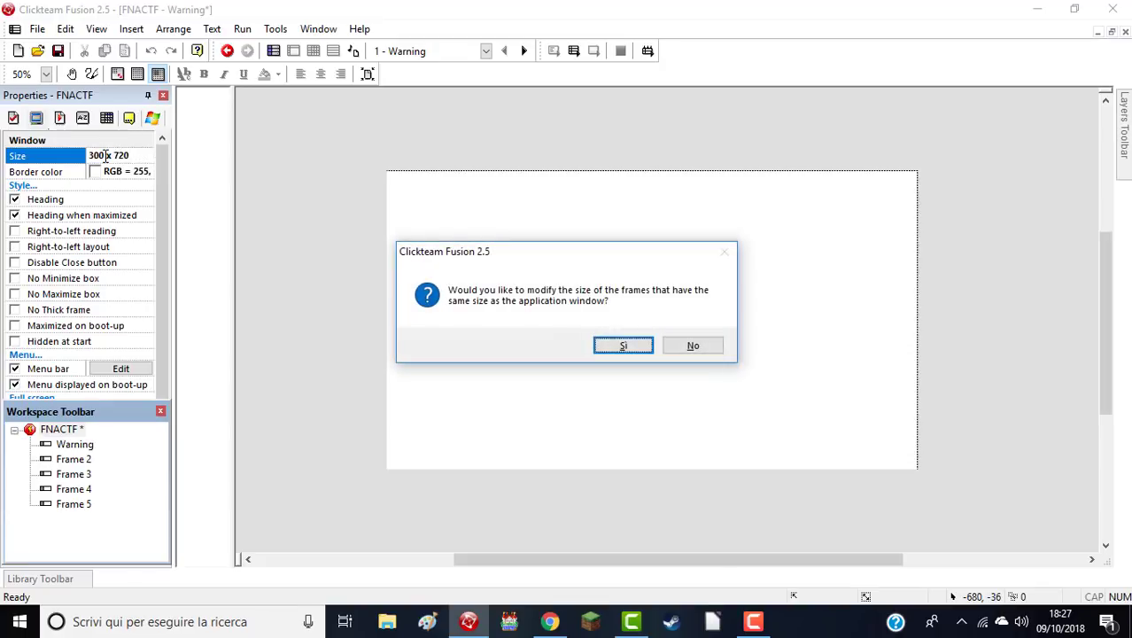
click(691, 347)
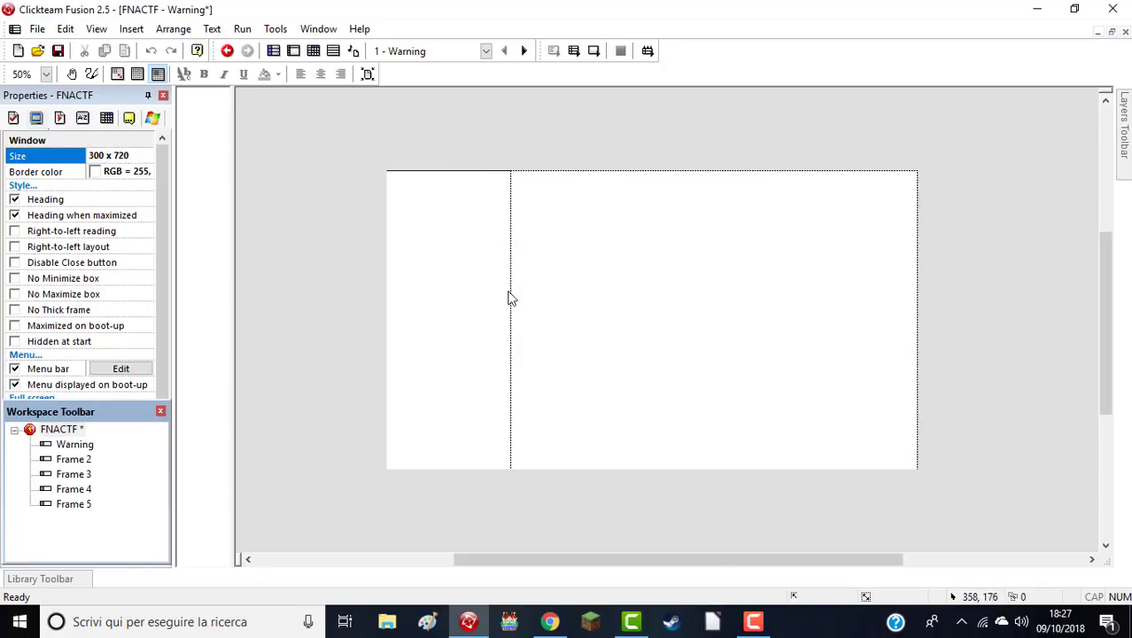
- Examine the window boundary line inside the Warning frame at 75% zoom, from its upper to its lower edge
click(36, 73)
click(25, 119)
scroll(455, 202, up, 2)
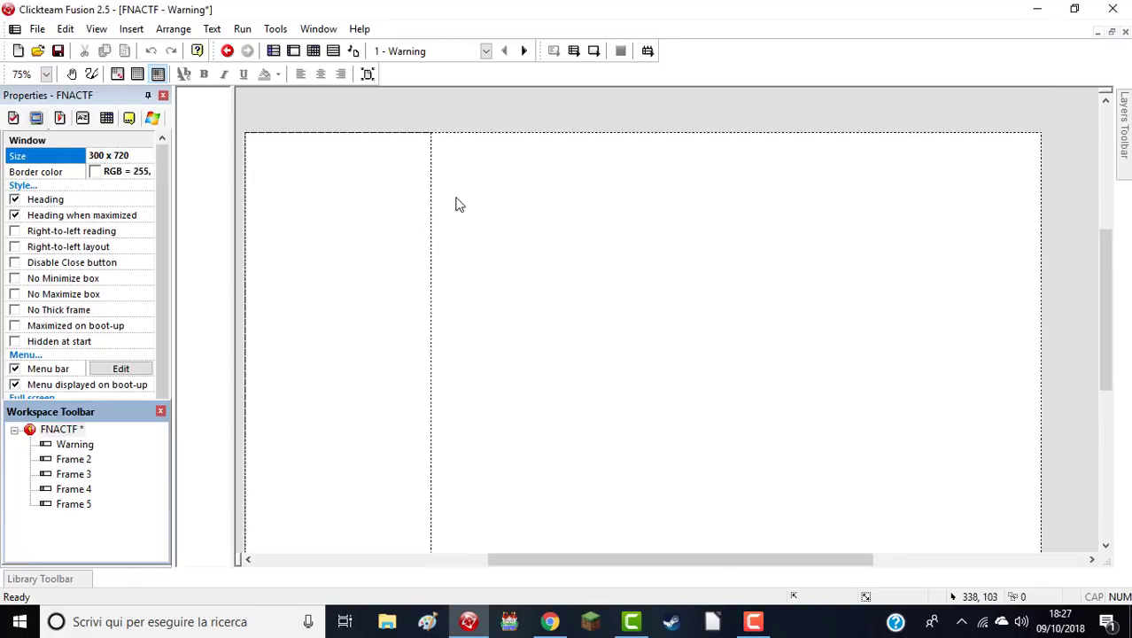
scroll(446, 240, down, 4)
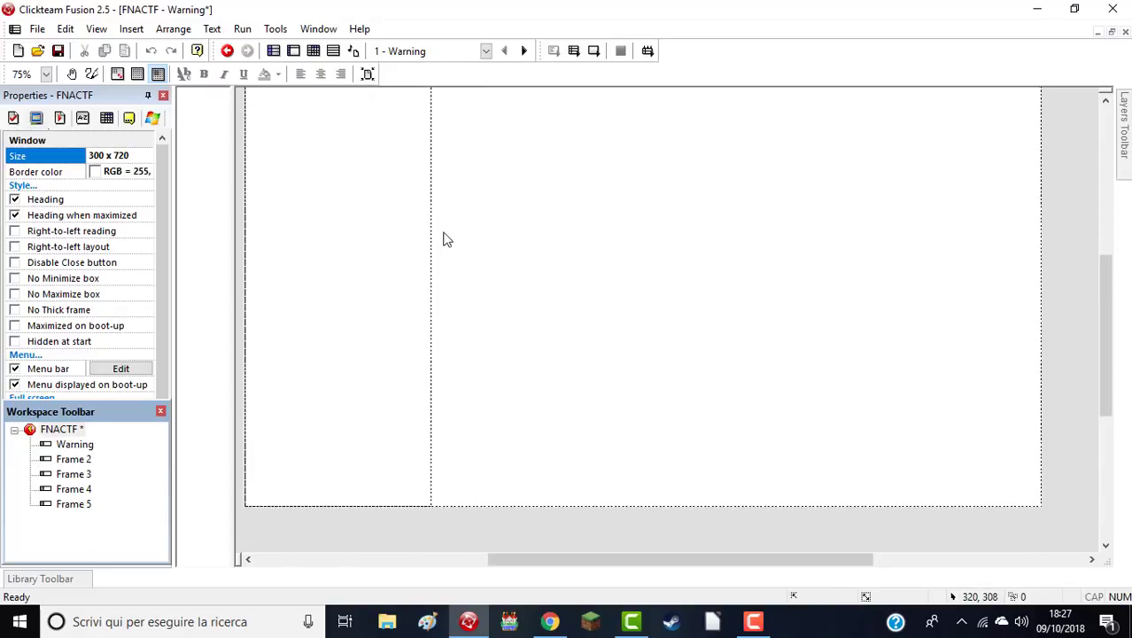
scroll(445, 257, up, 4)
scroll(332, 276, down, 1)
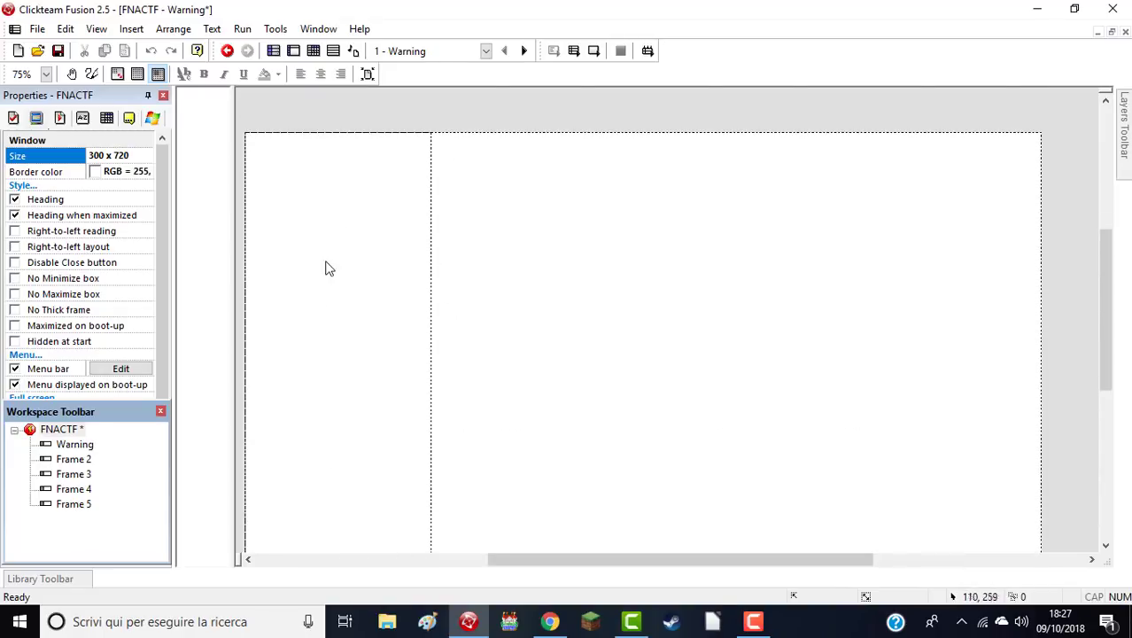
- Set the application's window width to 1280 and the frame's view zoom to 50%
click(97, 157)
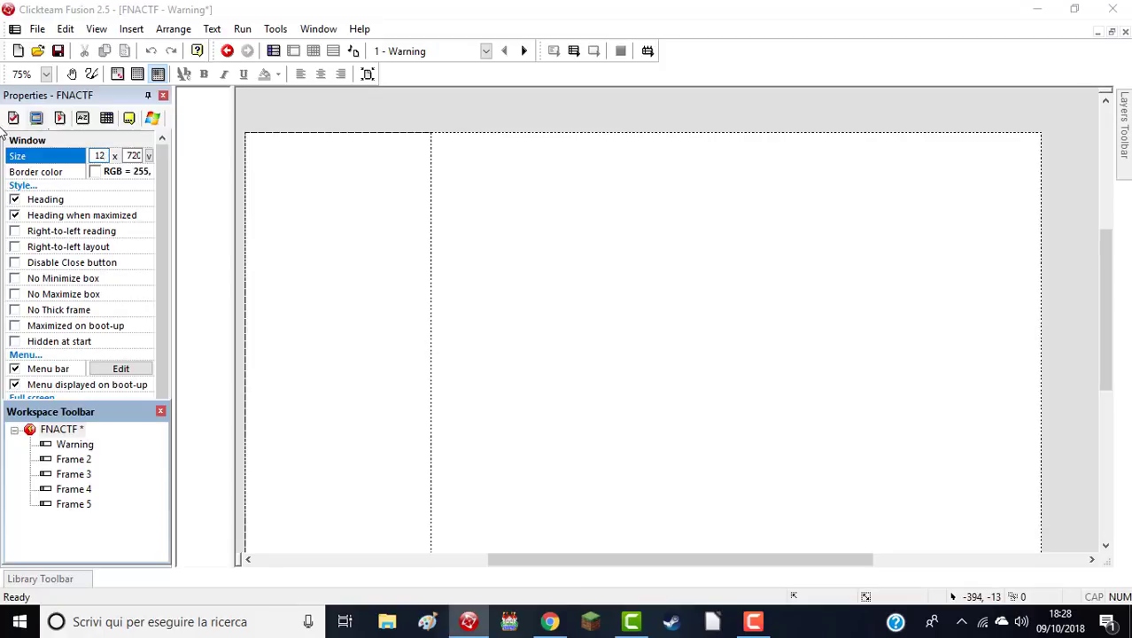
key(Return)
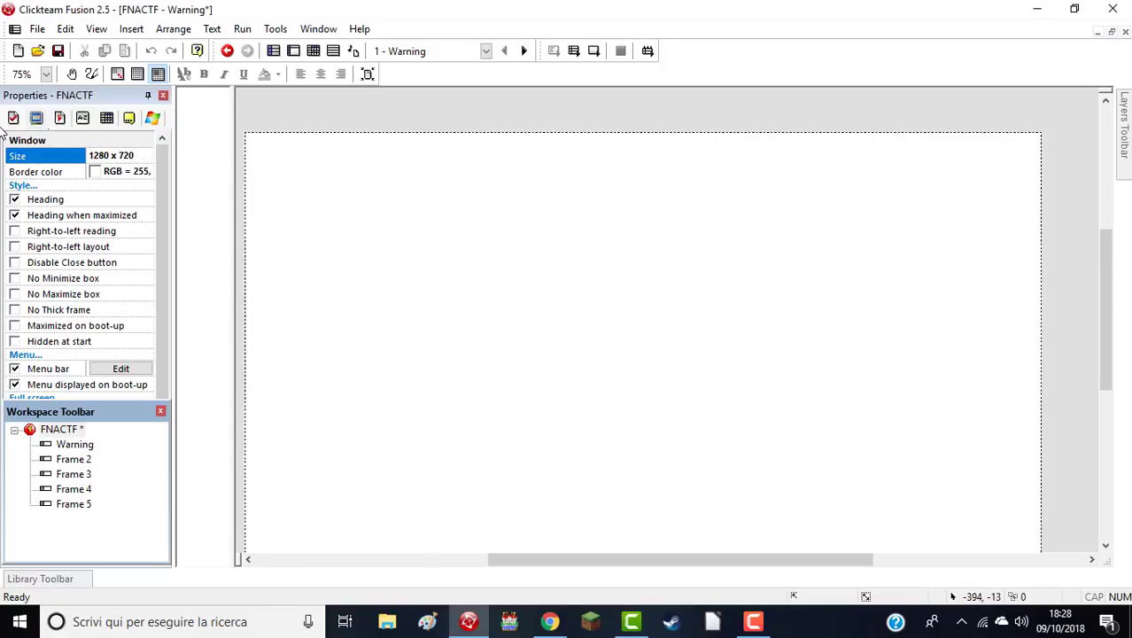
click(46, 74)
click(21, 112)
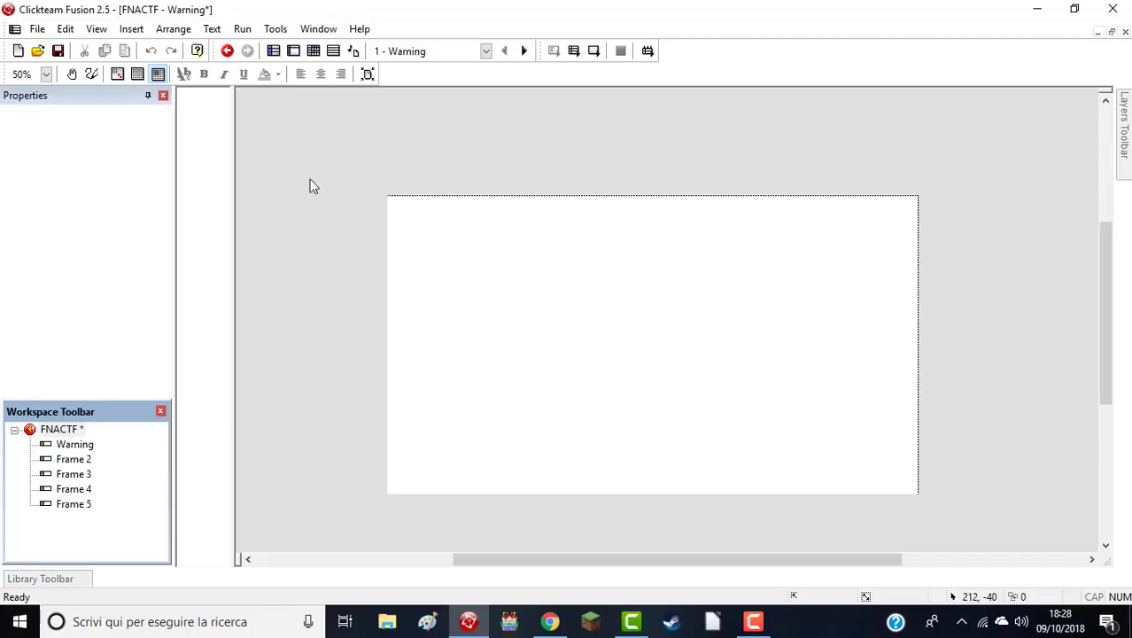
click(46, 74)
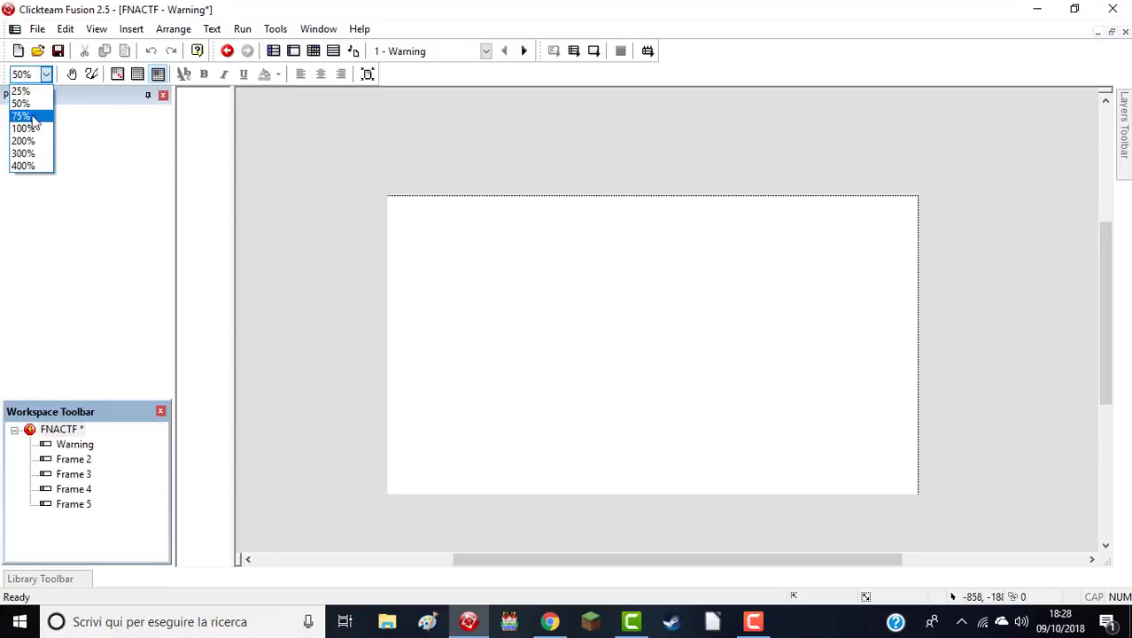
click(46, 75)
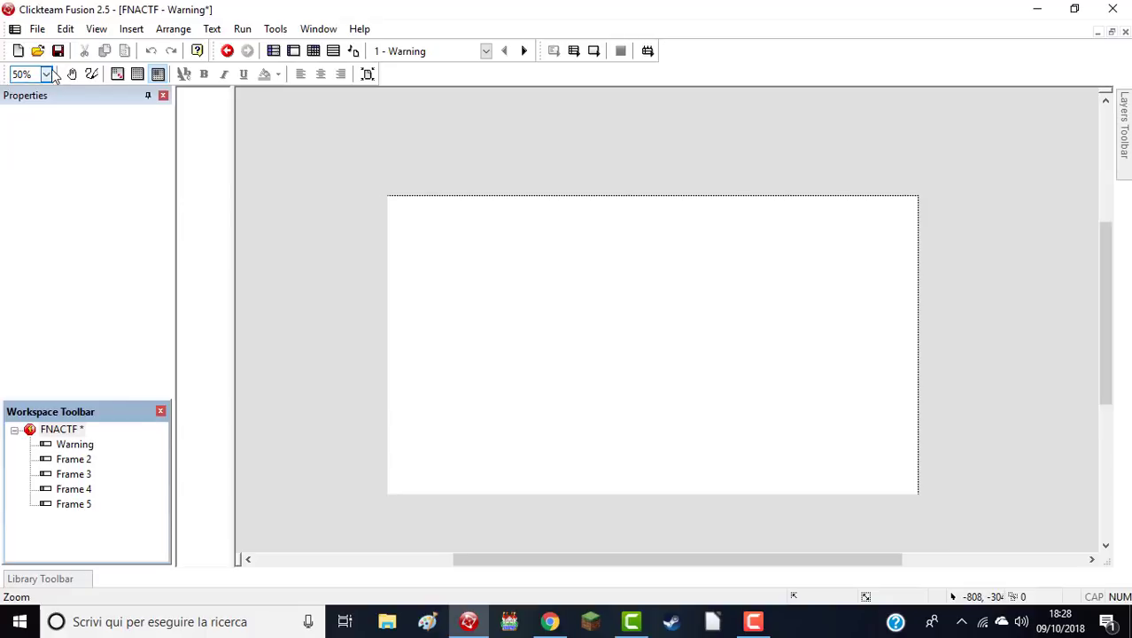
- Start inserting a new object into the Warning frame
right_click(585, 171)
click(500, 177)
right_click(659, 304)
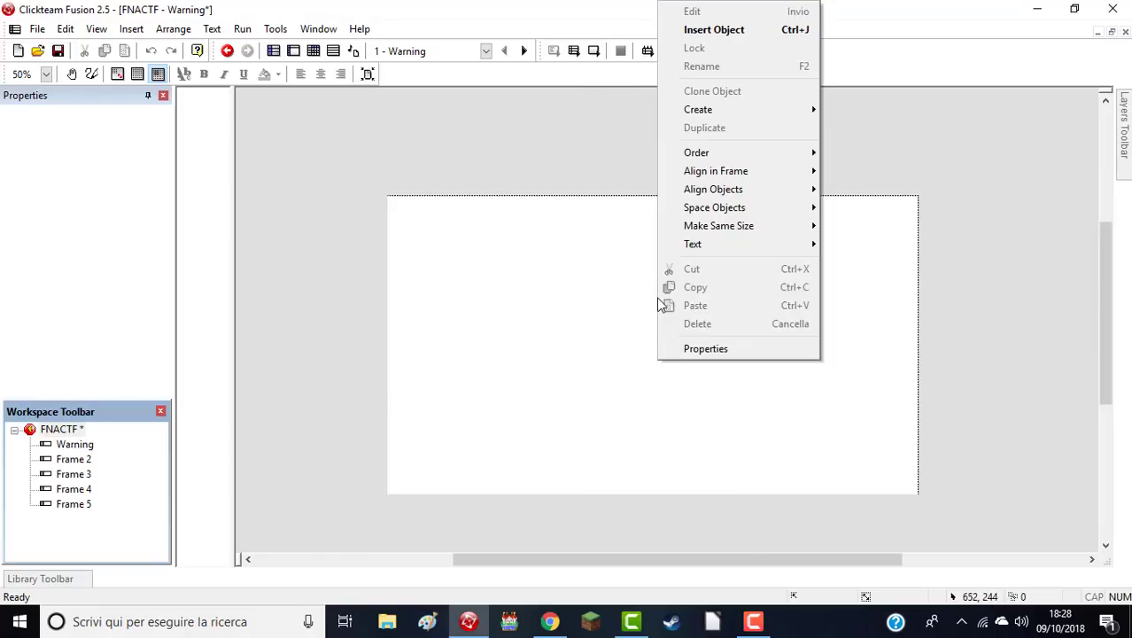
click(534, 148)
right_click(534, 149)
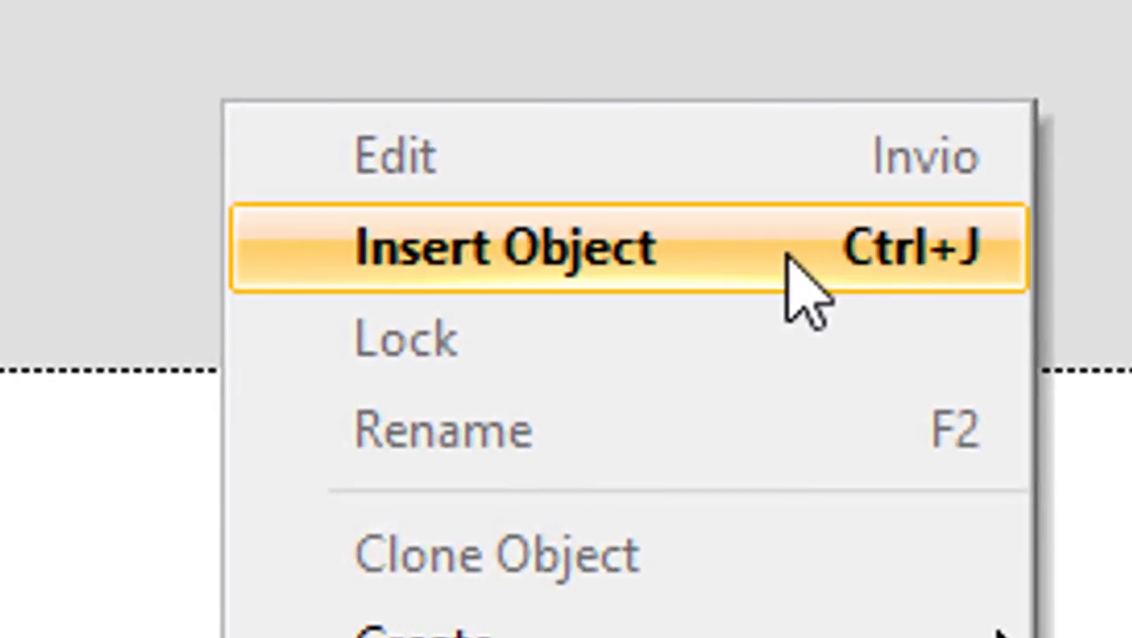
click(757, 266)
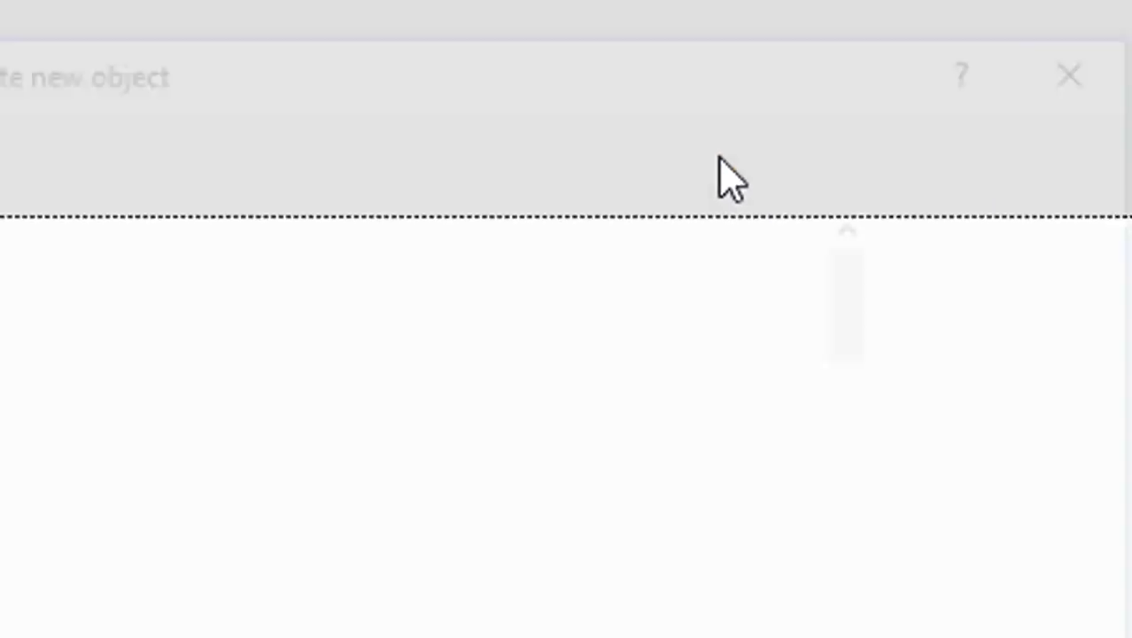
- Browse the available object types and read the descriptions of the Active and Counter objects
drag(790, 154, 807, 136)
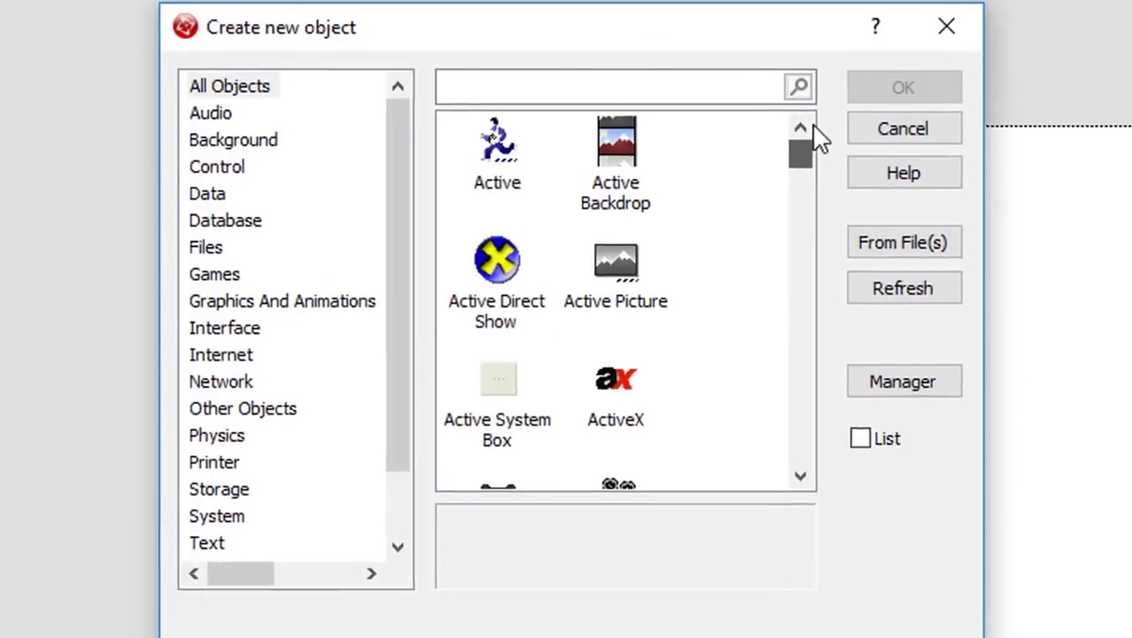
click(518, 172)
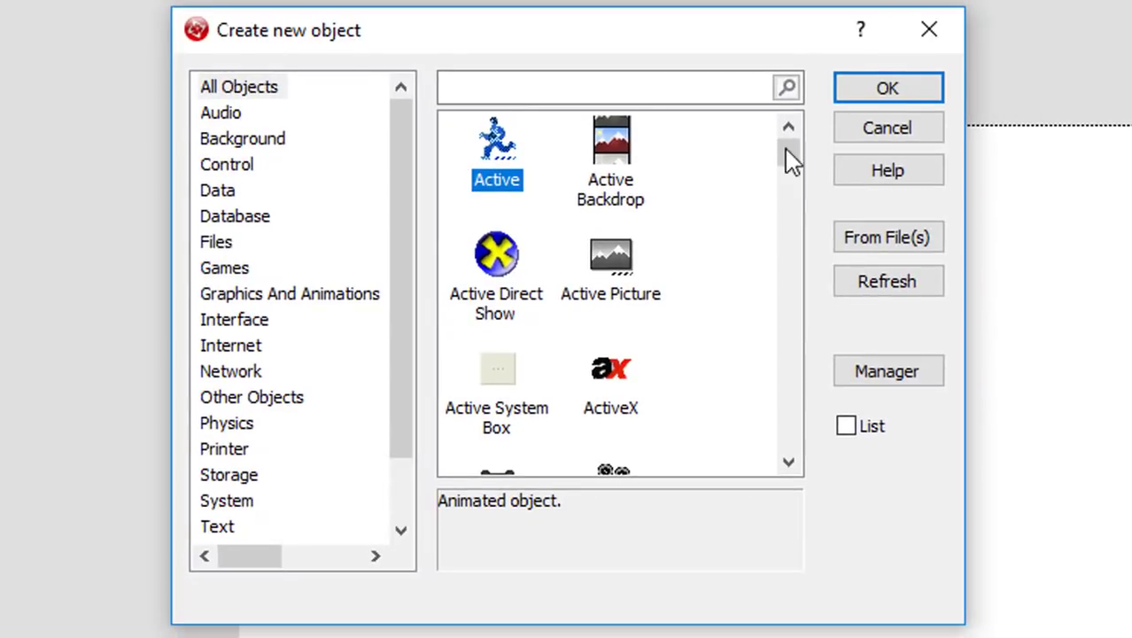
click(751, 220)
mouse_move(783, 160)
mouse_down()
mouse_move(796, 202)
mouse_move(804, 164)
mouse_up()
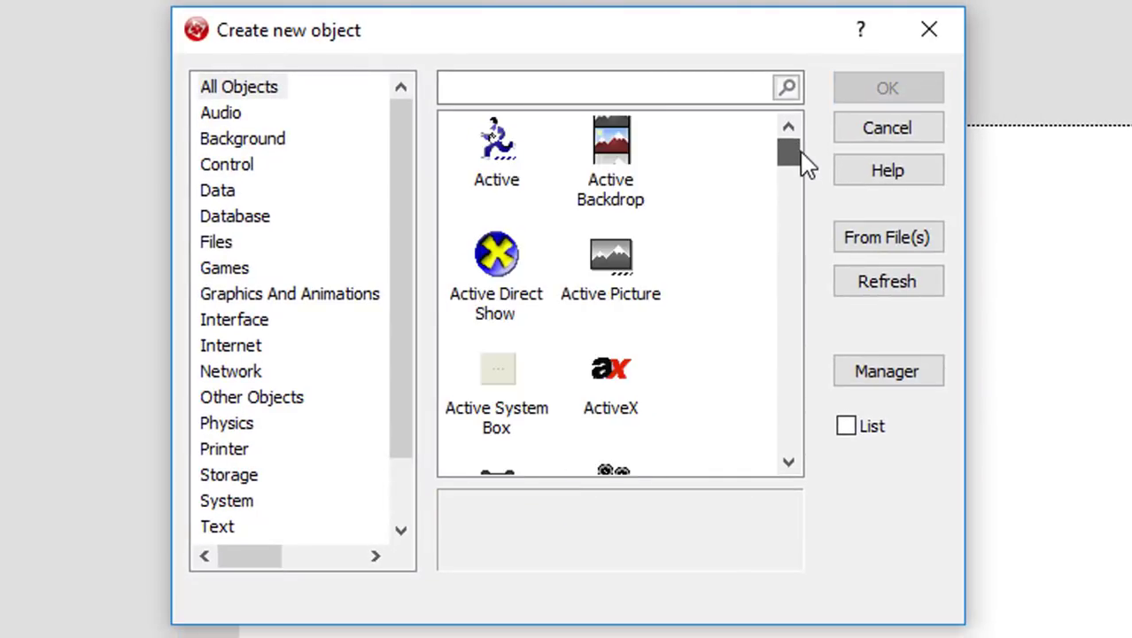
click(504, 144)
click(735, 182)
drag(788, 169, 794, 219)
click(623, 328)
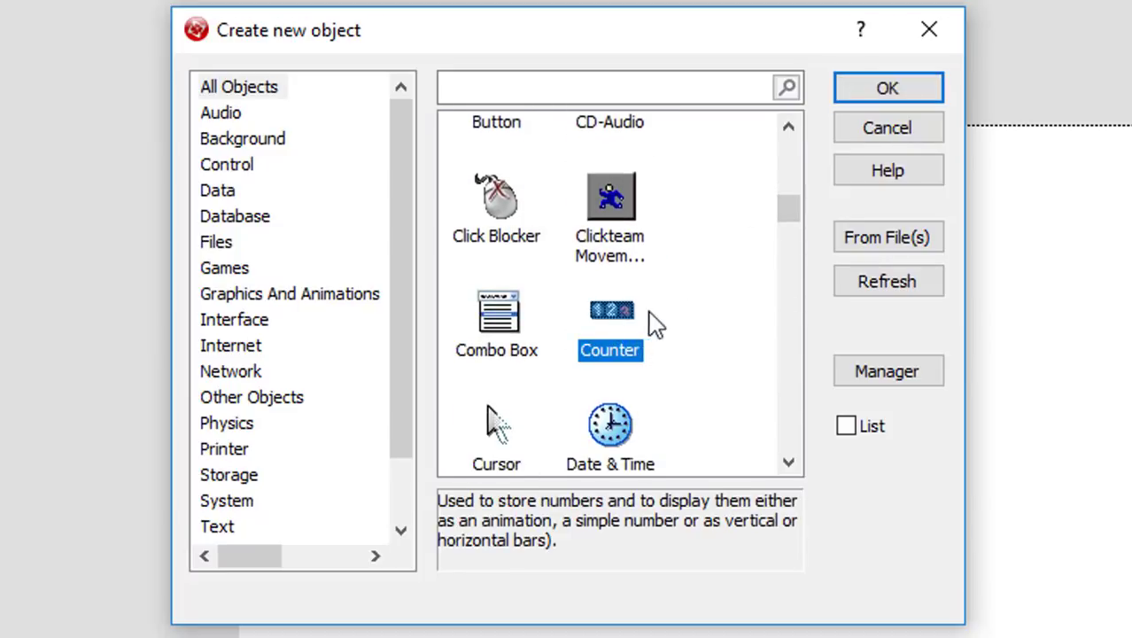
click(695, 326)
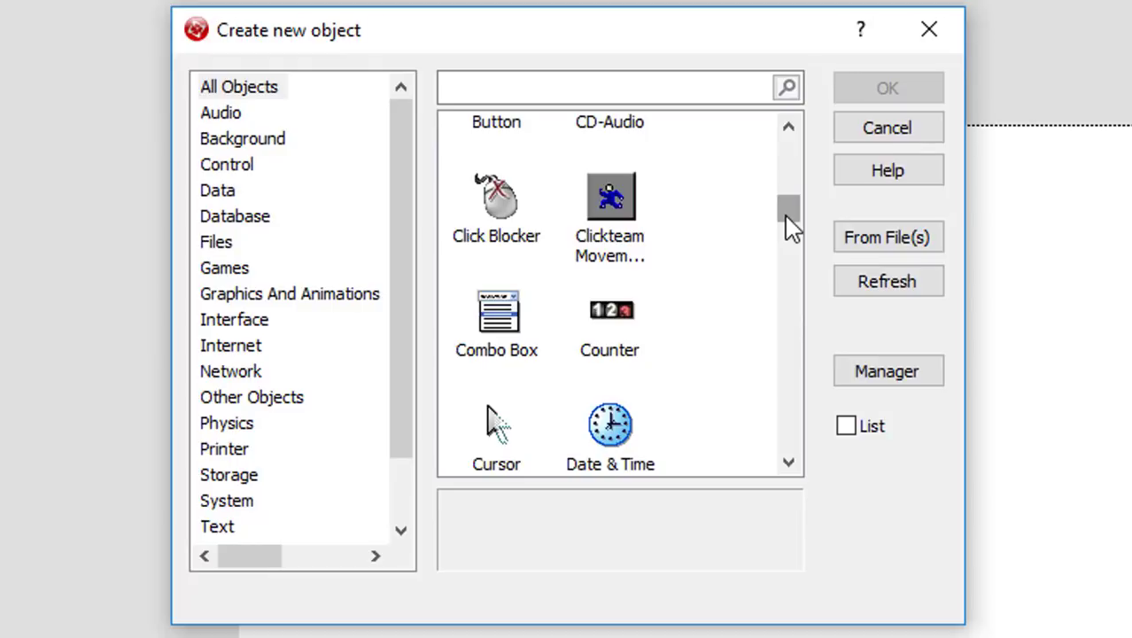
- Find the Perspective object among the available object types and read its description
drag(785, 218, 789, 329)
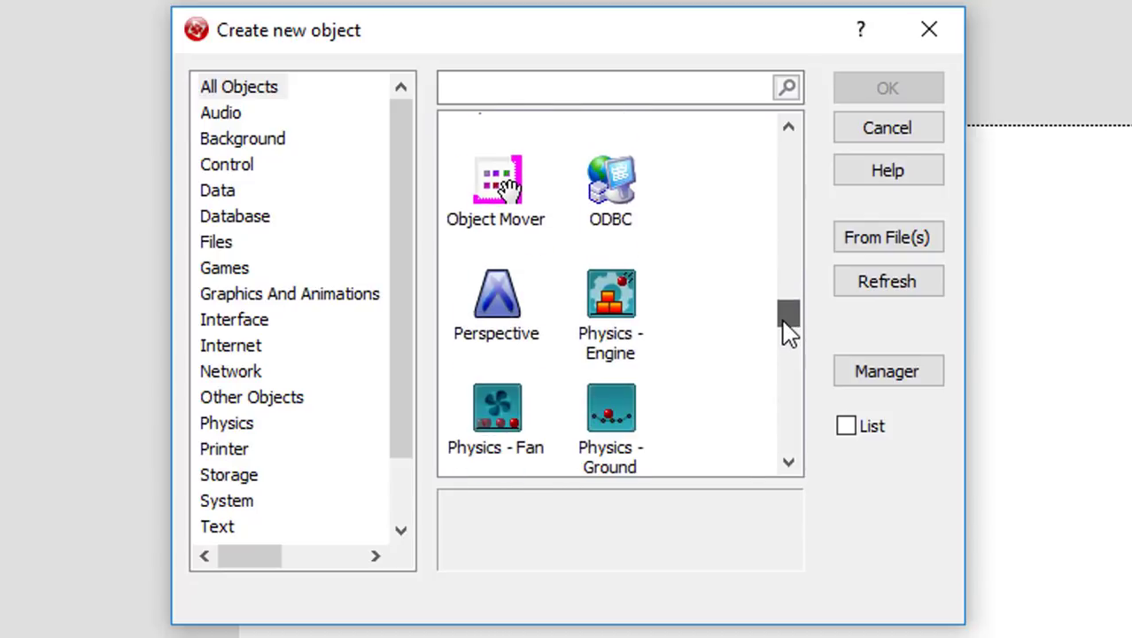
click(496, 315)
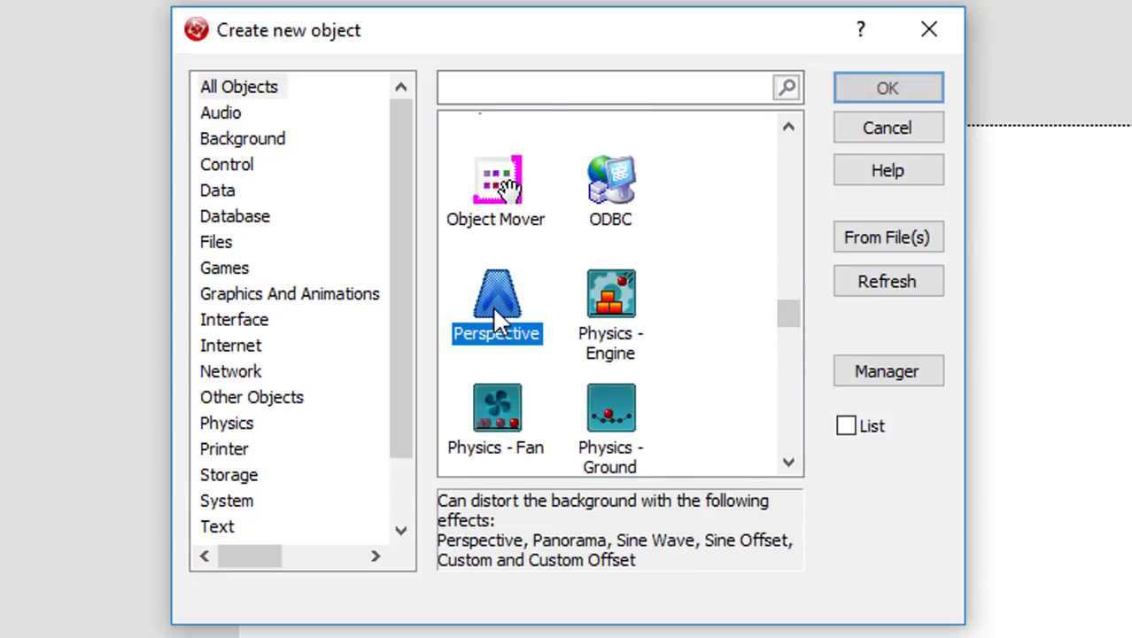
click(733, 356)
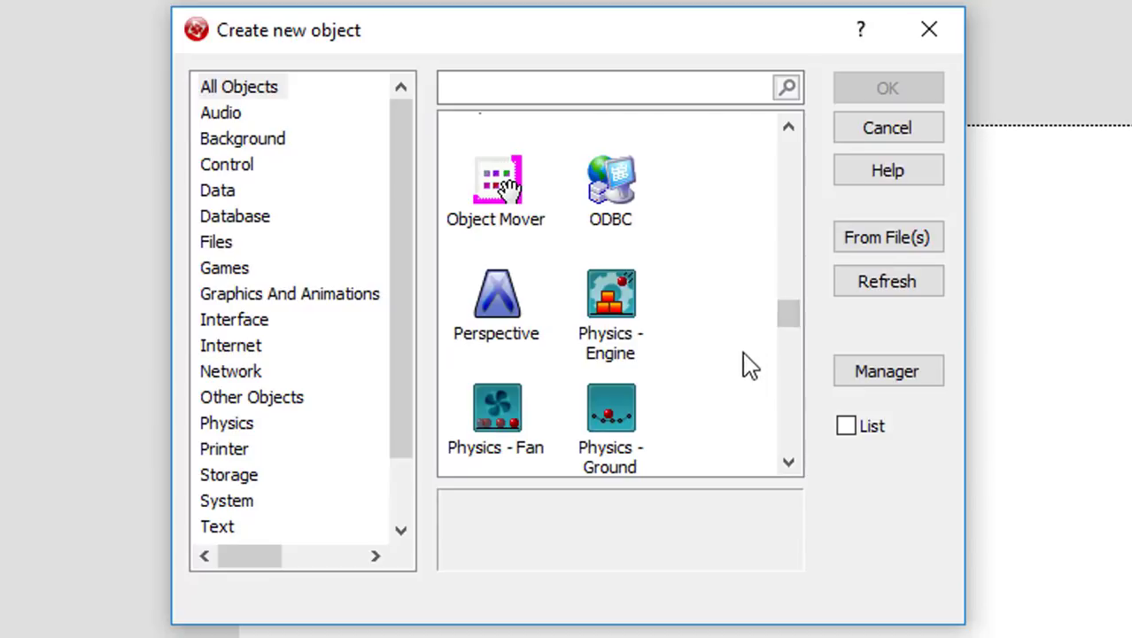
click(482, 301)
click(696, 397)
- Search the Extension manager for "perspective", then clear the search and return to the object types
click(889, 372)
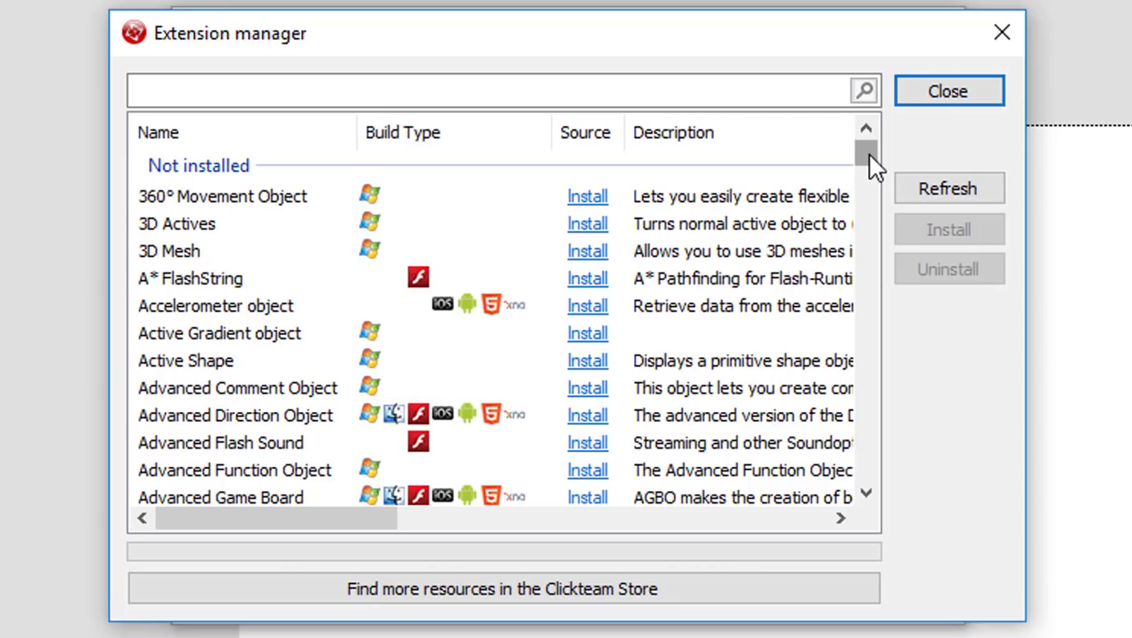
drag(872, 164, 871, 270)
click(507, 104)
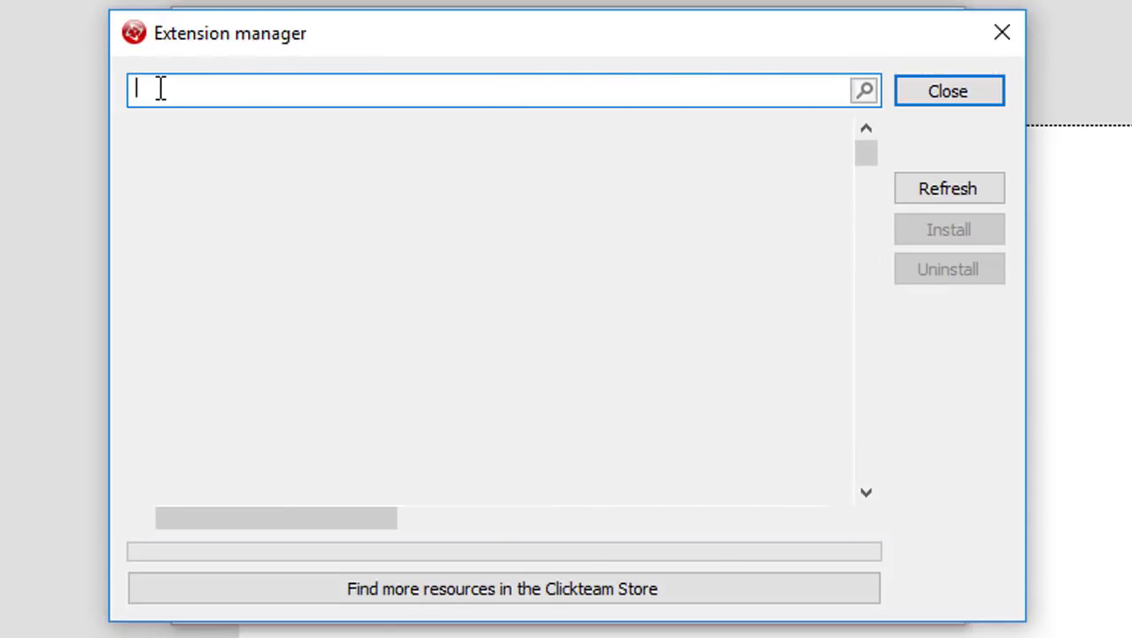
text(pl)
text(erspective)
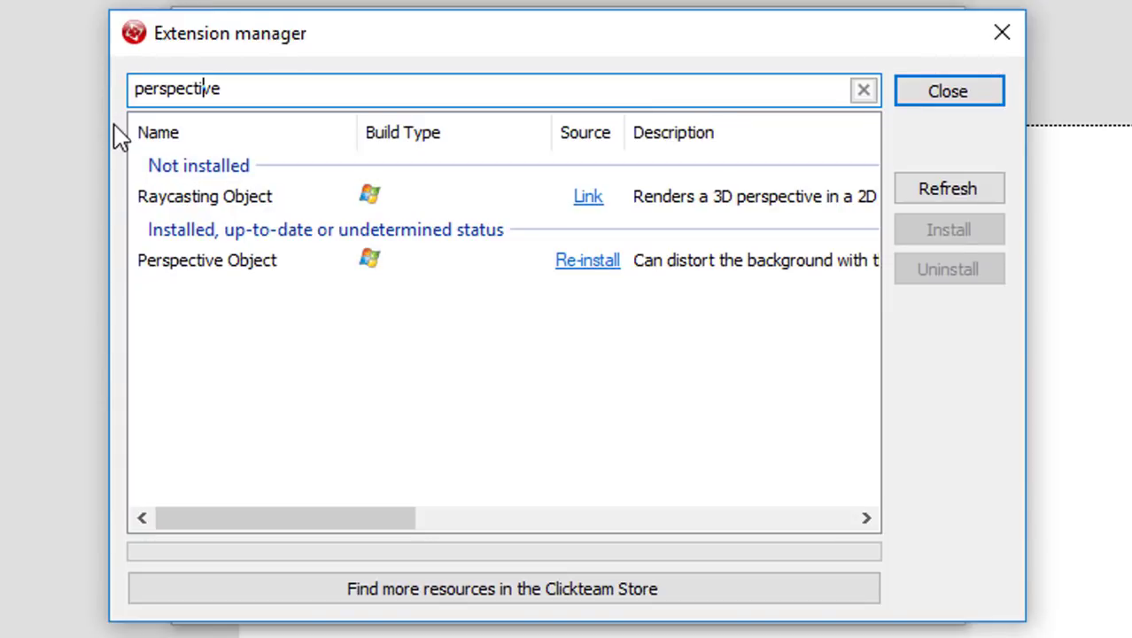
double_click(237, 89)
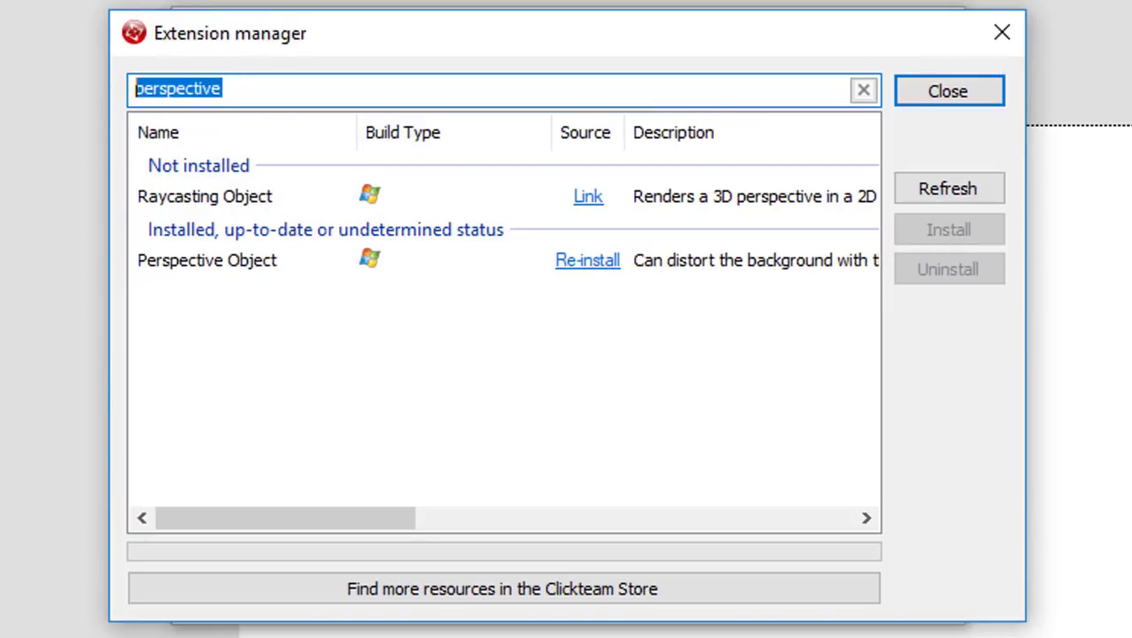
key(BackSpace)
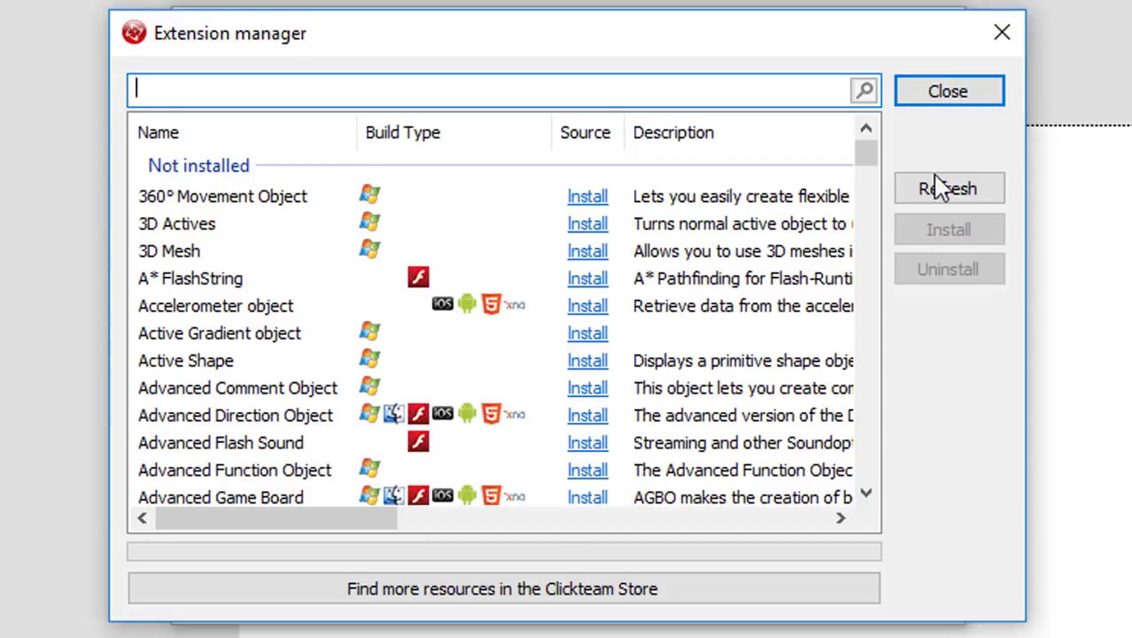
click(977, 99)
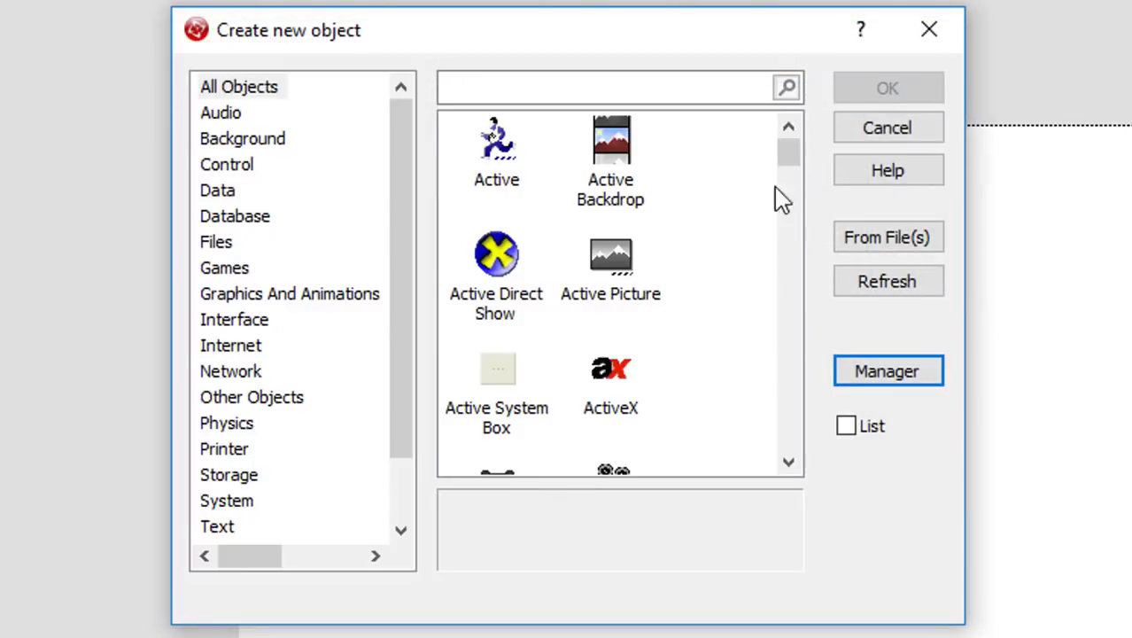
- Insert an Active object into the Warning frame and enlarge it to about 188 x 188
drag(788, 181, 789, 144)
click(507, 160)
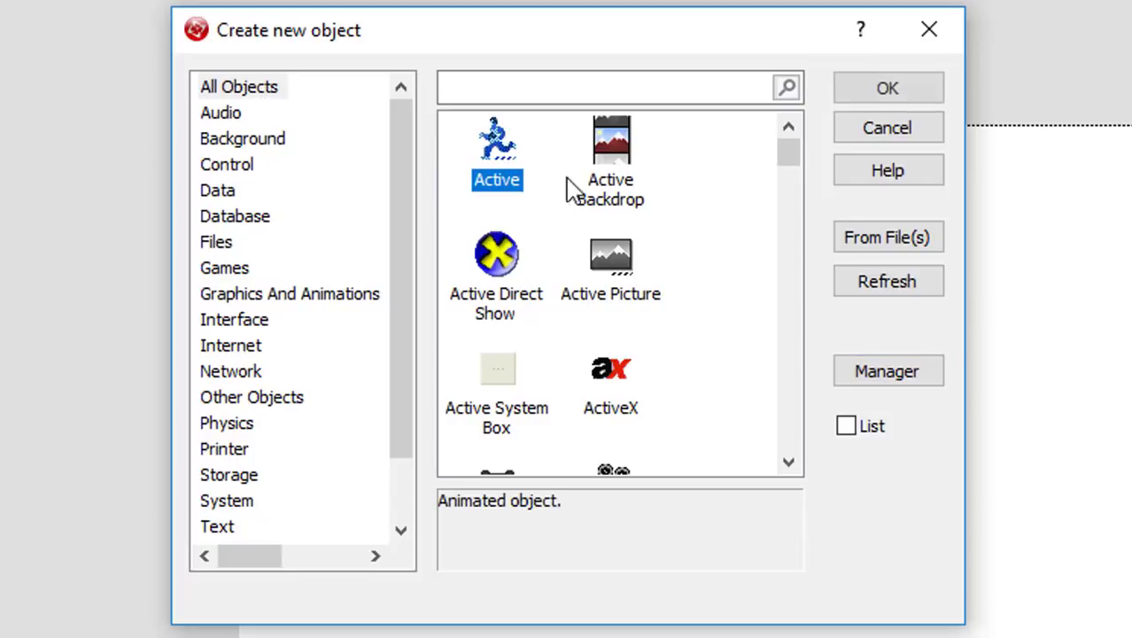
click(896, 91)
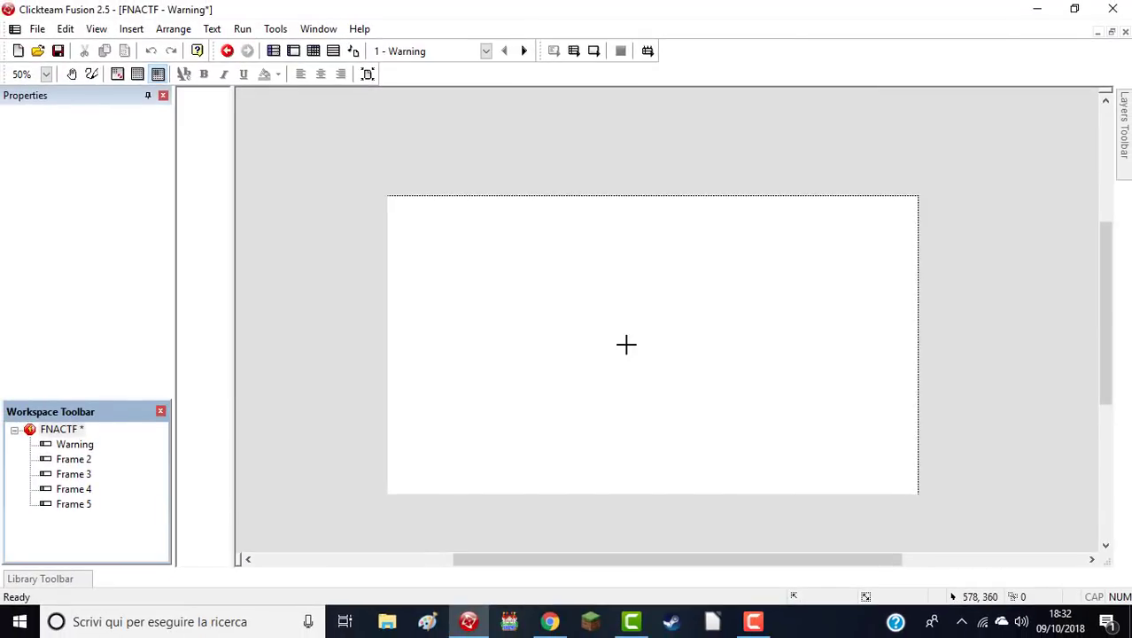
click(551, 320)
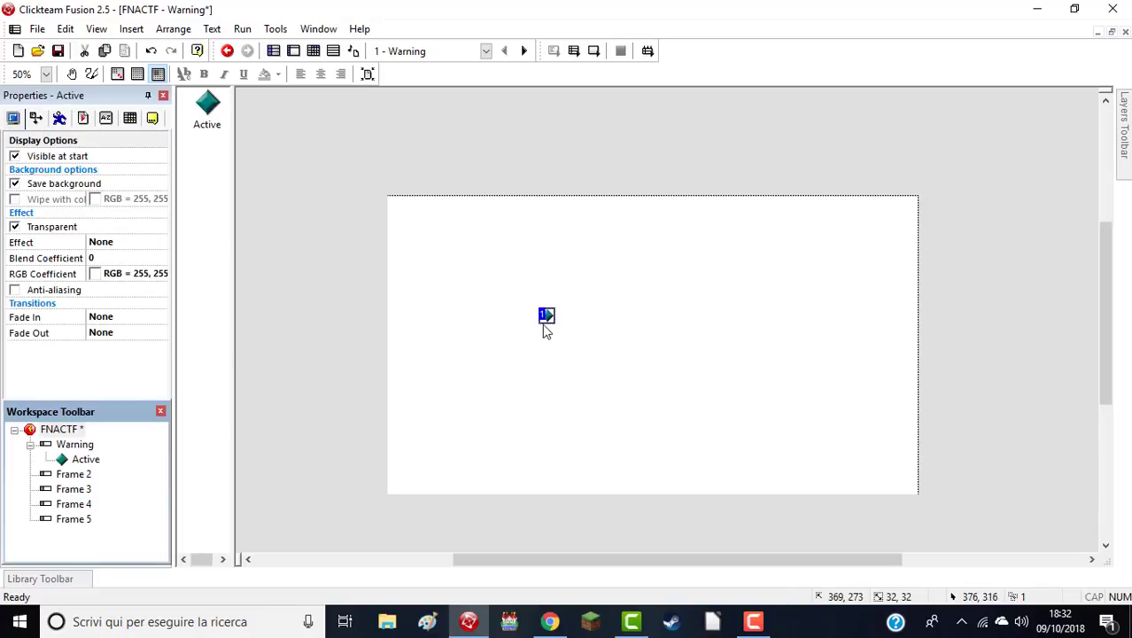
drag(551, 320, 623, 391)
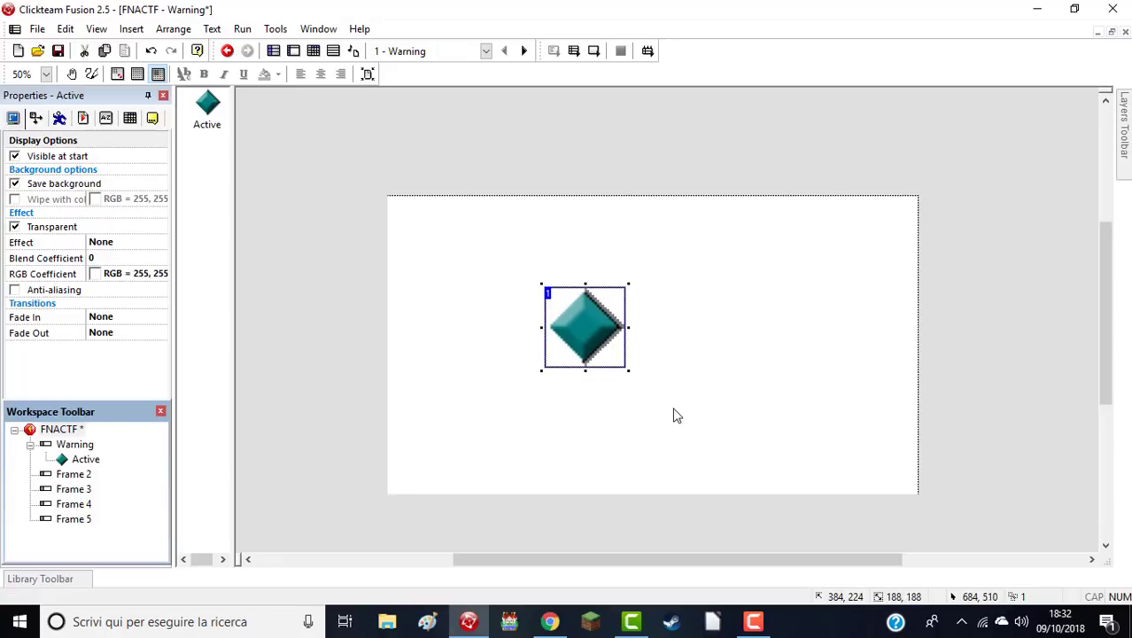
click(700, 315)
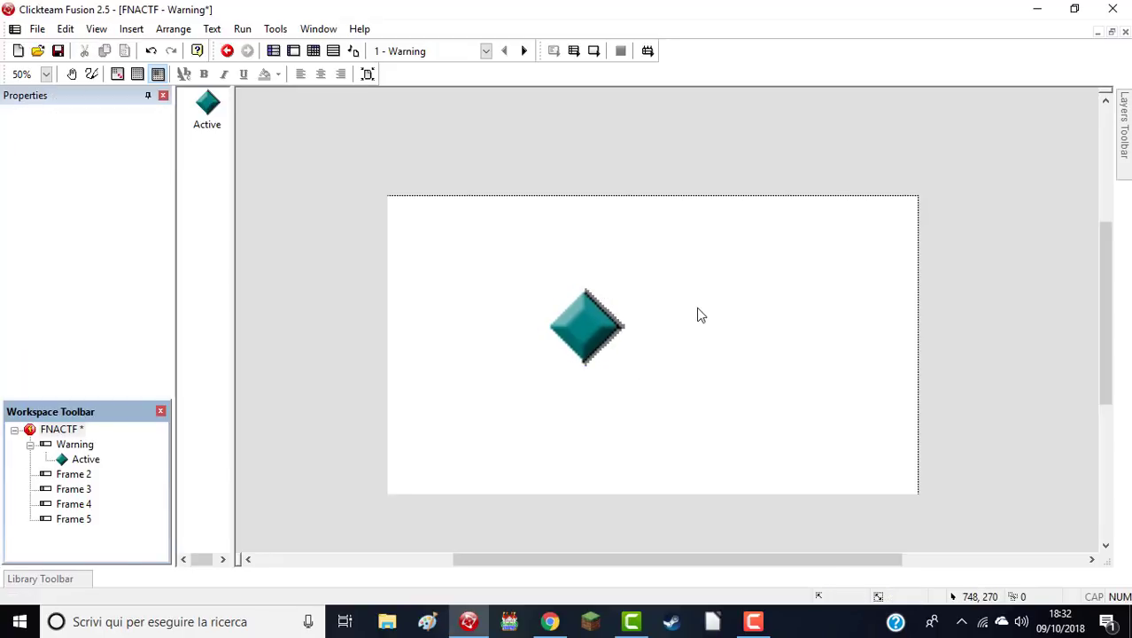
- Clear the Active object's image, fill its whole canvas with black and accept the edited image
double_click(599, 322)
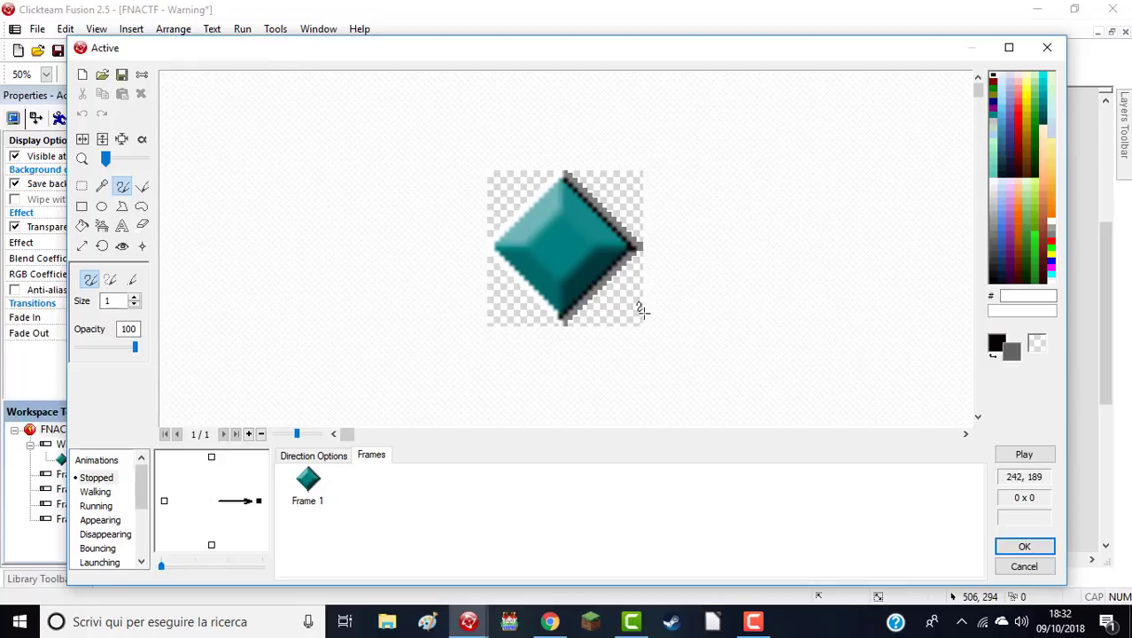
click(81, 78)
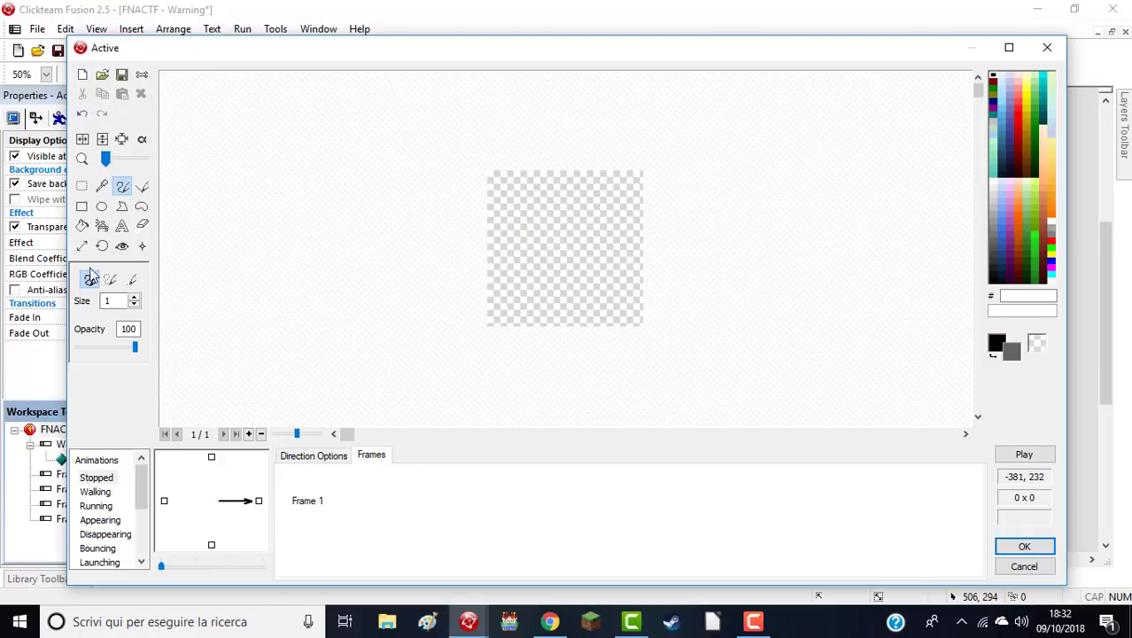
click(81, 227)
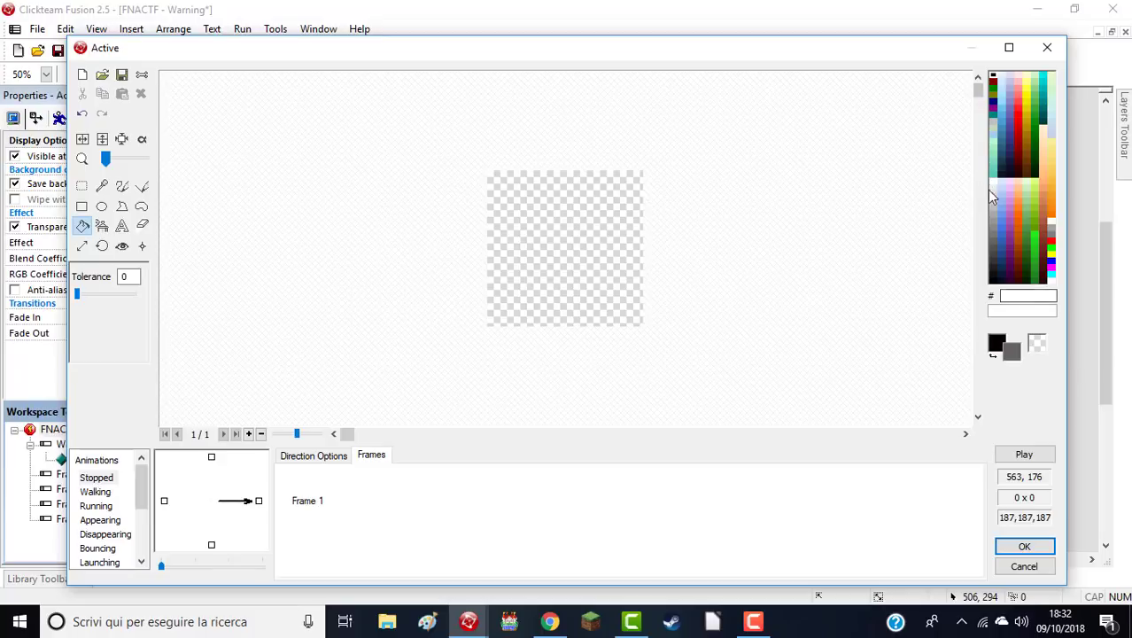
right_click(993, 284)
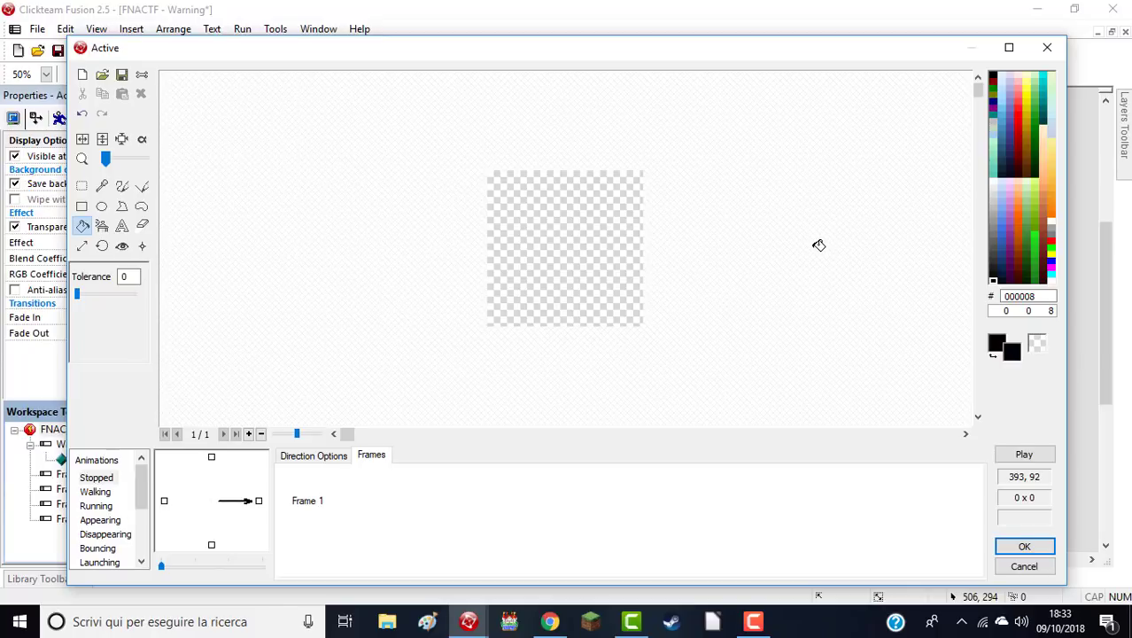
click(569, 222)
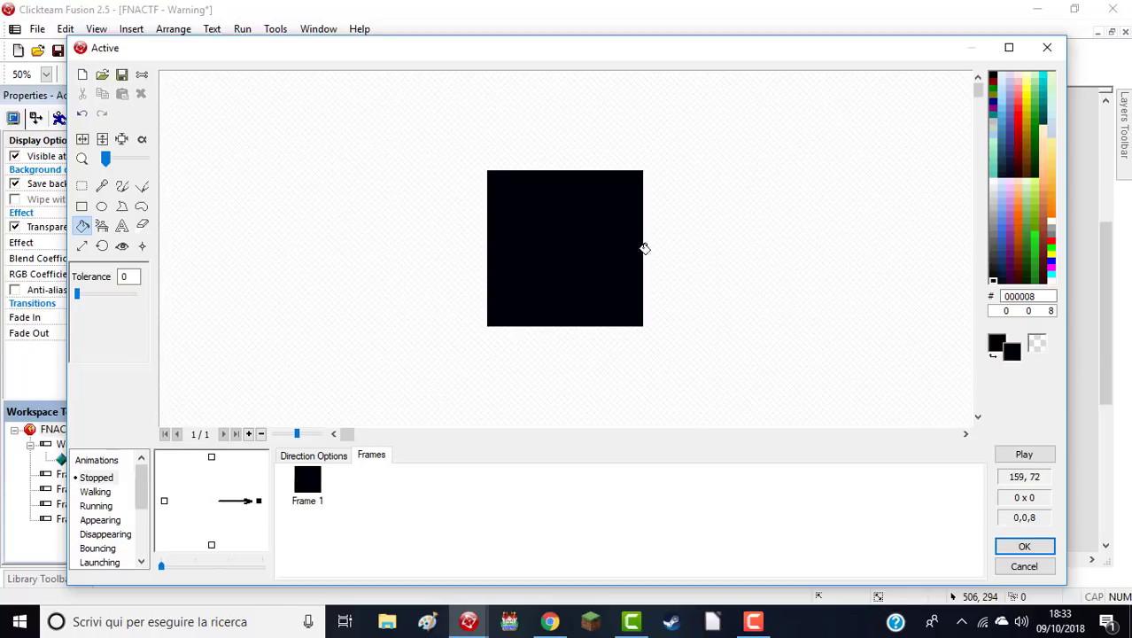
click(993, 78)
click(1041, 554)
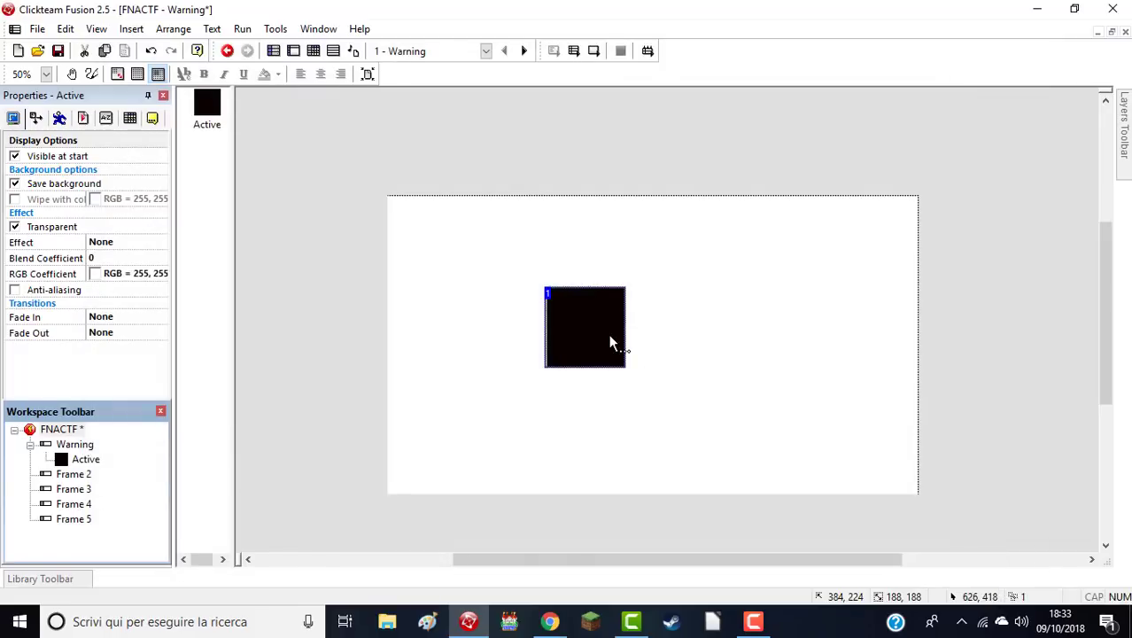
- Turn on Snap To Grid and place the black Active object in the frame's upper-left corner at 0, 0
drag(609, 334, 436, 224)
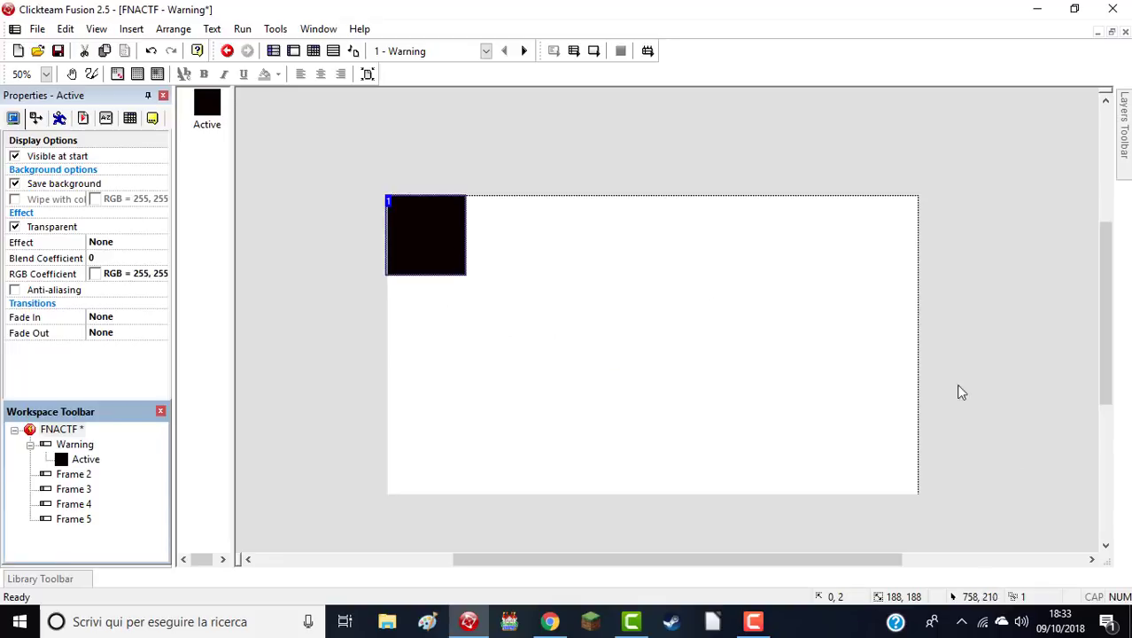
drag(444, 232, 504, 273)
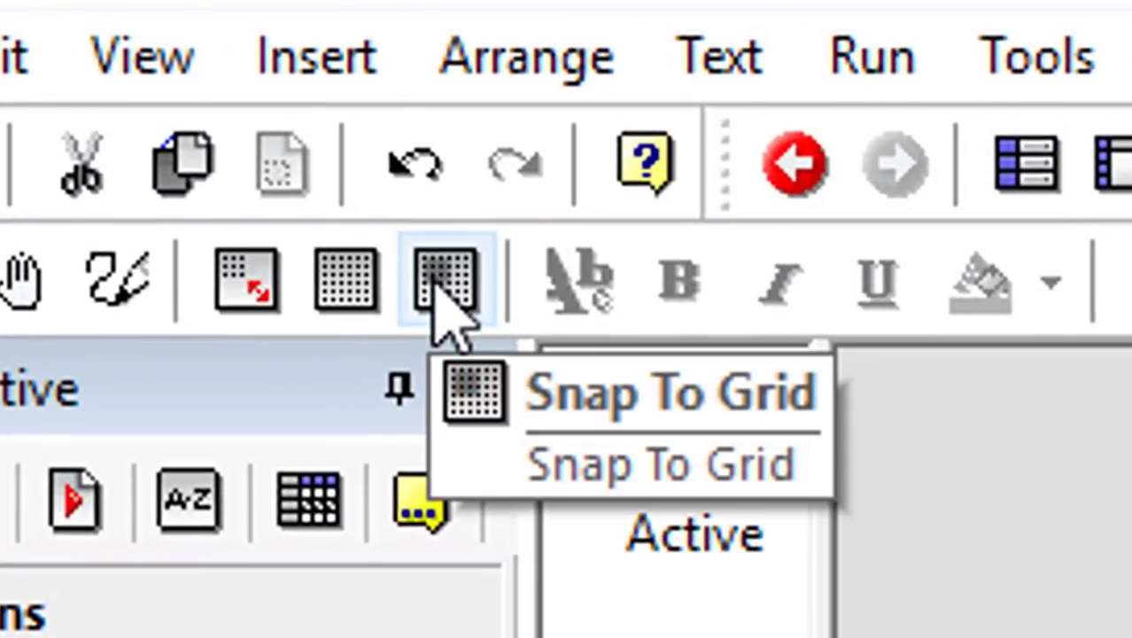
click(438, 281)
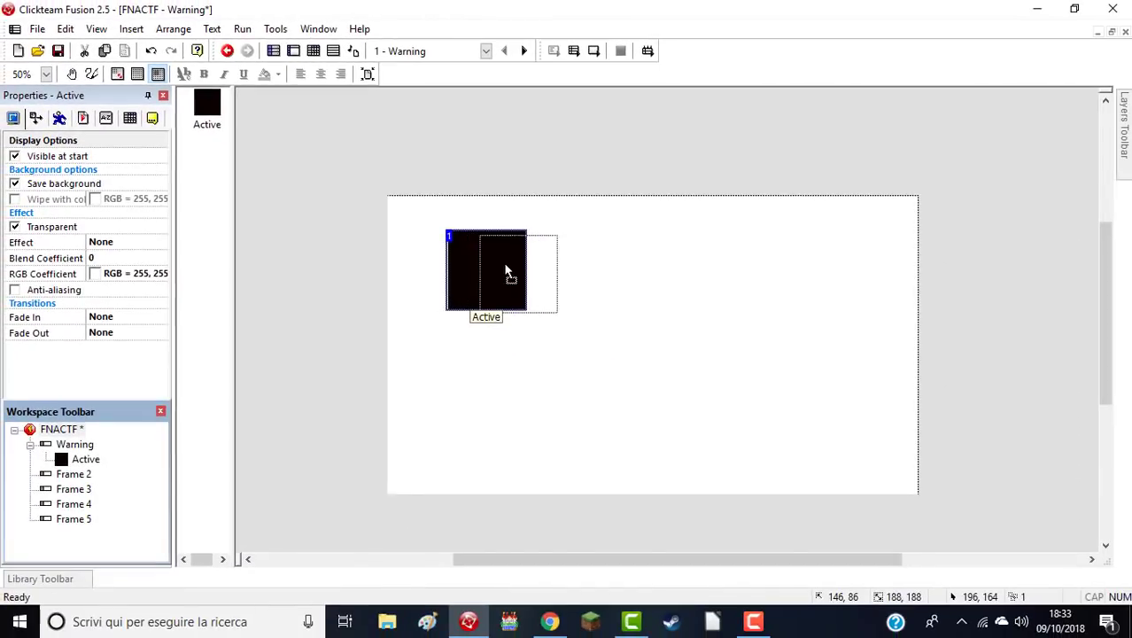
drag(506, 269, 403, 232)
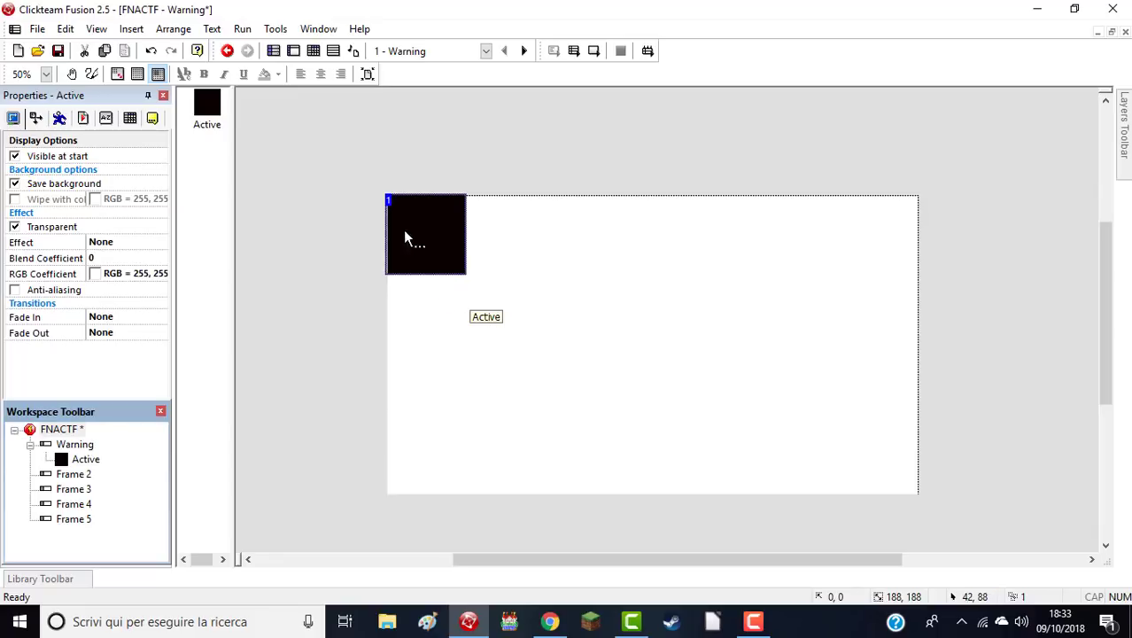
click(449, 189)
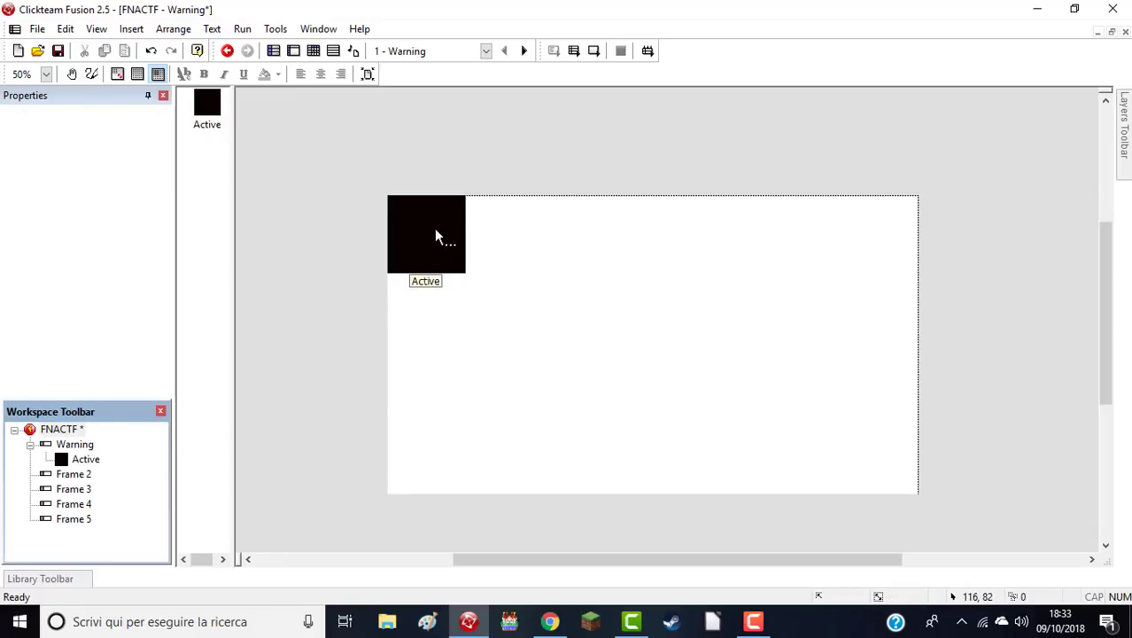
- Stretch the black Active object to about 1284 x 722 so that it covers the whole Warning frame
click(435, 234)
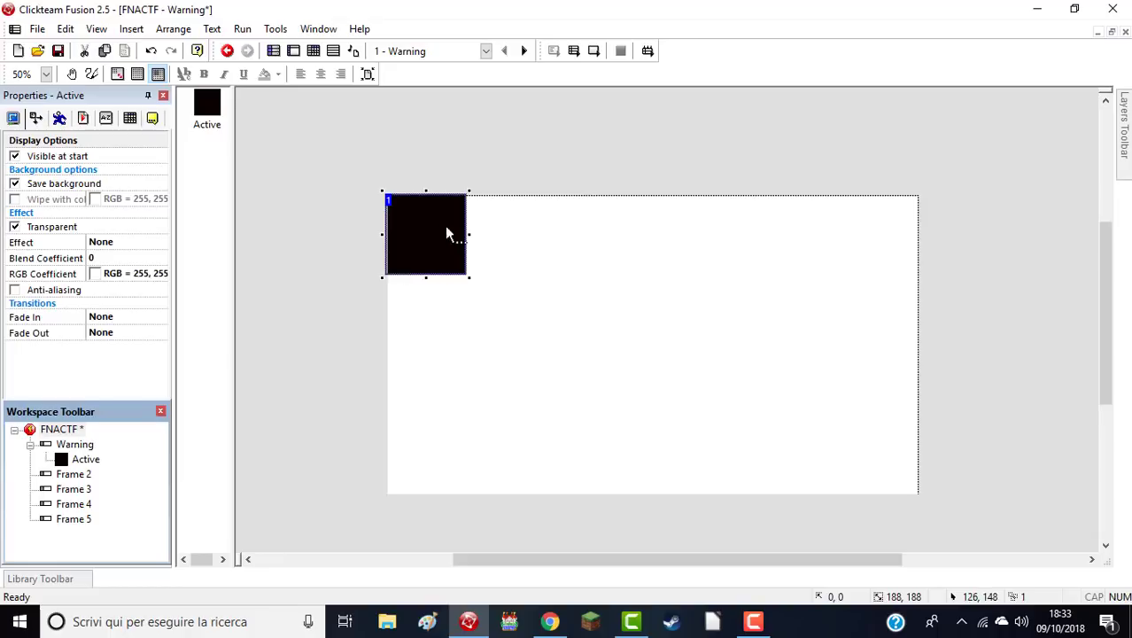
drag(468, 277, 688, 466)
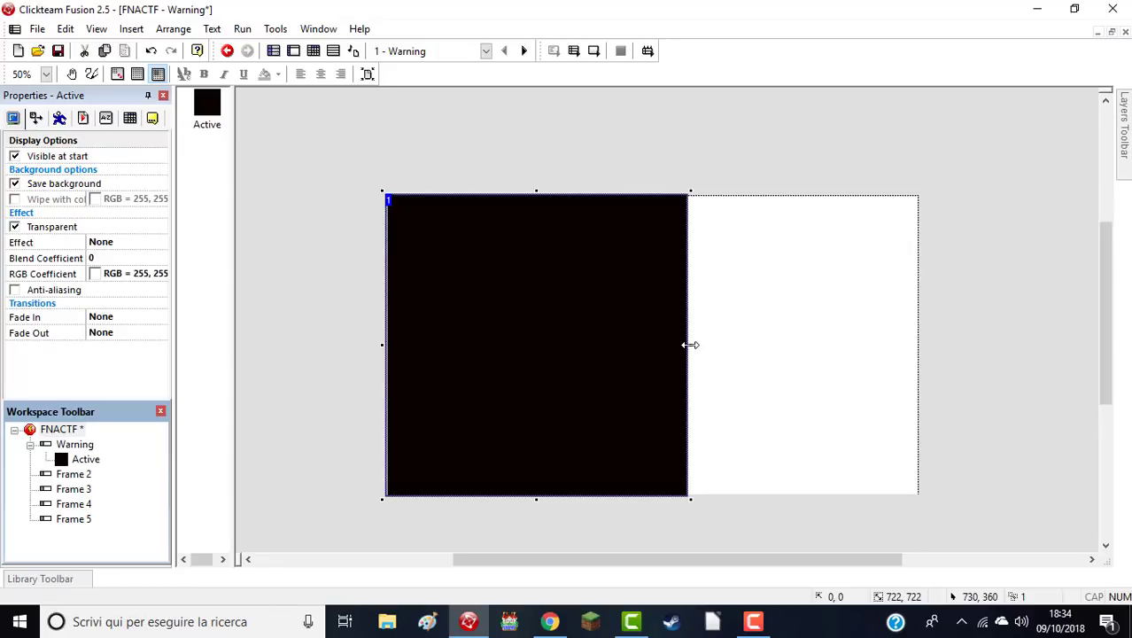
drag(690, 344, 984, 344)
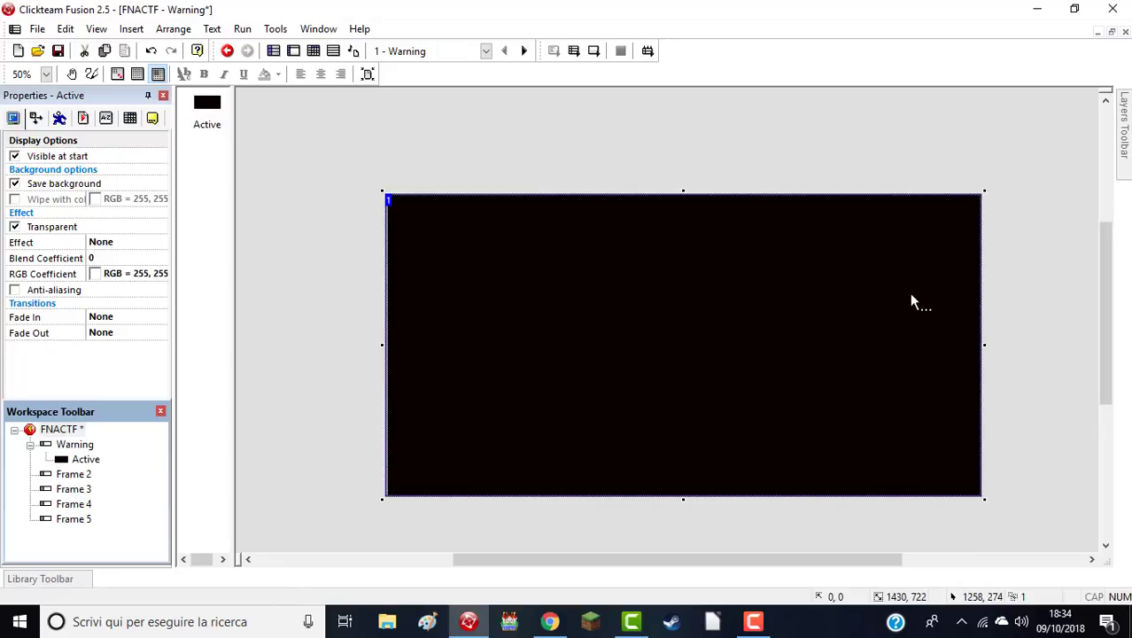
click(783, 175)
click(932, 321)
drag(985, 345, 922, 350)
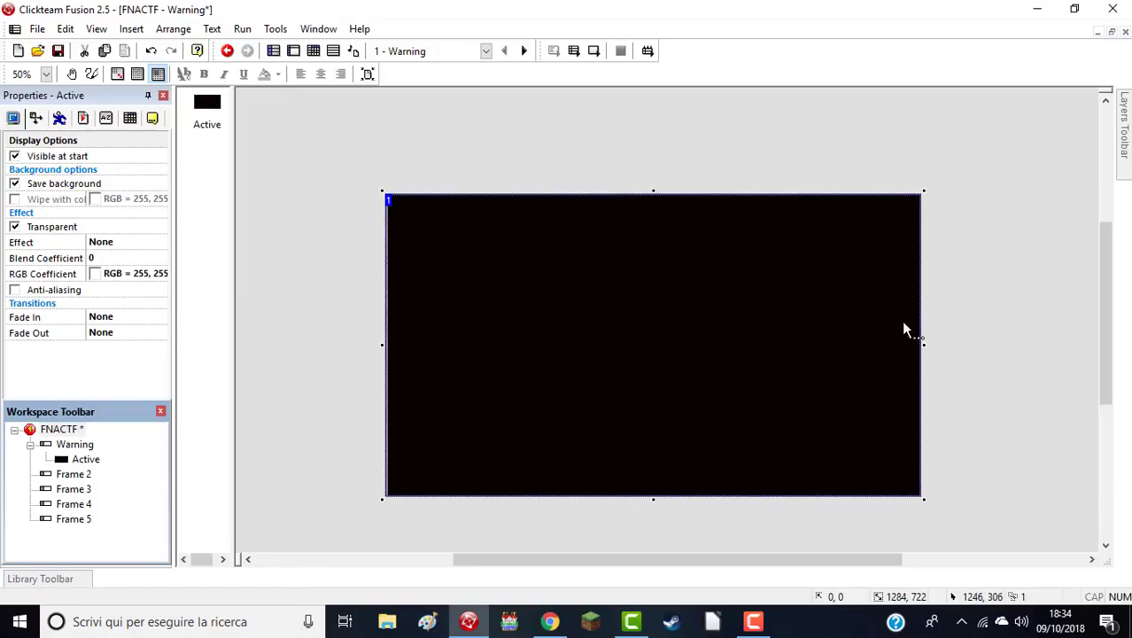
click(1011, 300)
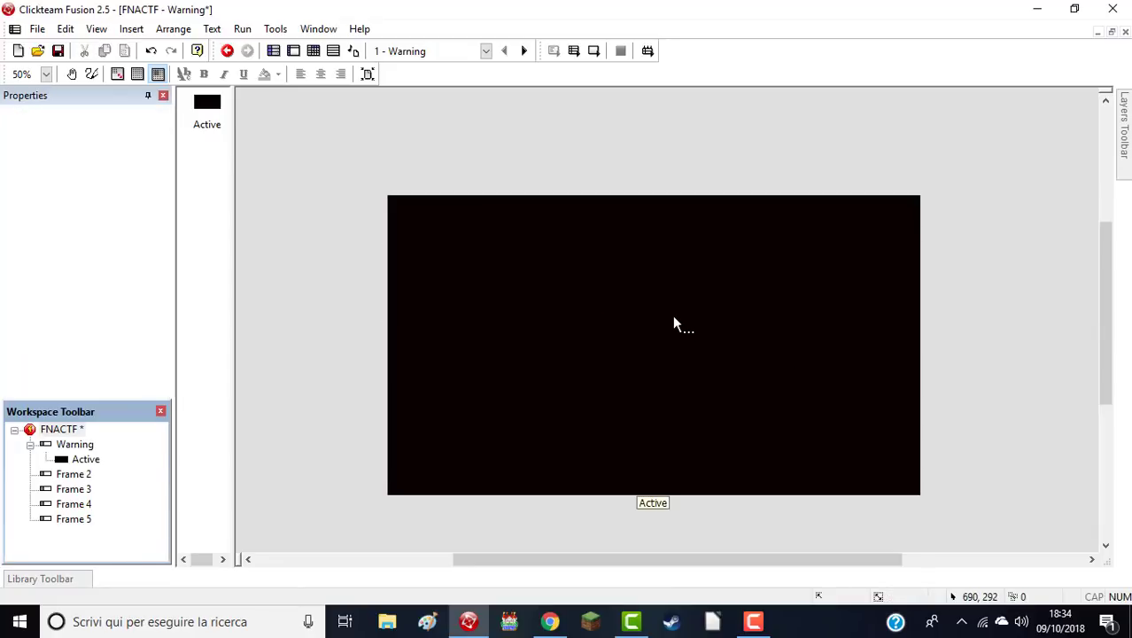
- Switch to Paint and set the blank image's size to 1280 x 720 pixels
scroll(1105, 373, down, 1)
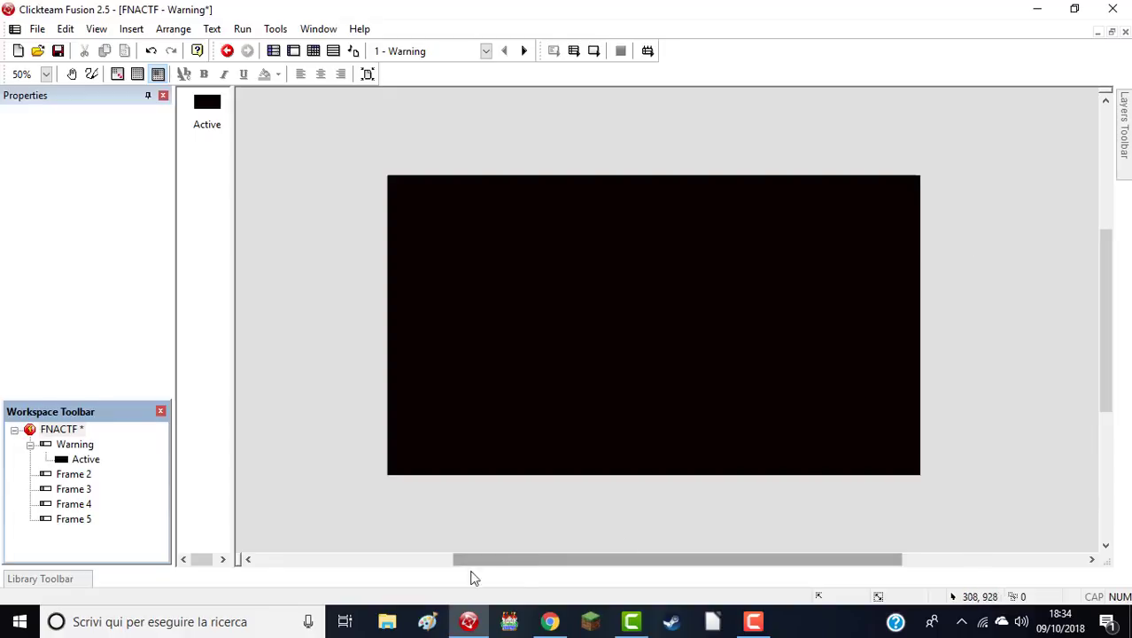
click(427, 621)
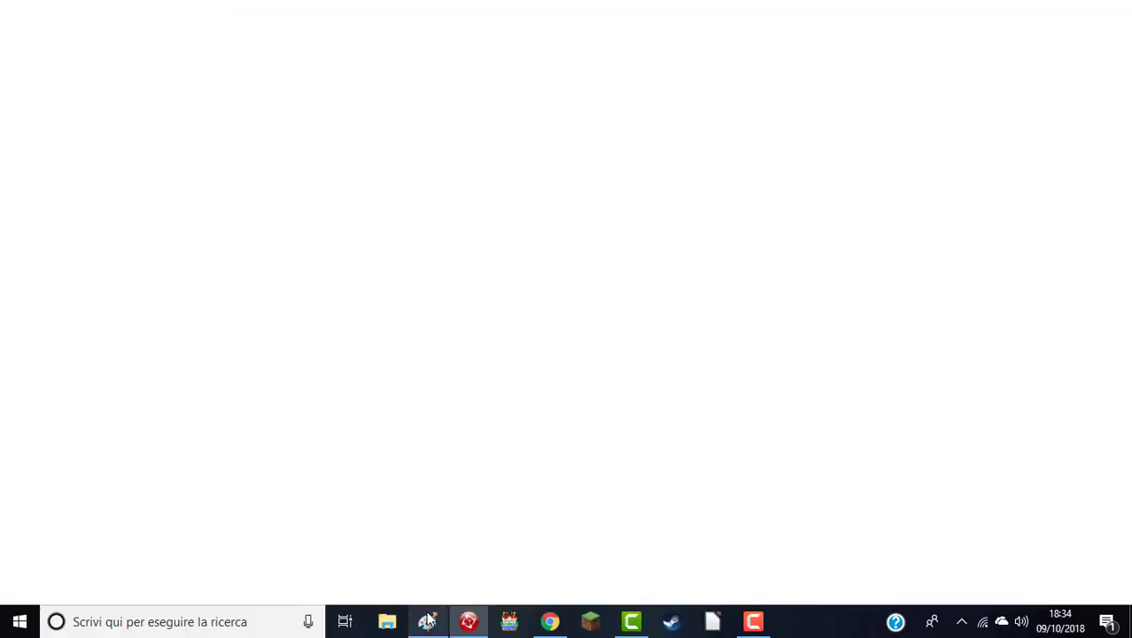
click(23, 28)
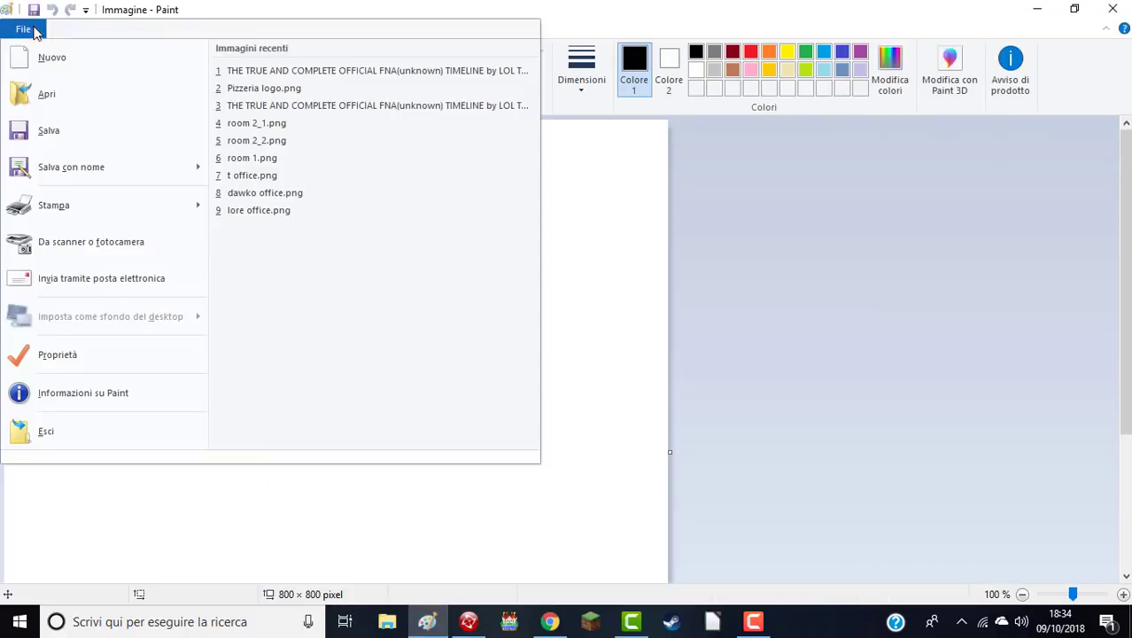
click(81, 361)
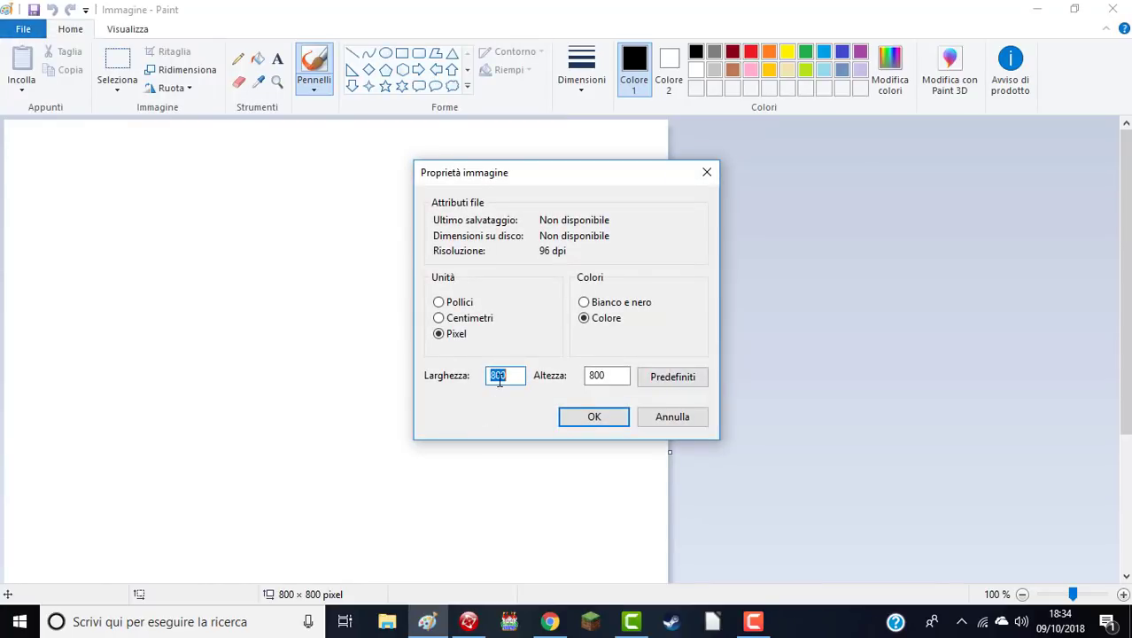
text(1280)
double_click(617, 376)
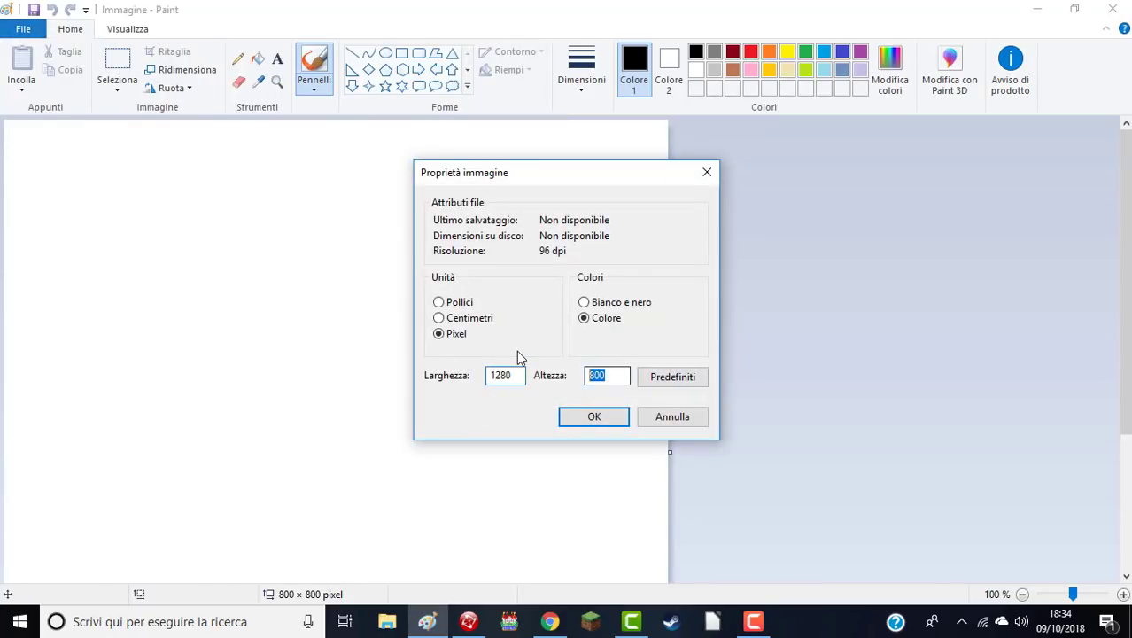
text(720)
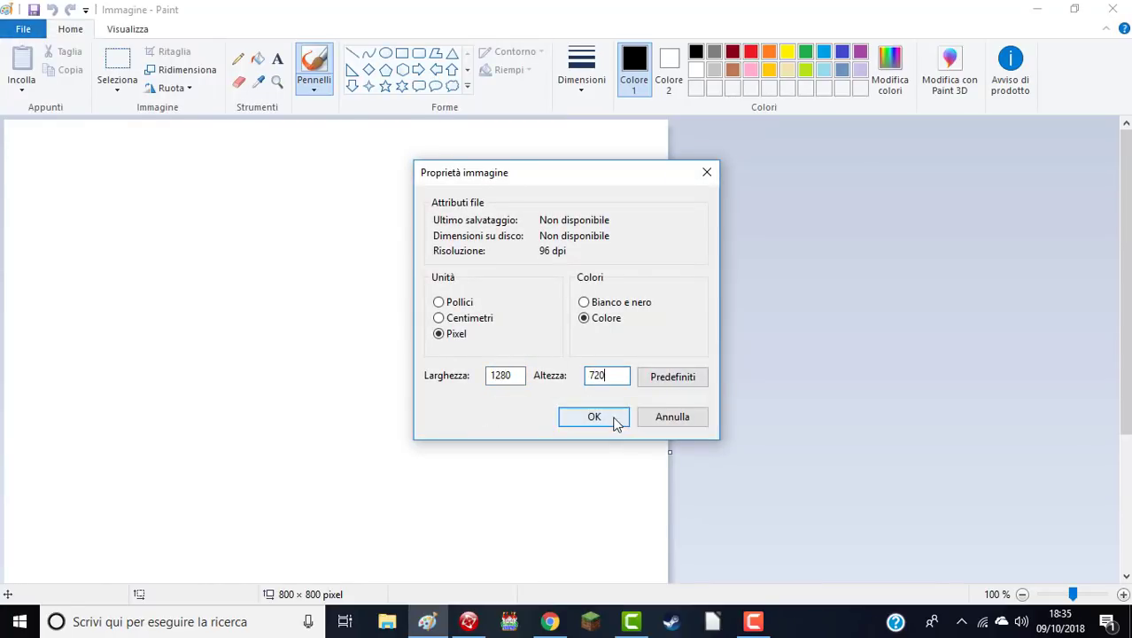
click(612, 418)
- Fill the entire canvas with the palette's purple color
click(277, 81)
right_click(336, 311)
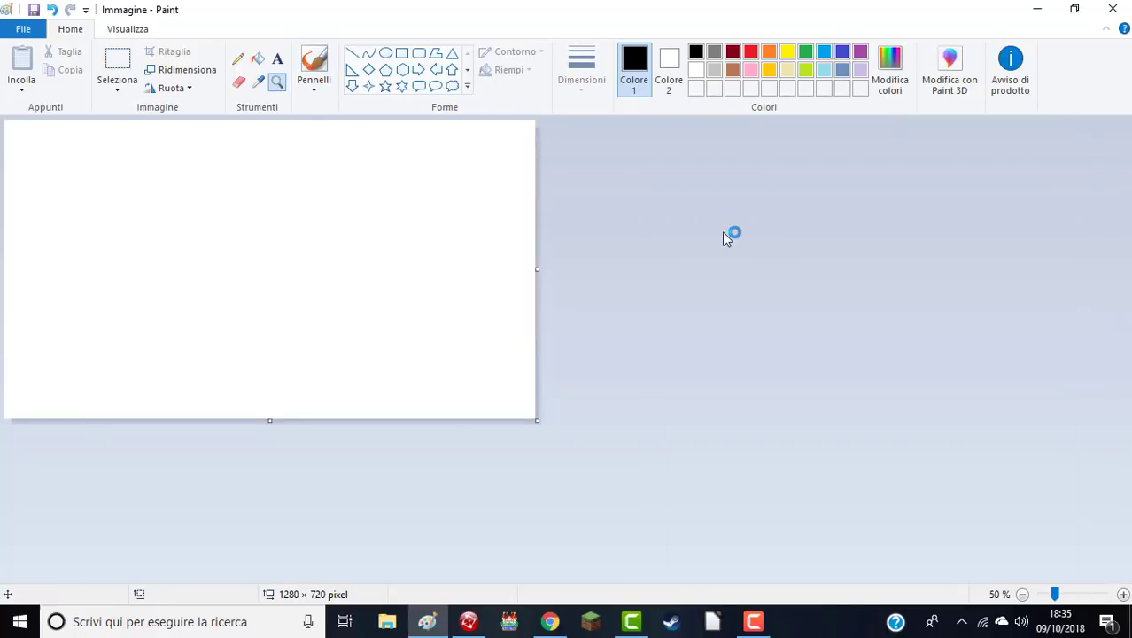
click(860, 52)
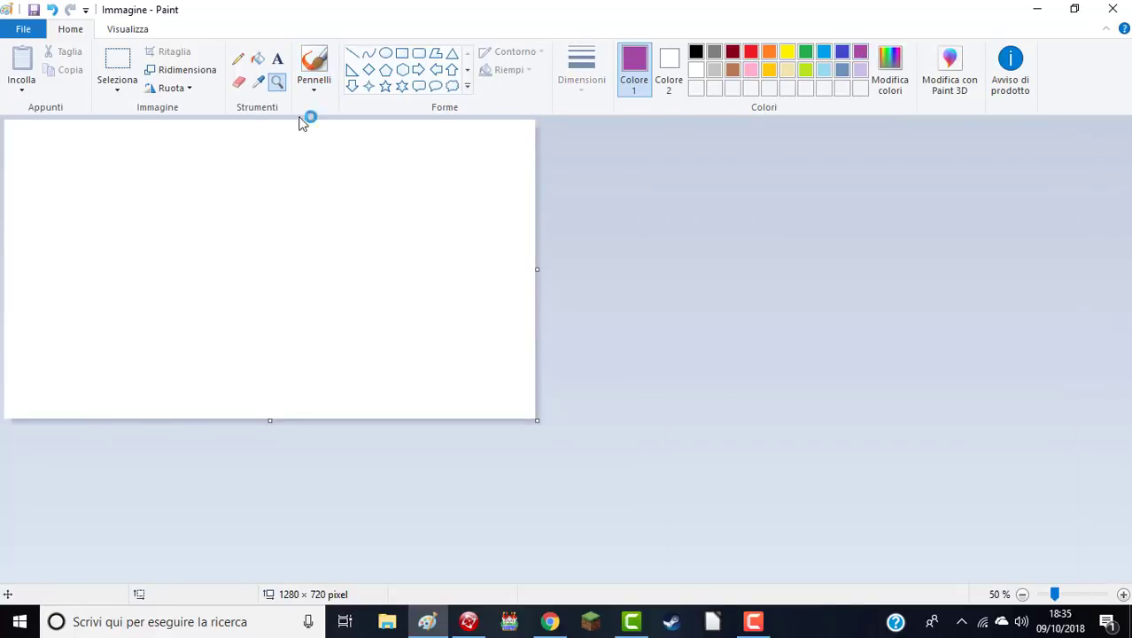
click(258, 59)
click(399, 177)
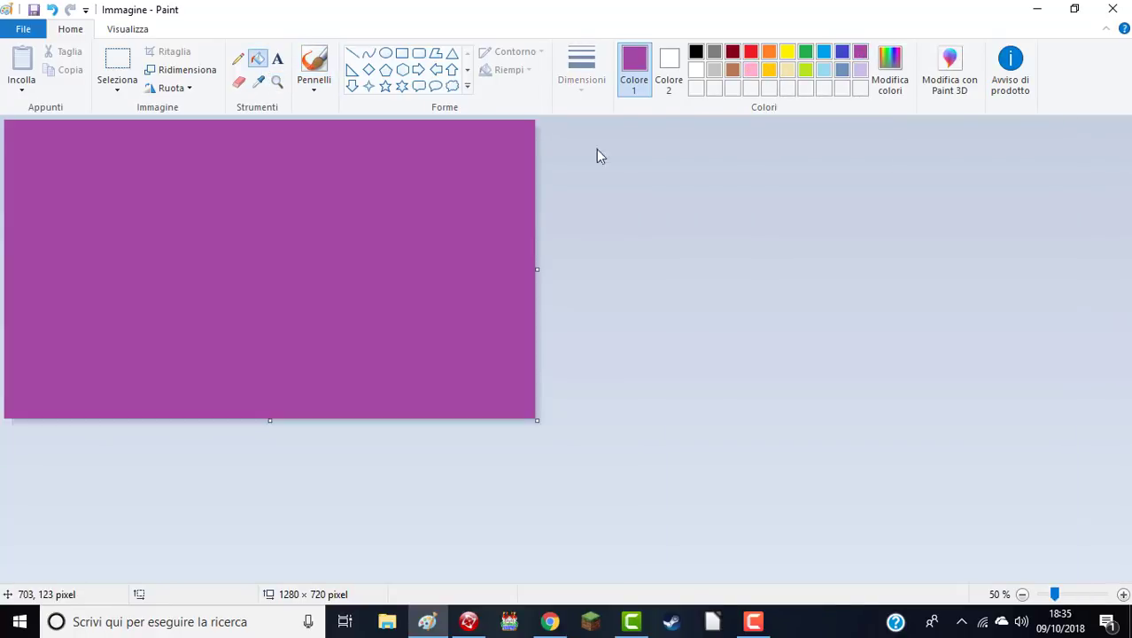
- Add white text reading "WARNING" with "THIS GAME IS NOT A GAME" on a second line across the middle of the purple canvas
click(277, 59)
click(696, 69)
click(133, 200)
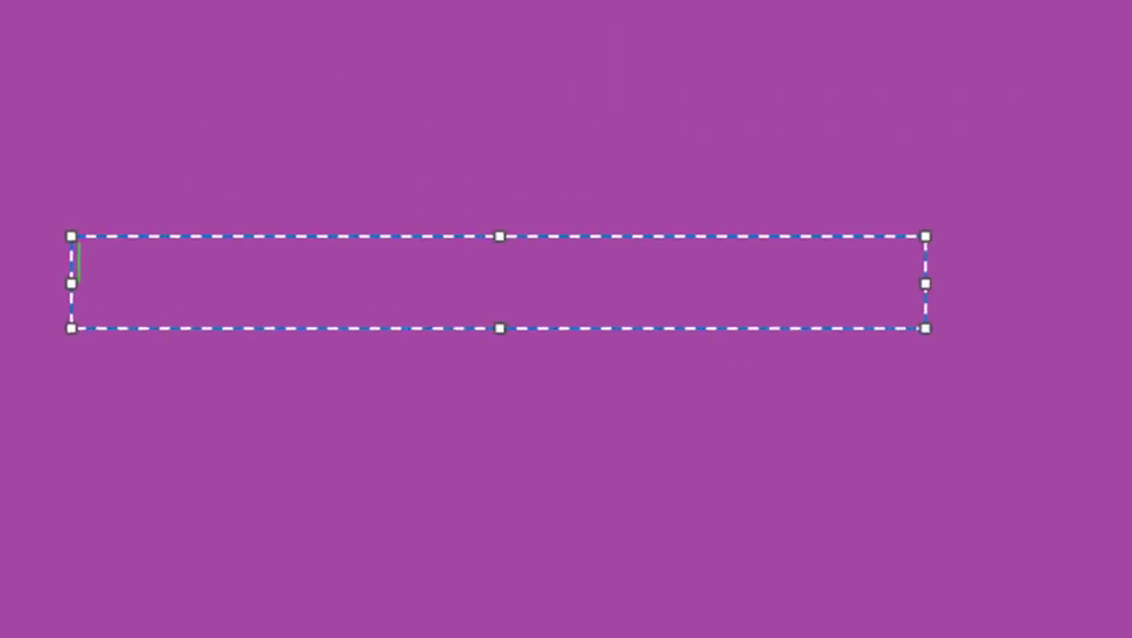
text(WA)
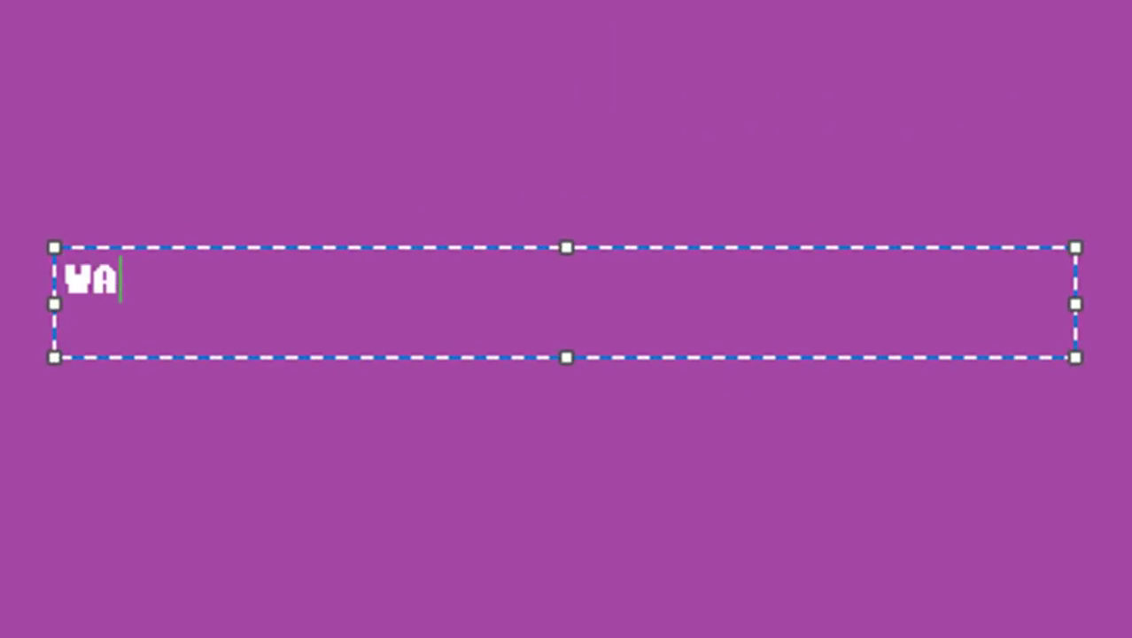
text(RNING)
key(Return)
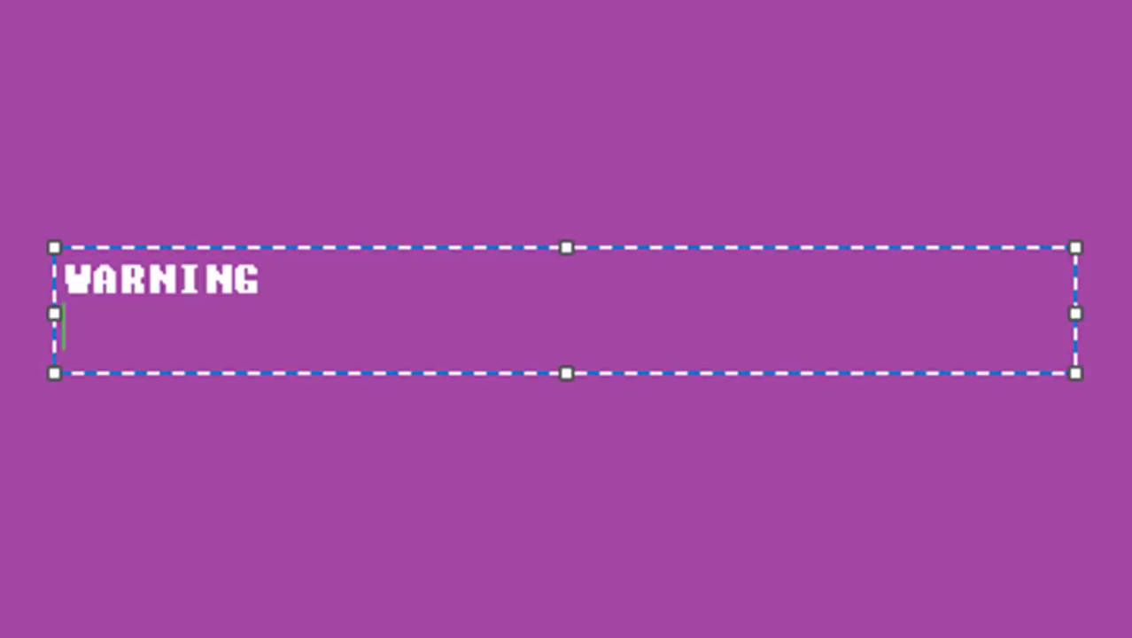
text(THIS G)
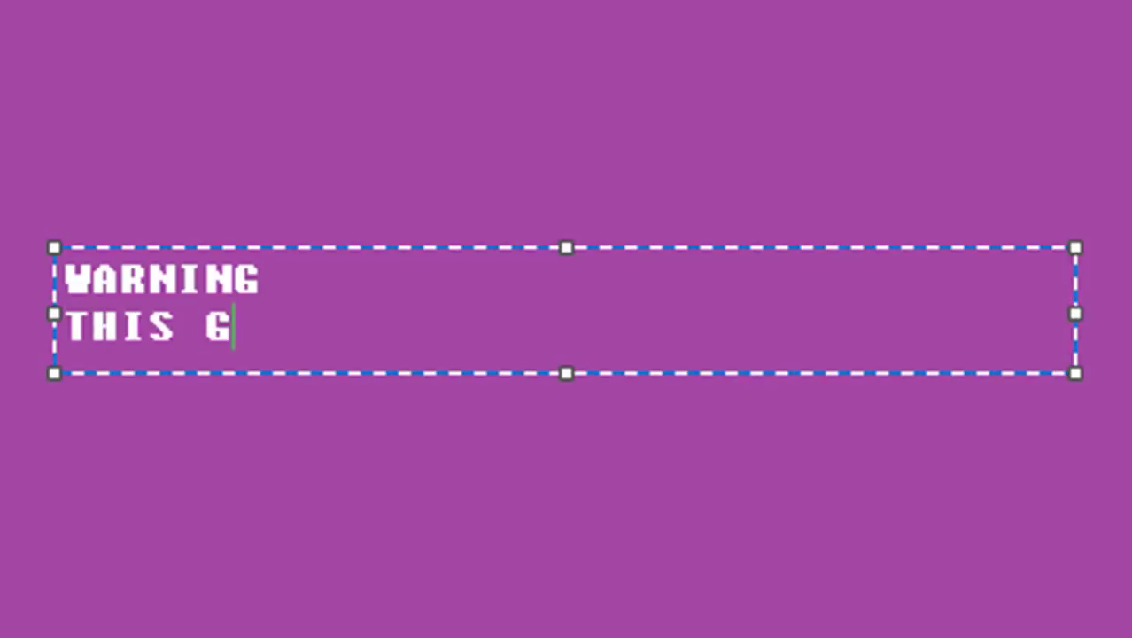
text(AME IS )
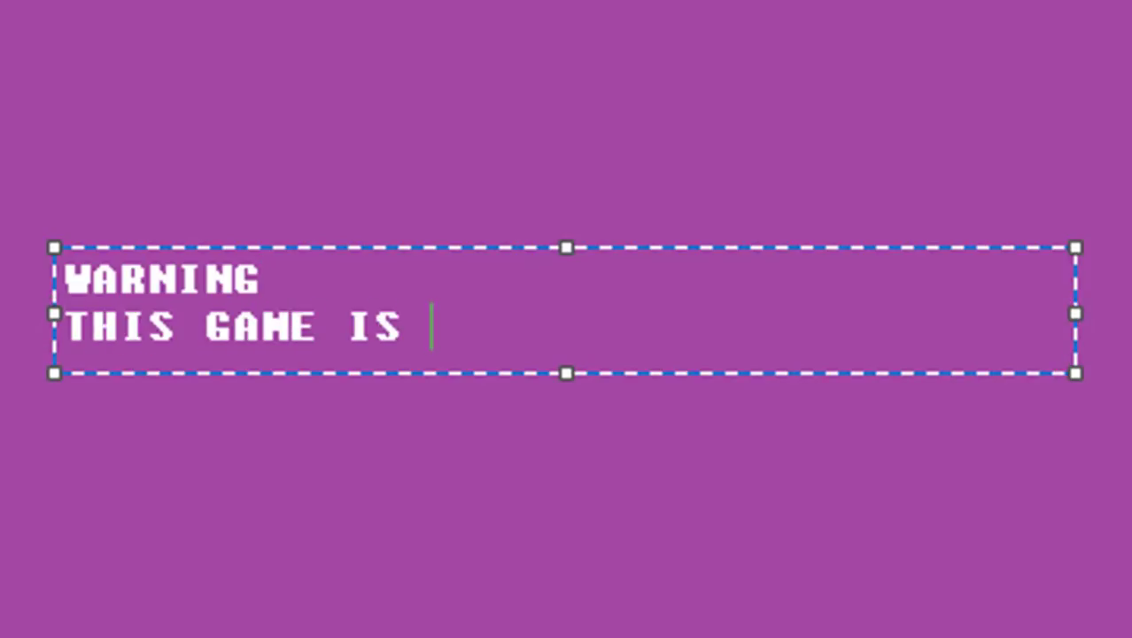
text(NOT A GAME)
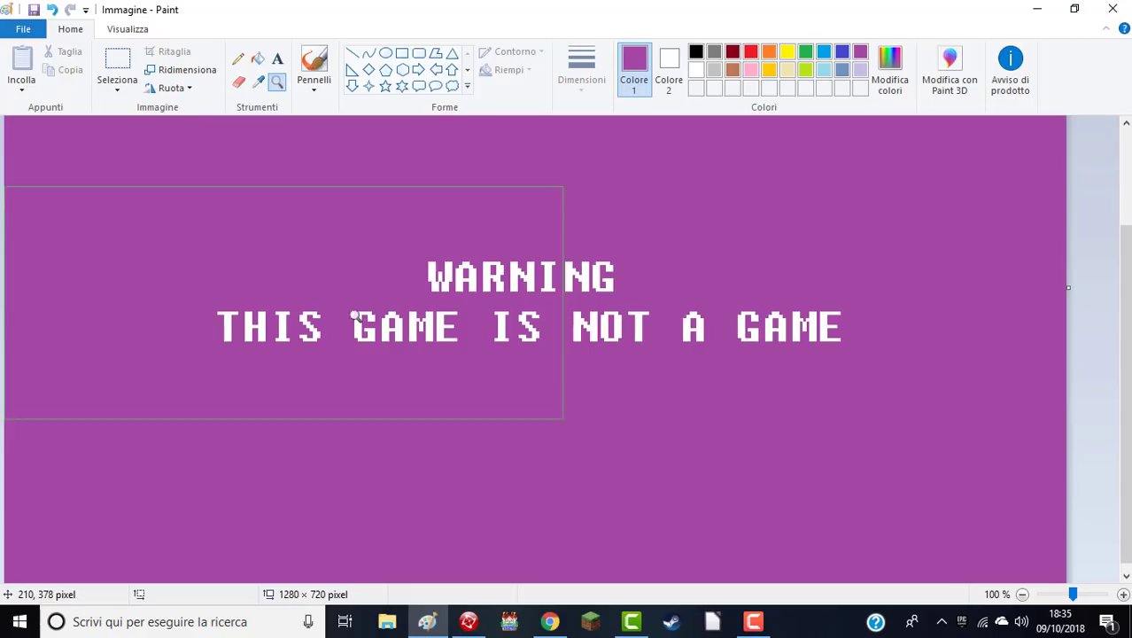
- Save the purple warning picture and switch back to Clickteam Fusion
scroll(430, 323, up, 3)
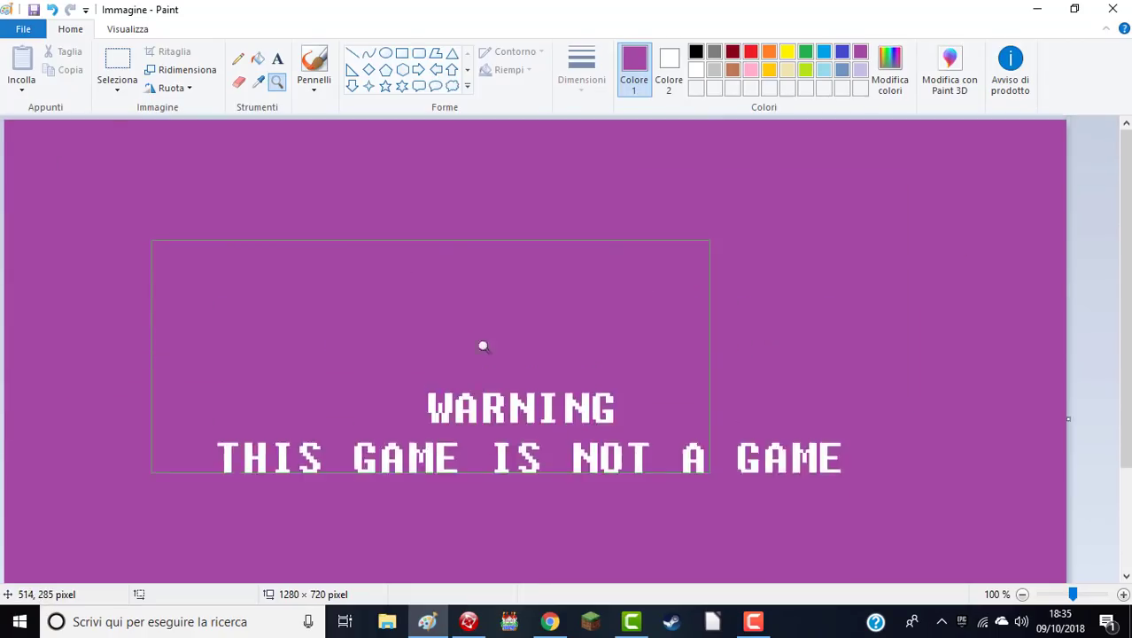
right_click(451, 337)
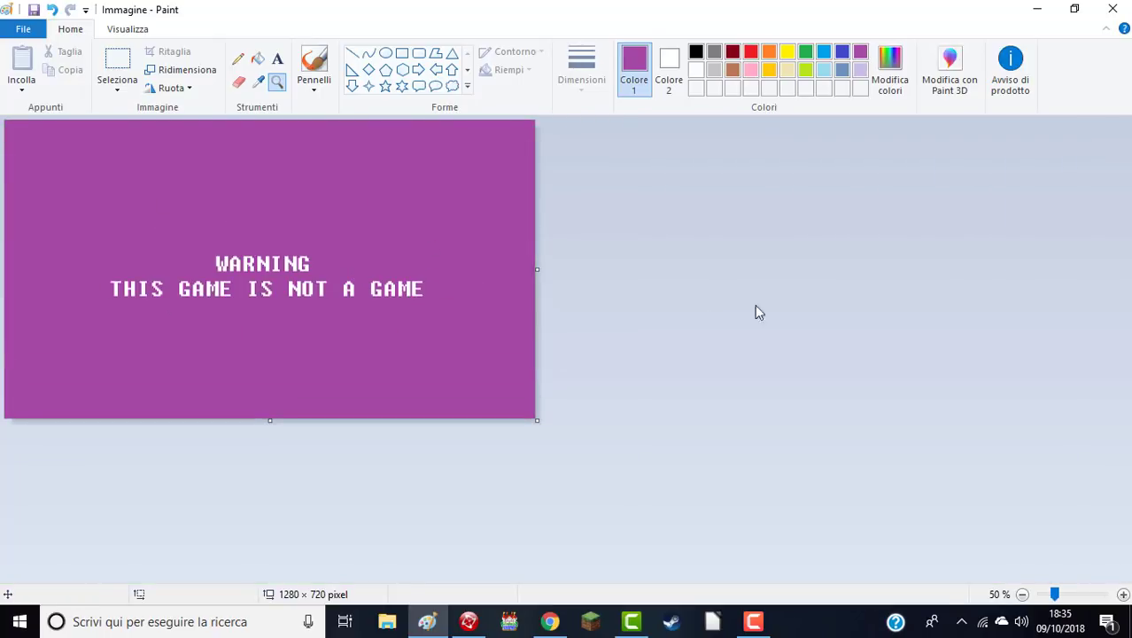
click(41, 32)
key(alt+Tab)
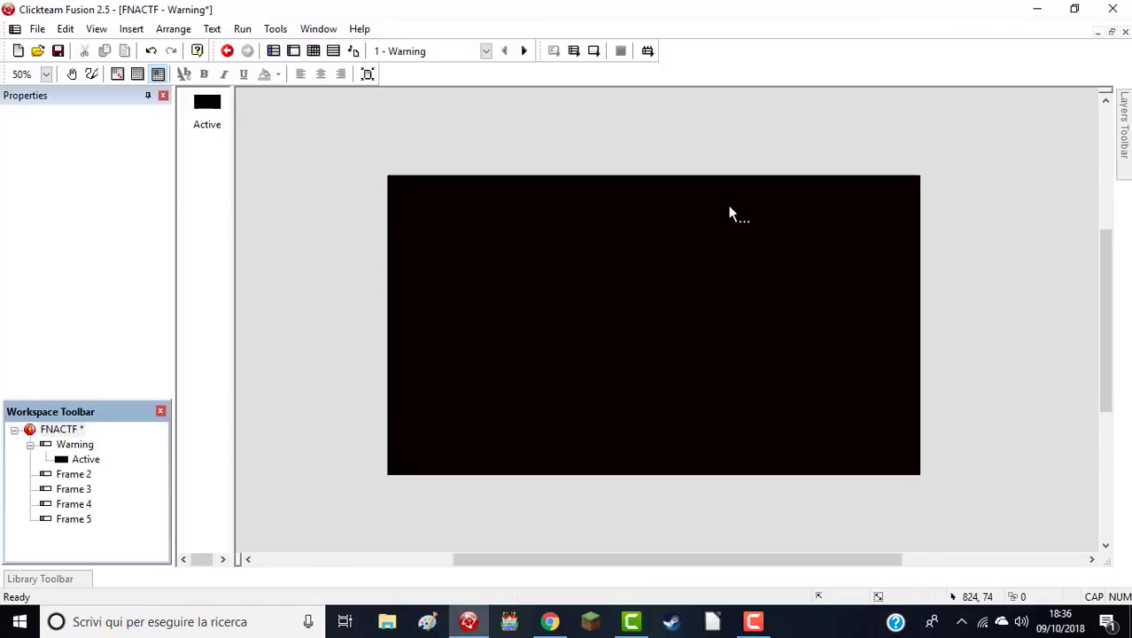
- Insert a second Active object just above the Warning frame and open its image for editing
right_click(635, 157)
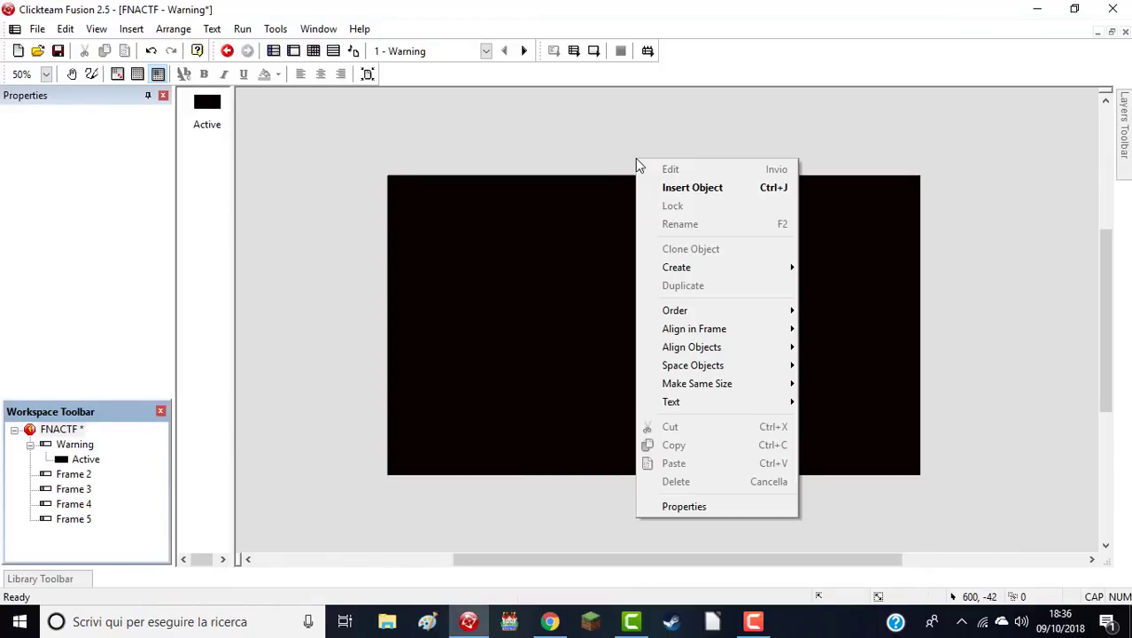
click(673, 187)
click(742, 175)
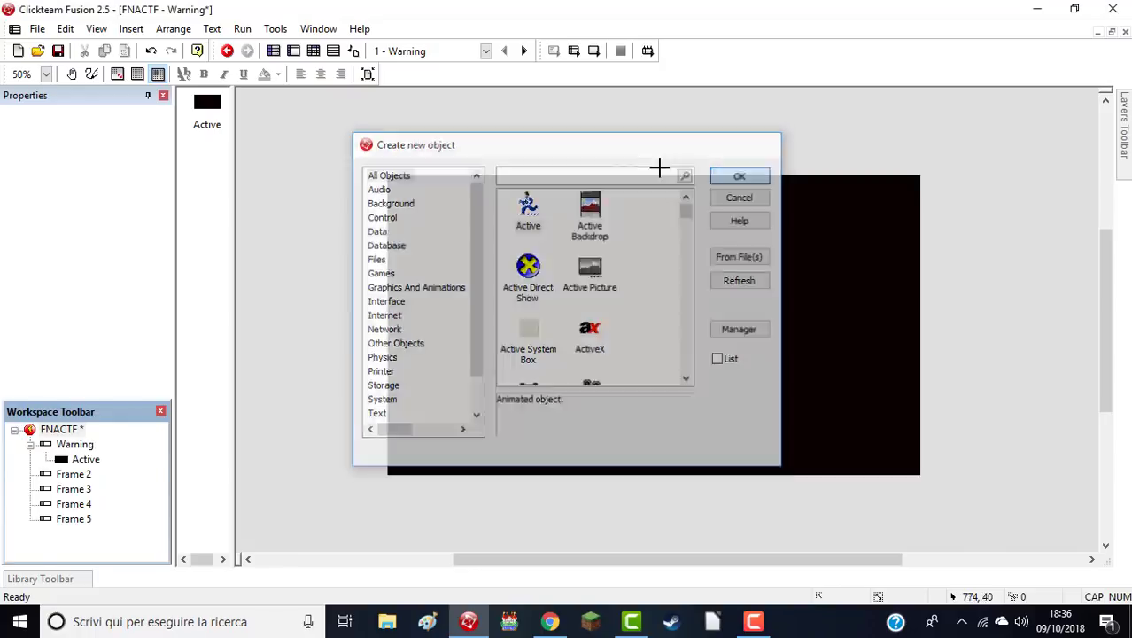
click(639, 149)
double_click(640, 148)
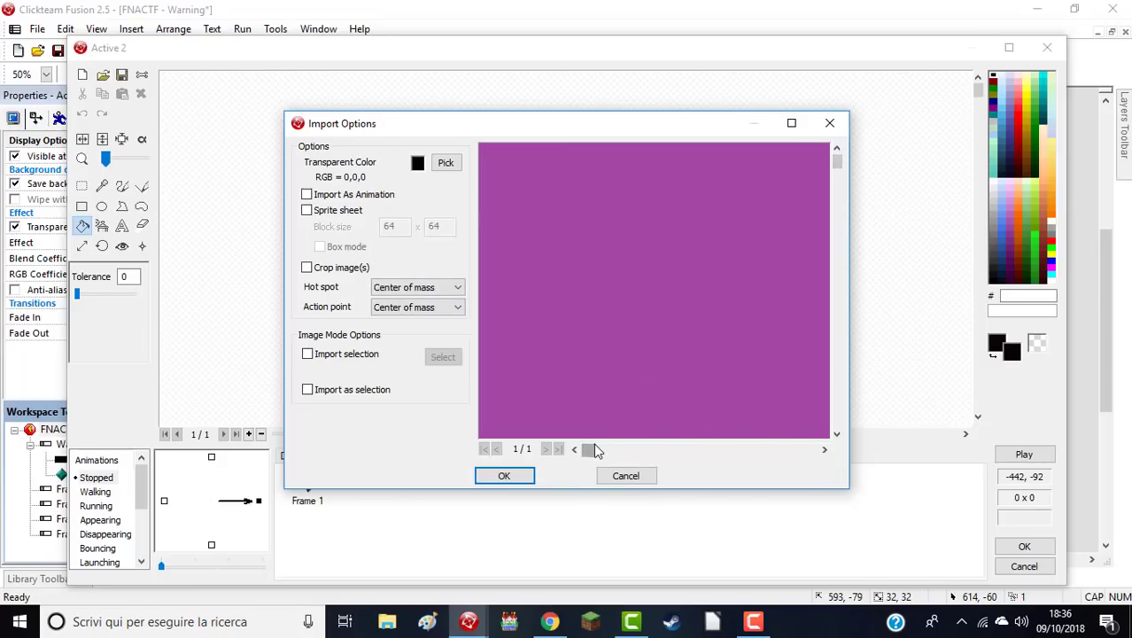
- Import the warning picture into the new Active object, picking its purple background as the transparent color
drag(592, 449, 695, 449)
mouse_move(838, 161)
mouse_down()
mouse_move(830, 292)
mouse_move(833, 160)
mouse_up()
drag(684, 452, 581, 450)
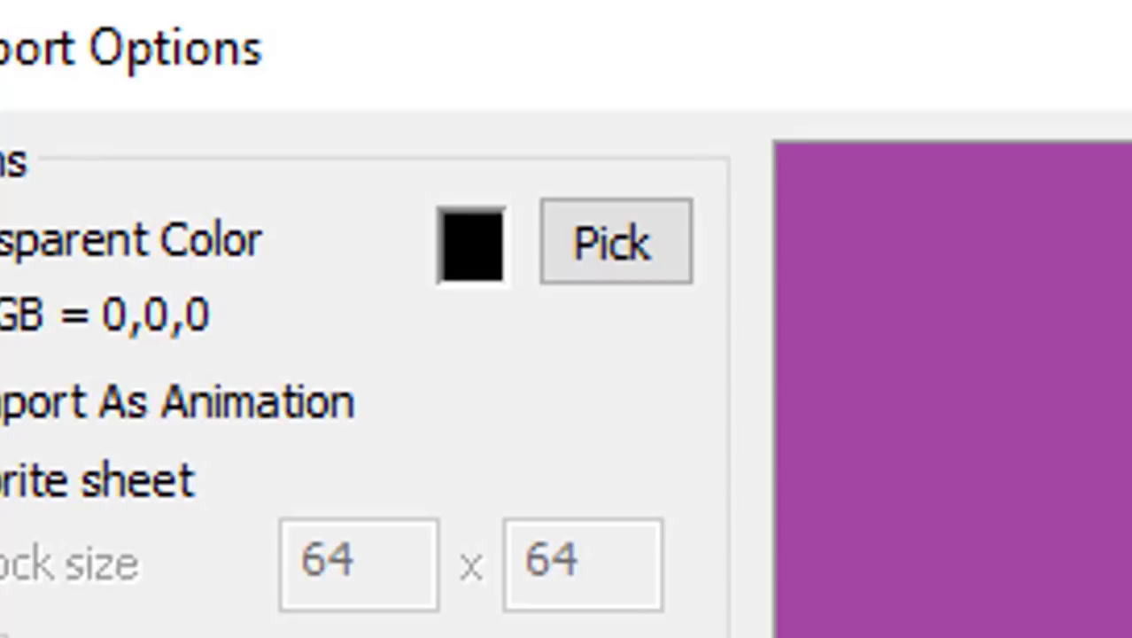
click(474, 253)
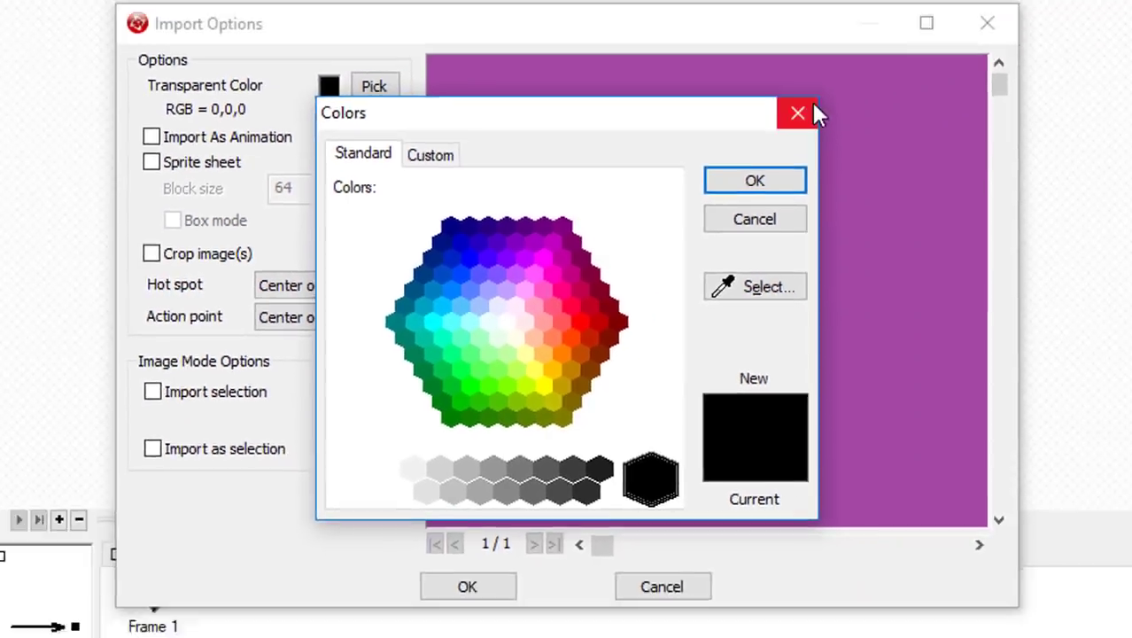
click(909, 27)
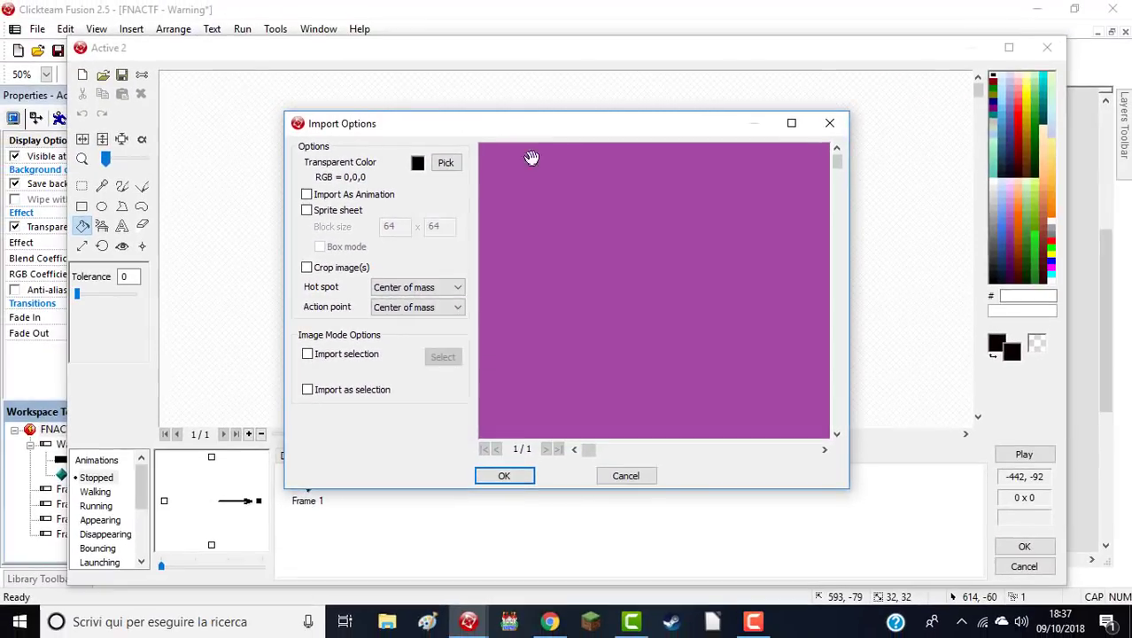
click(446, 162)
click(630, 227)
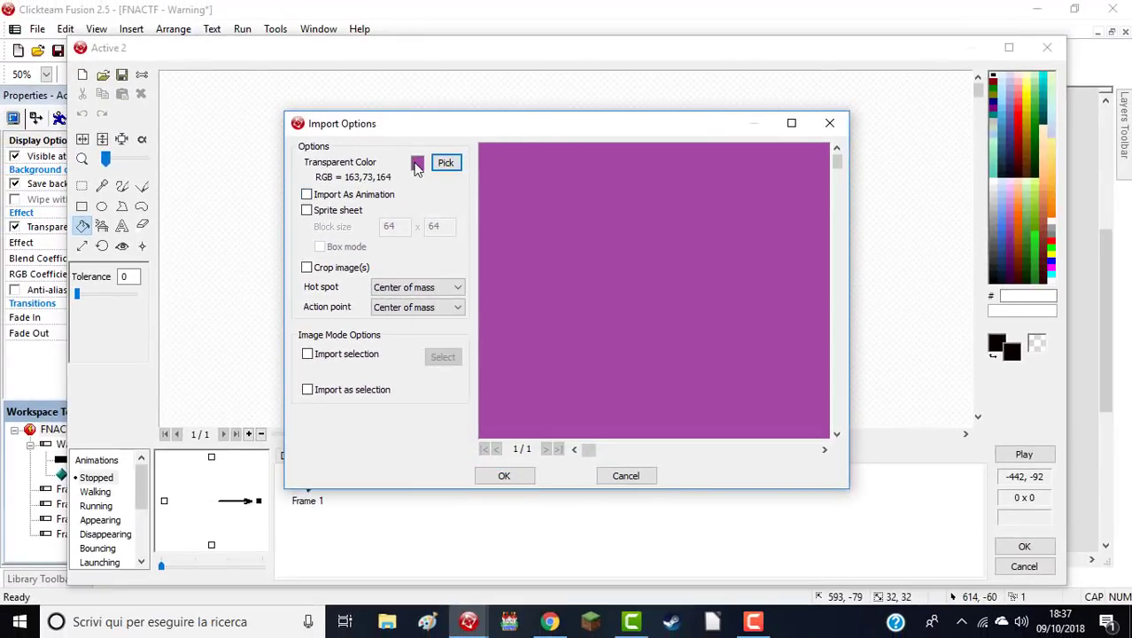
click(501, 479)
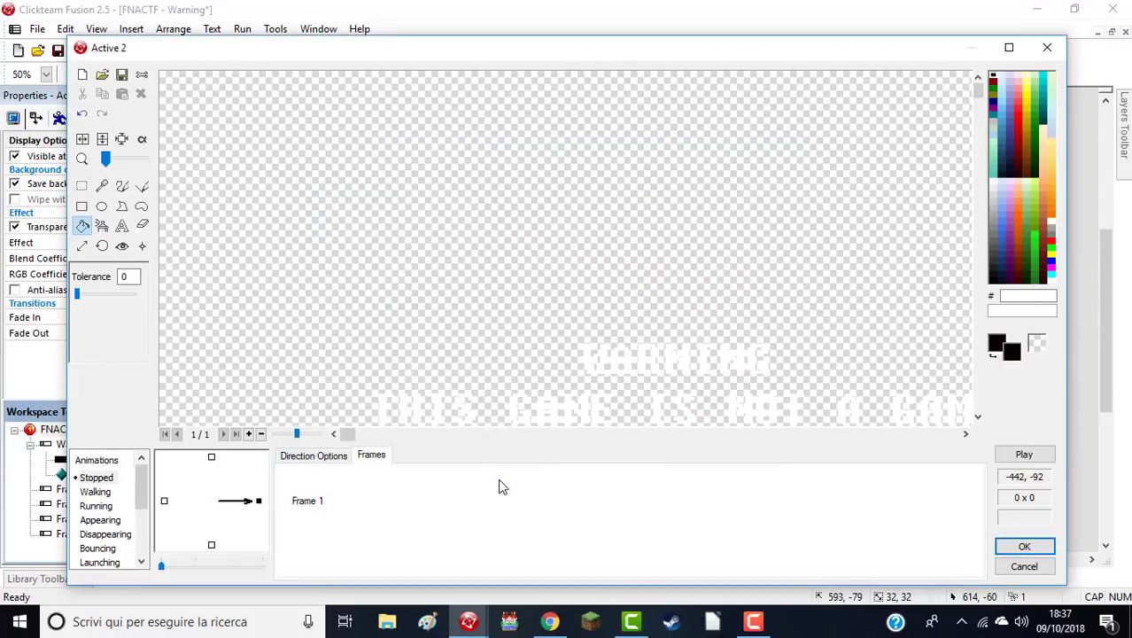
- Check the imported warning text on its transparent background and accept the edited image
scroll(678, 290, right, 10)
ctrl+scroll(678, 291, down, 2)
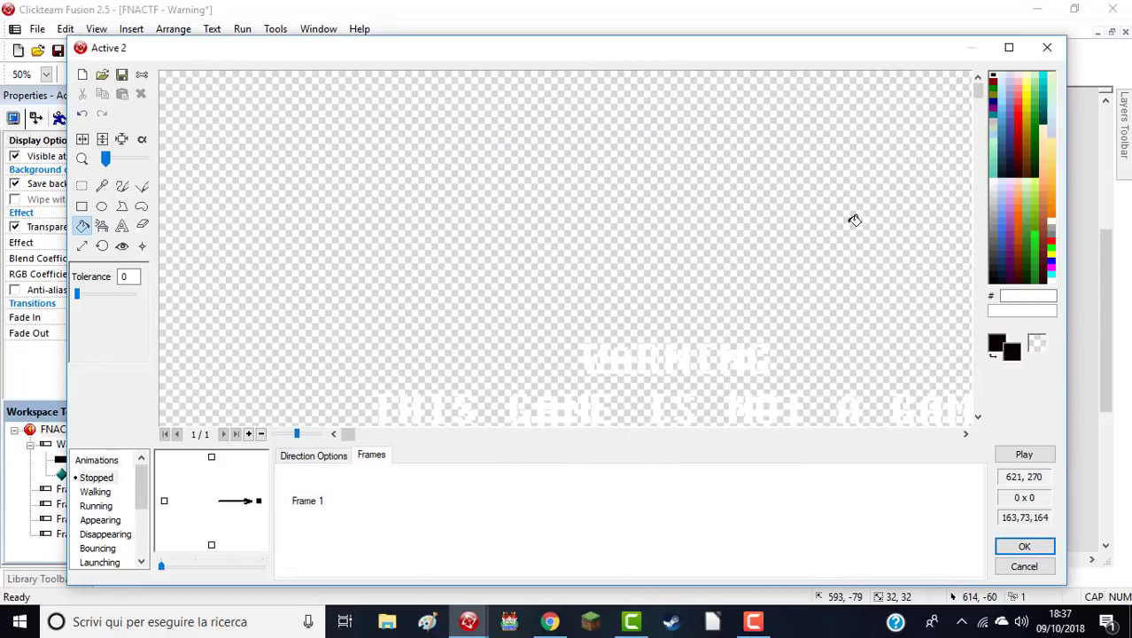
drag(977, 93, 977, 173)
scroll(677, 279, down, 2)
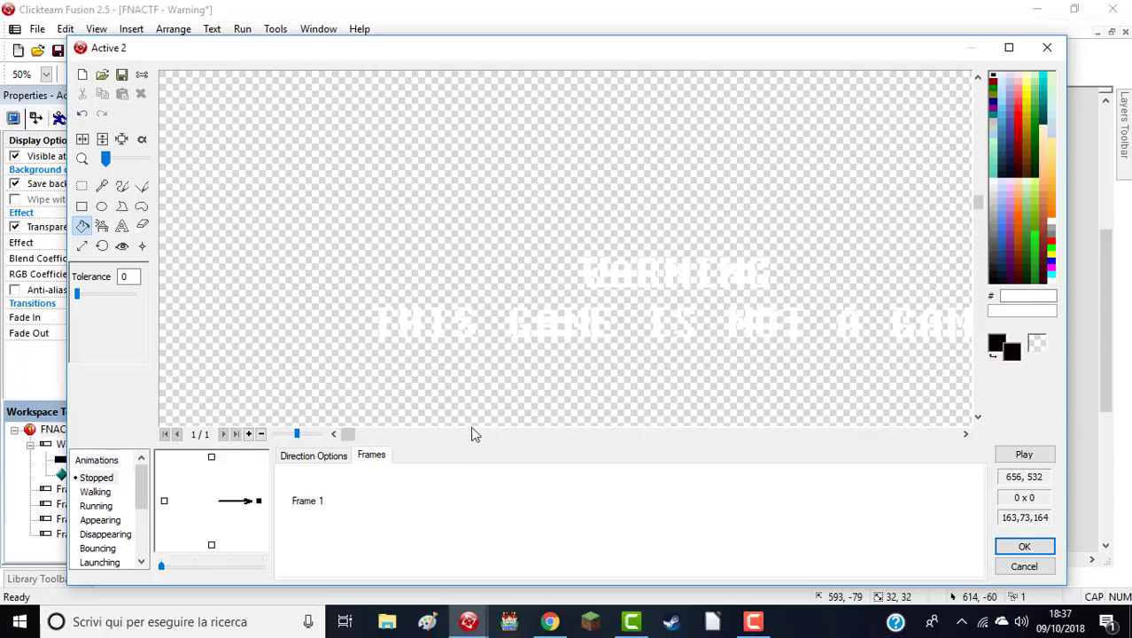
drag(348, 434, 312, 435)
drag(975, 206, 981, 254)
drag(346, 434, 543, 433)
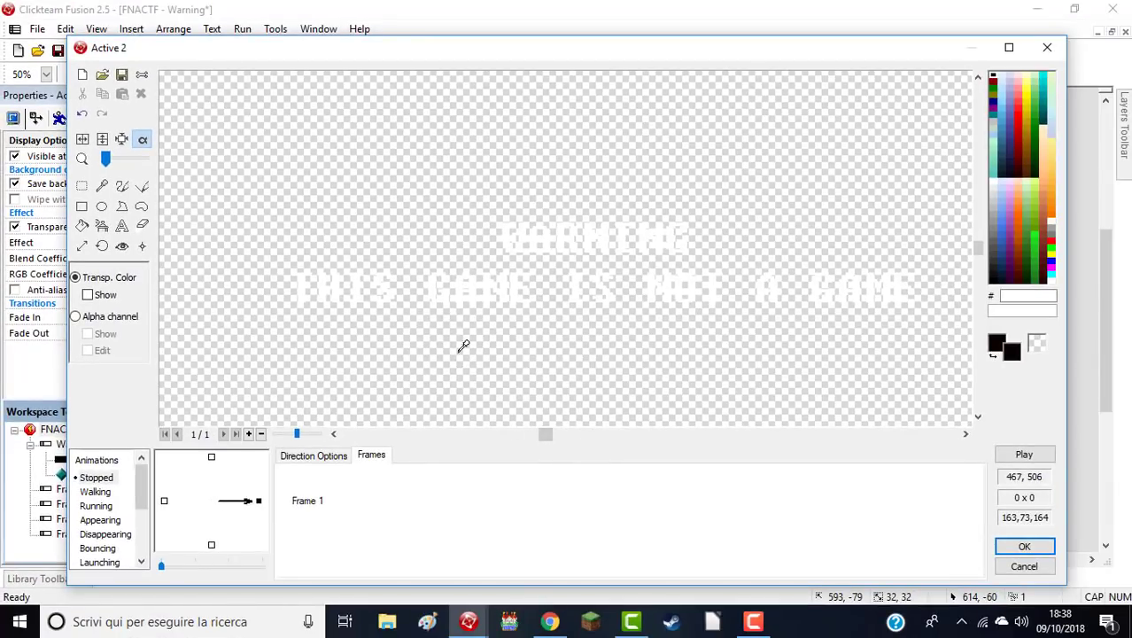
click(1025, 546)
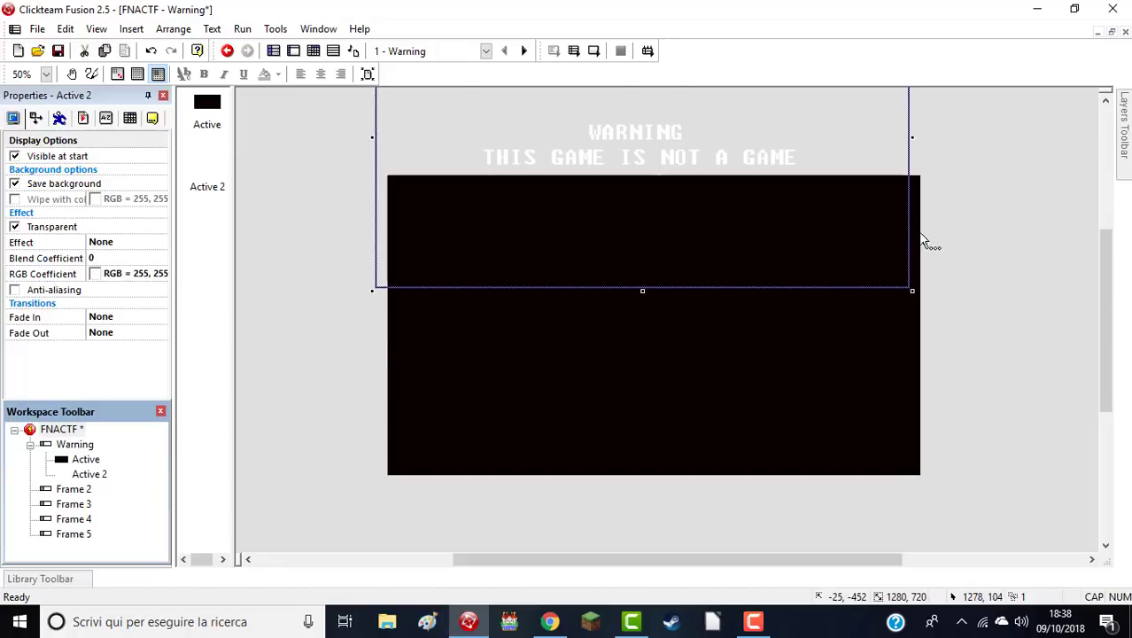
- Move the warning text object onto the black background at 0, 0 in the Warning frame and deselect it
scroll(944, 227, up, 4)
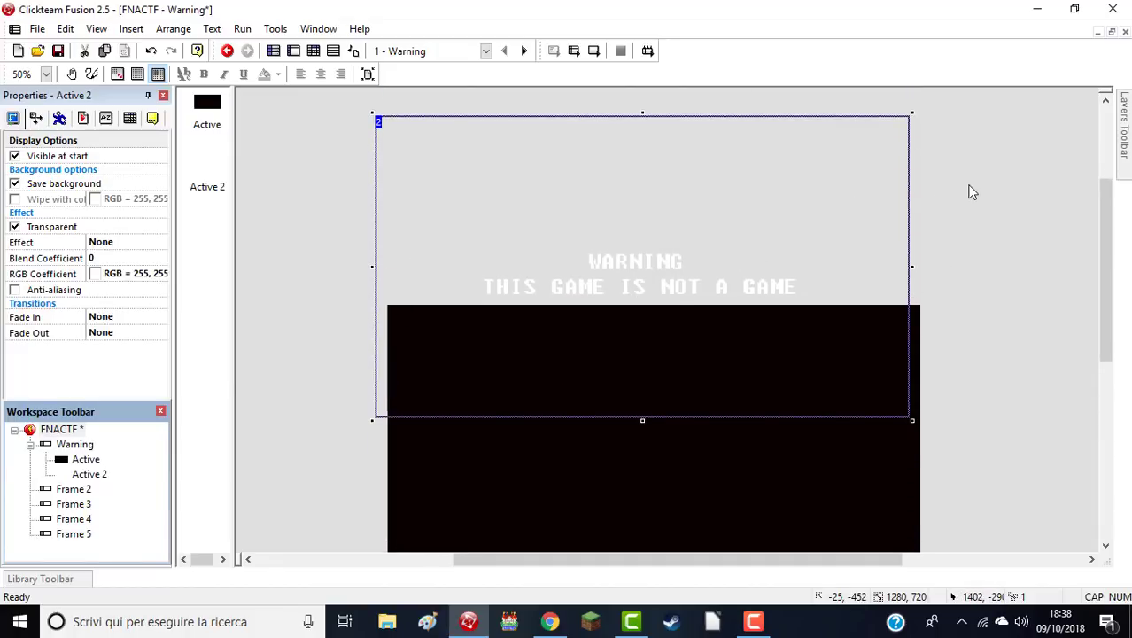
click(741, 211)
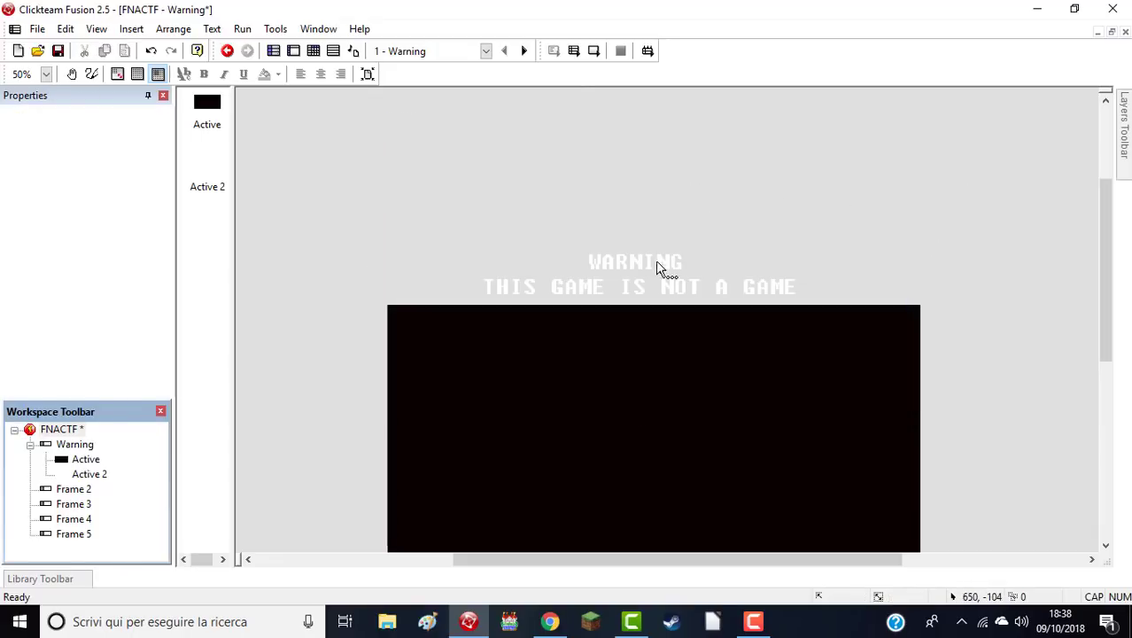
drag(660, 264, 685, 261)
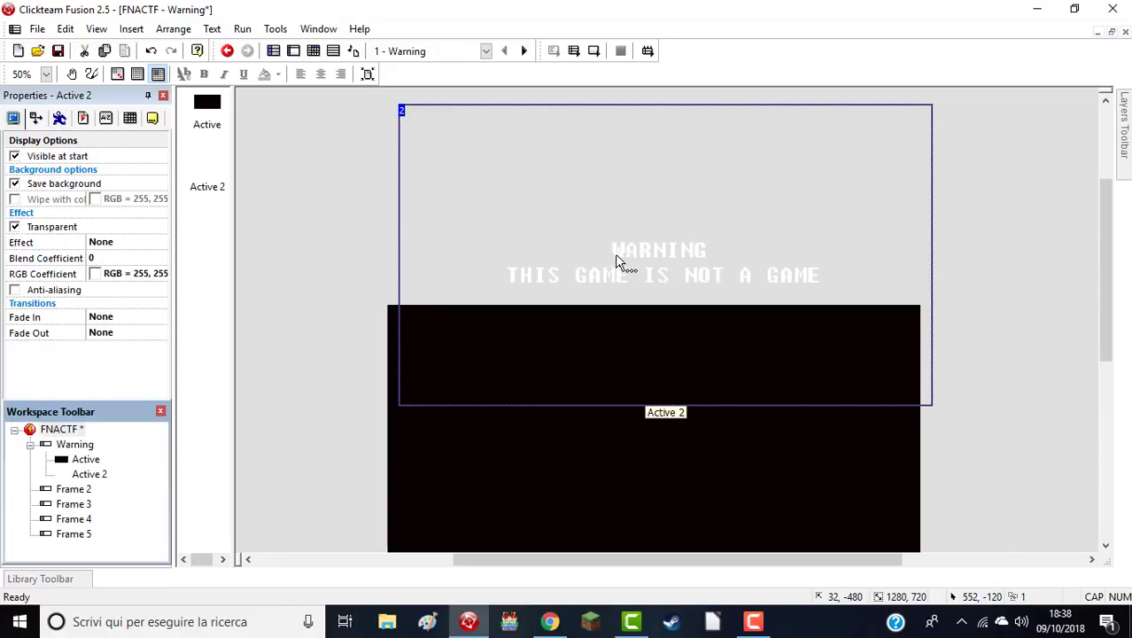
drag(618, 255, 603, 449)
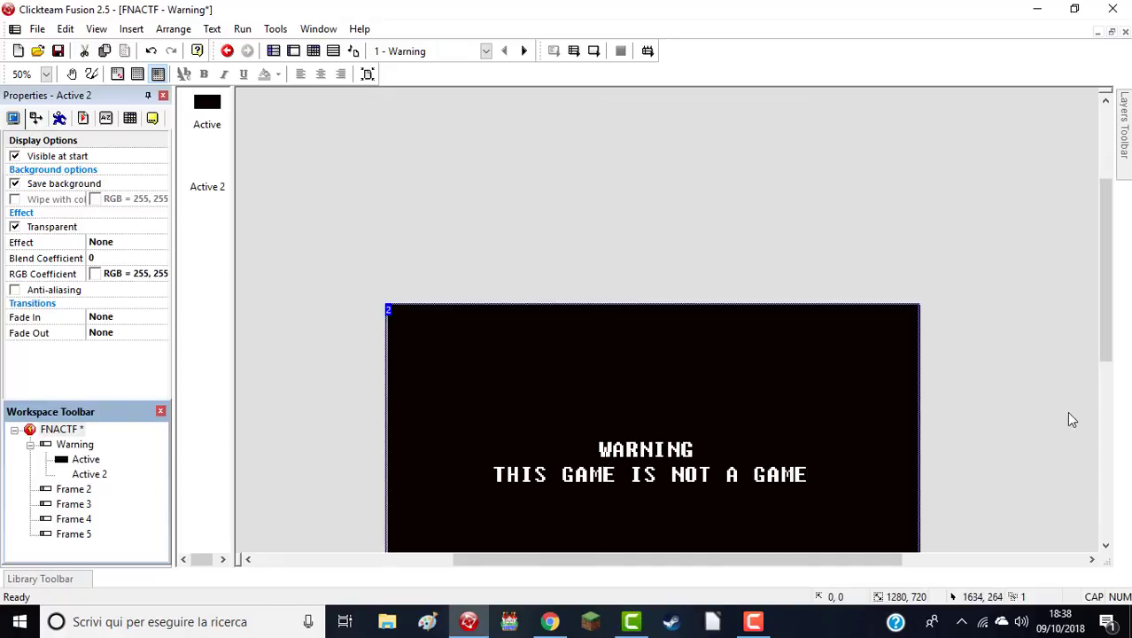
scroll(1067, 411, down, 2)
click(1027, 393)
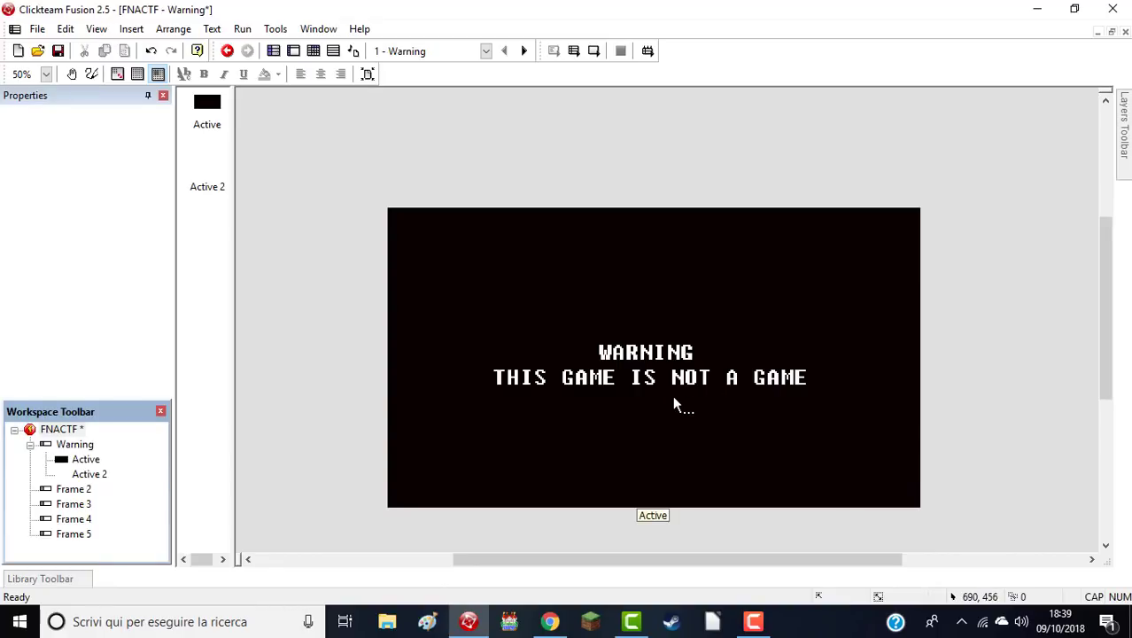
- Move the warning text object up and partly off the black background, to 192, -160
click(602, 355)
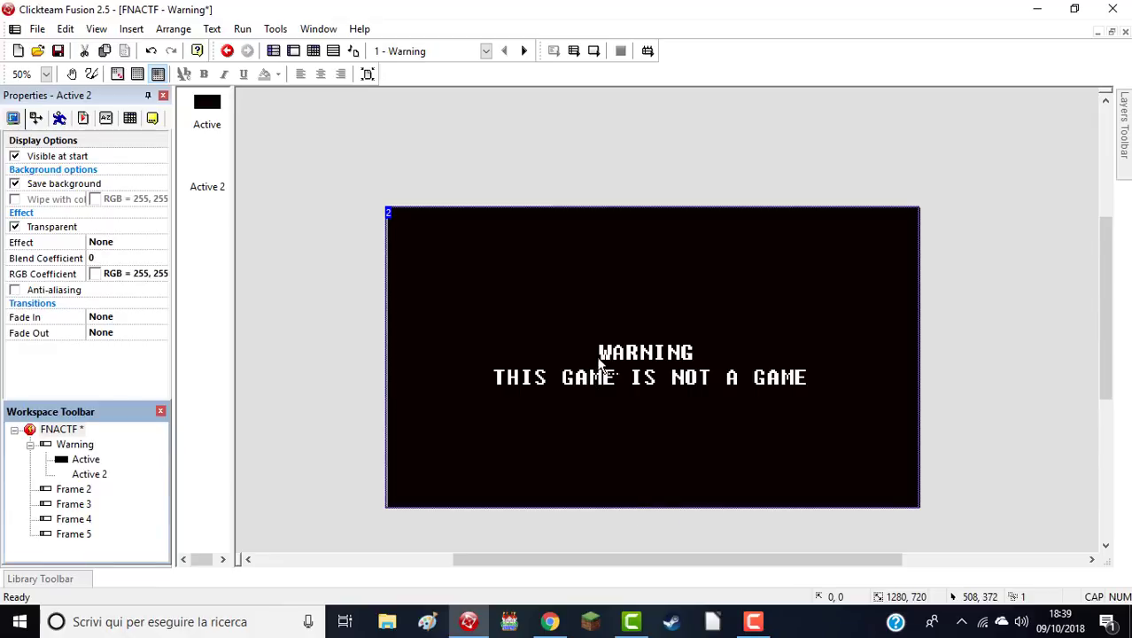
scroll(1032, 441, down, 1)
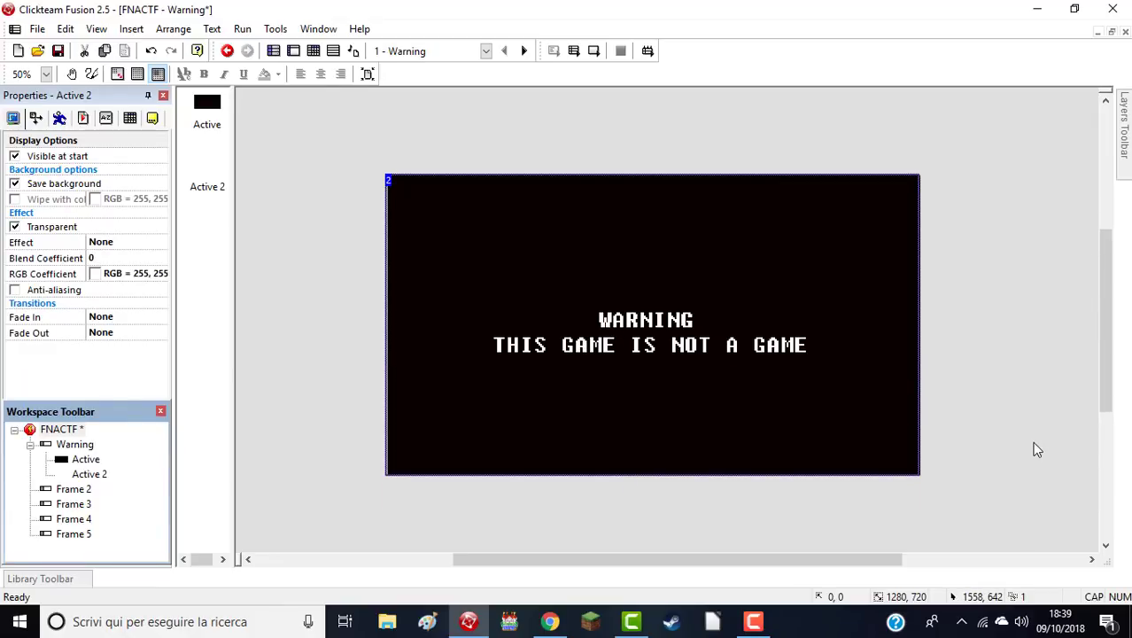
click(1032, 441)
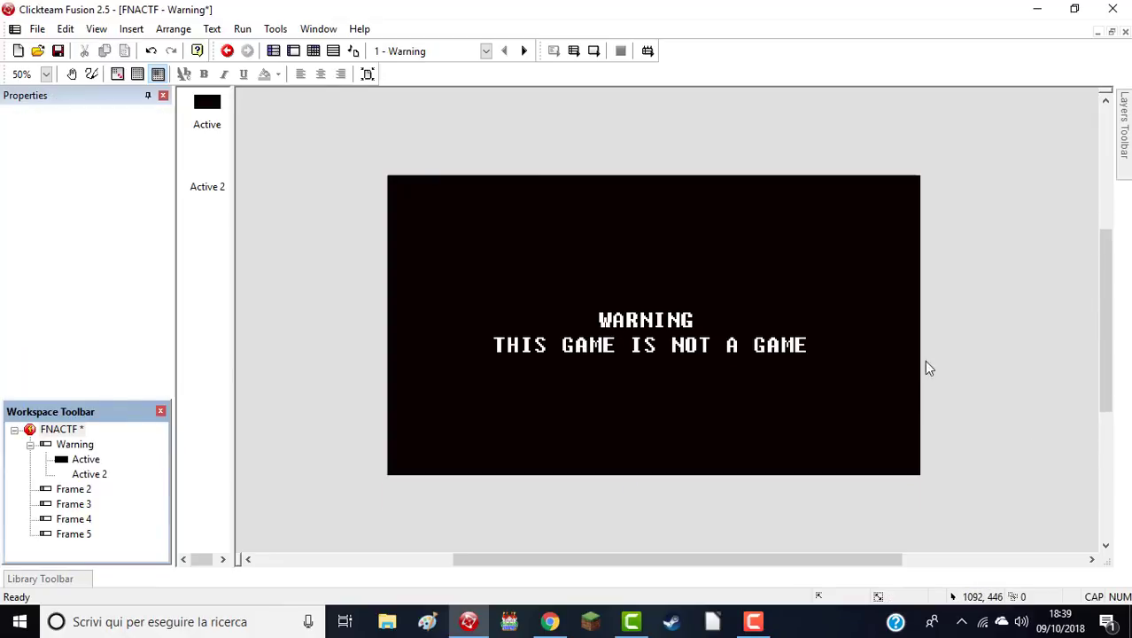
click(600, 322)
drag(730, 243, 808, 175)
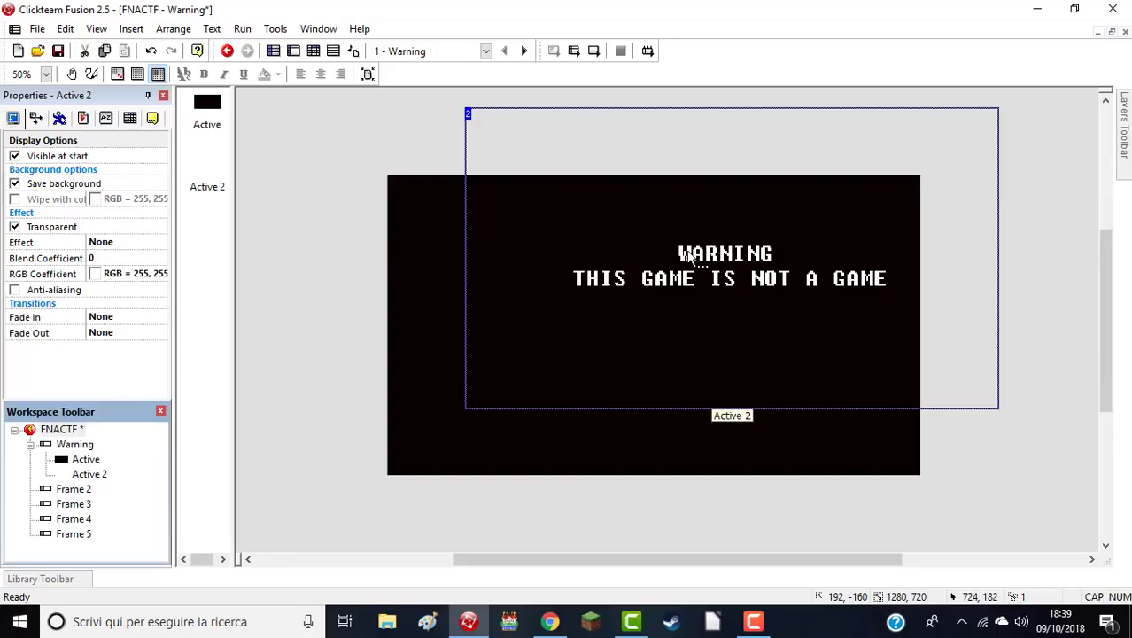
drag(695, 256, 621, 326)
key(Escape)
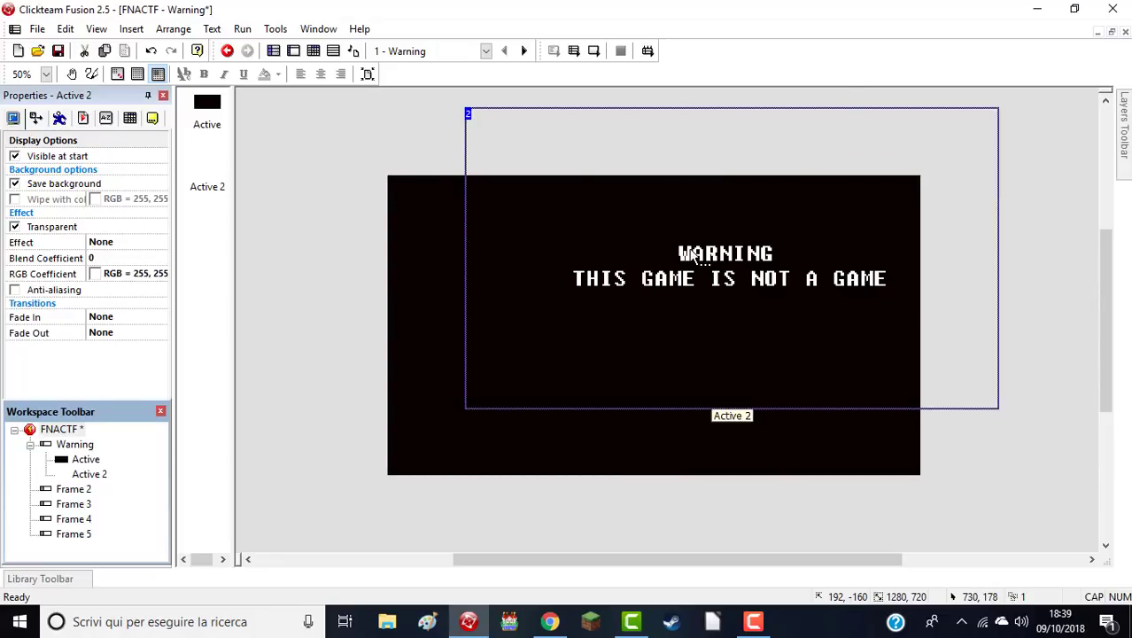
- Align the warning text object in the frame using Horz Center and Top, and deselect it
right_click(689, 254)
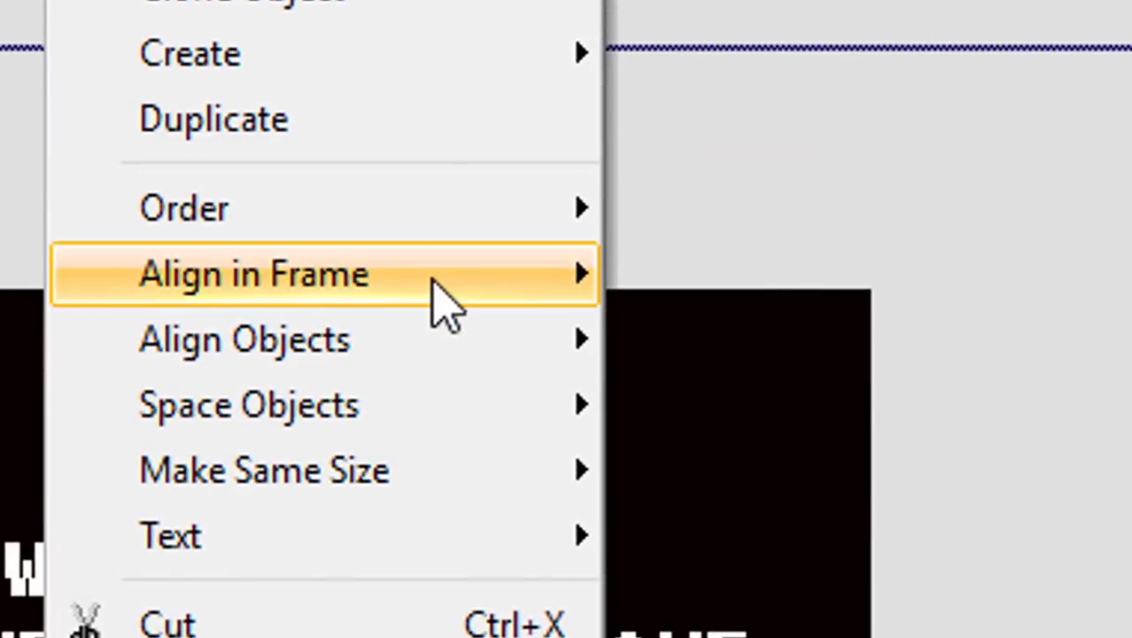
mouse_move(569, 239)
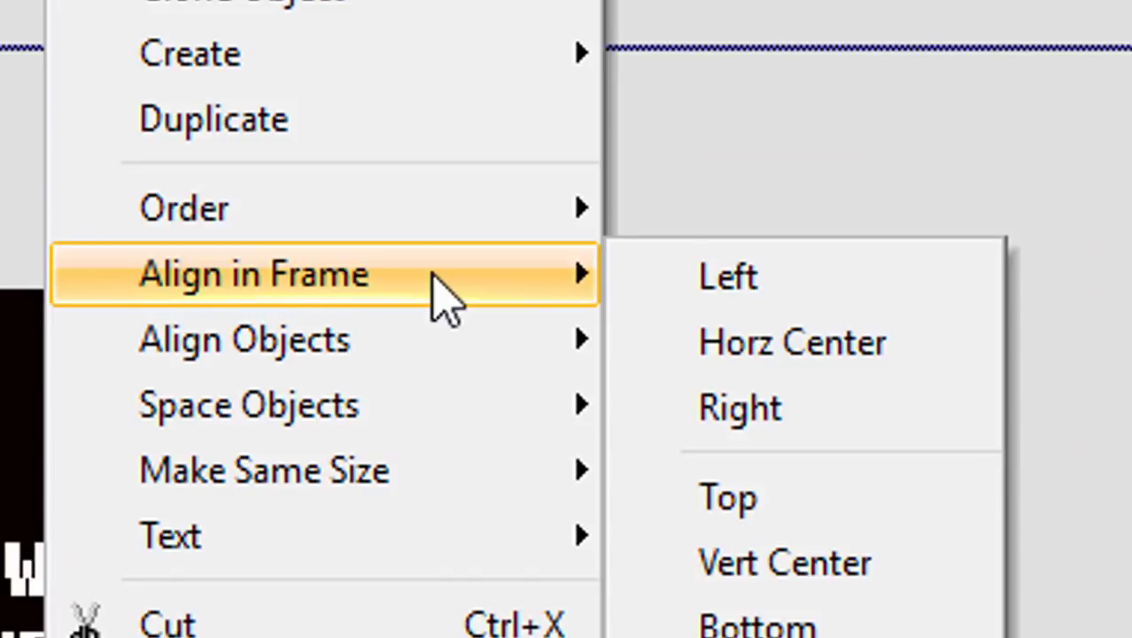
click(897, 350)
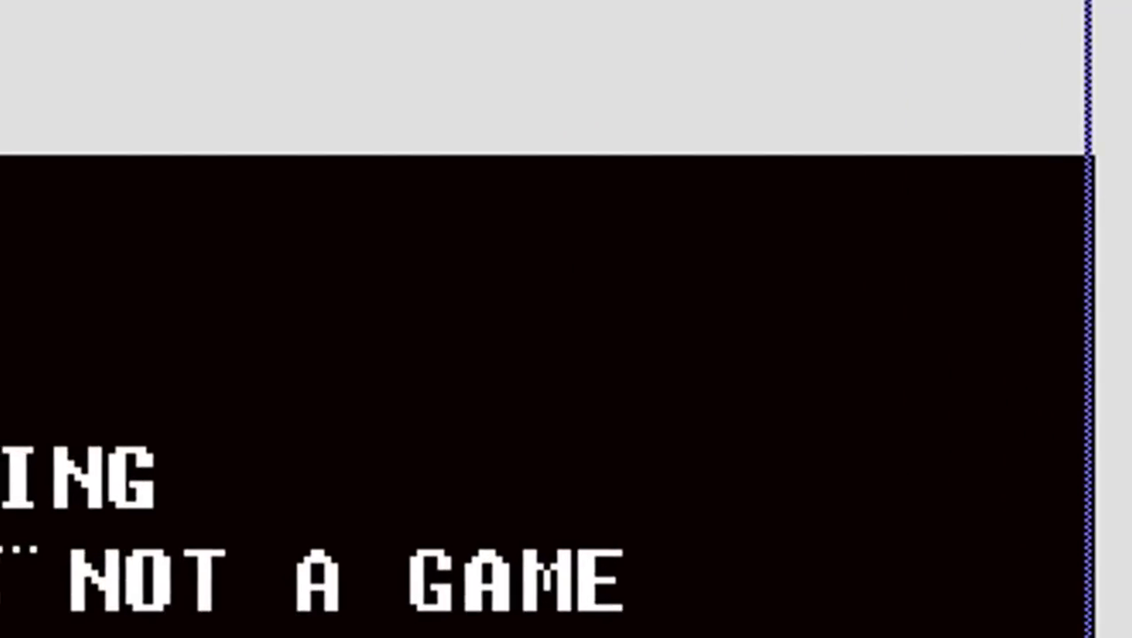
right_click(2, 4)
mouse_move(190, 236)
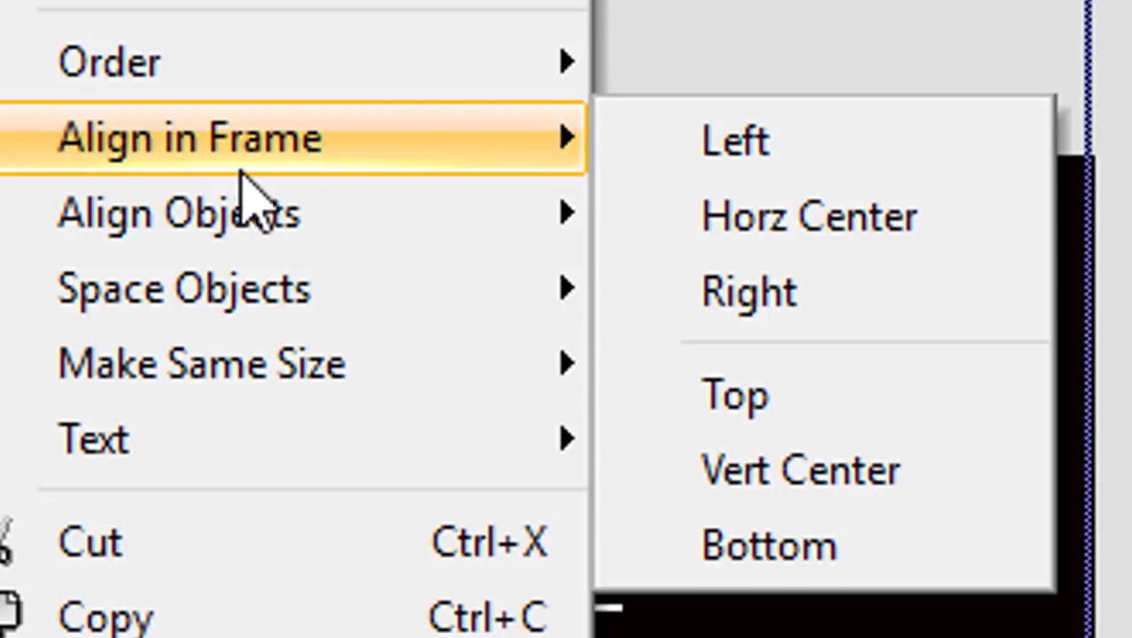
click(802, 403)
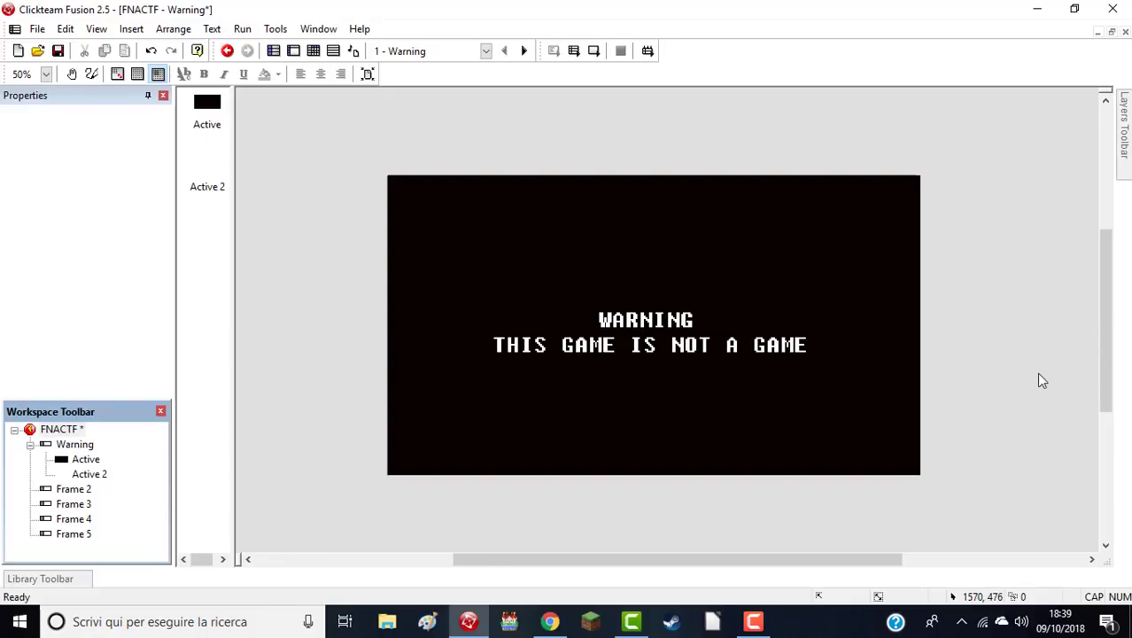
- Show the storyboard and look over the Warning and Frame 2 entries and their settings
click(274, 57)
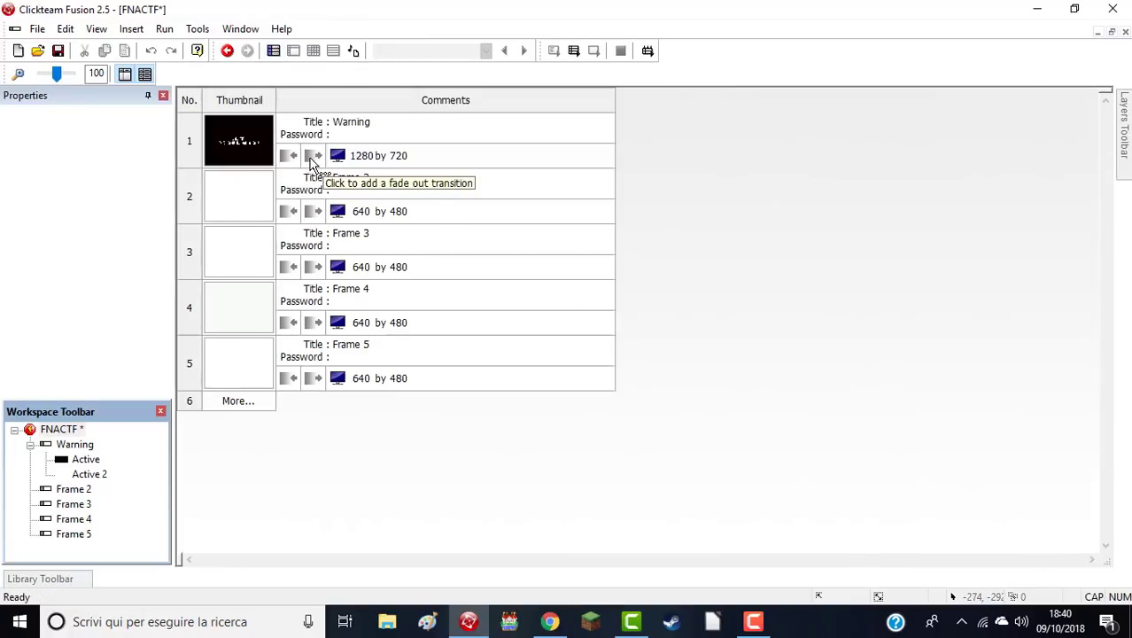
click(233, 153)
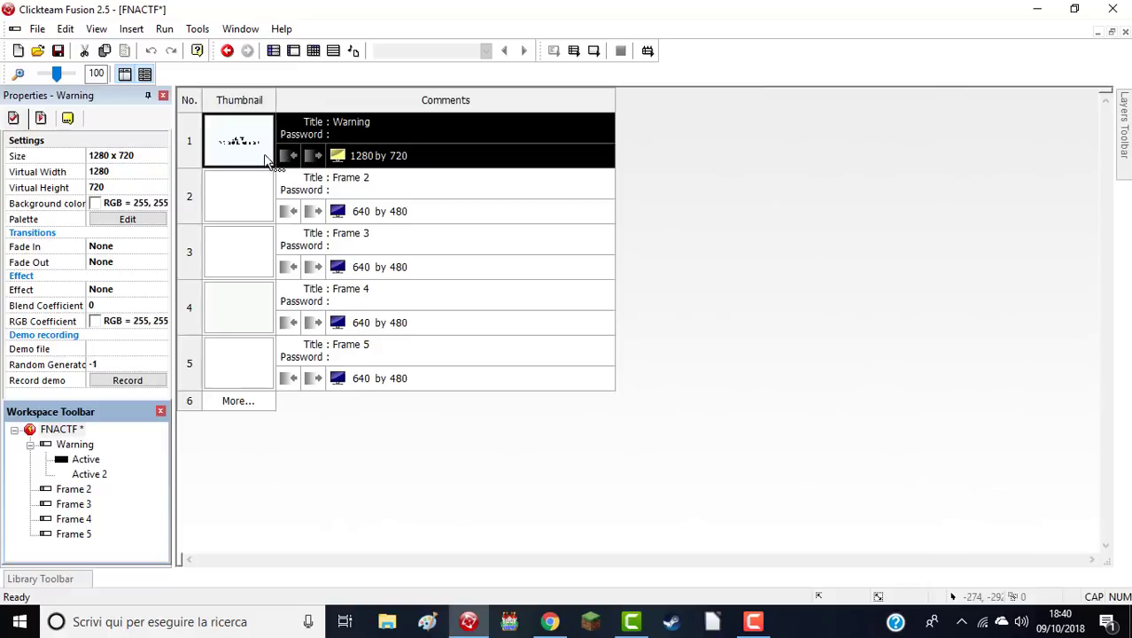
click(248, 213)
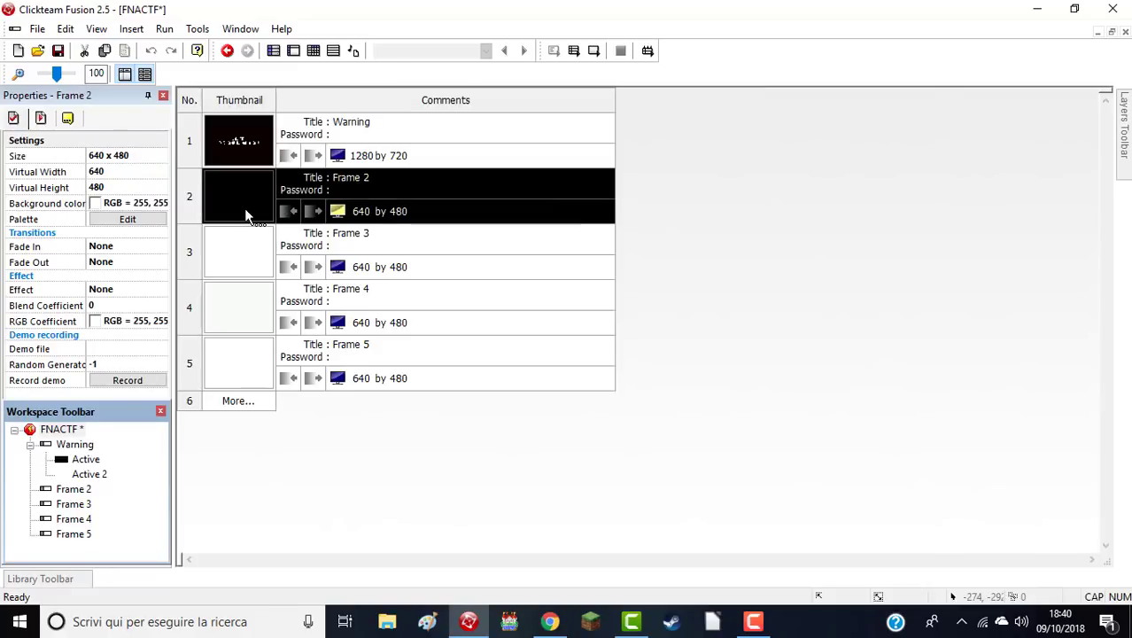
click(819, 238)
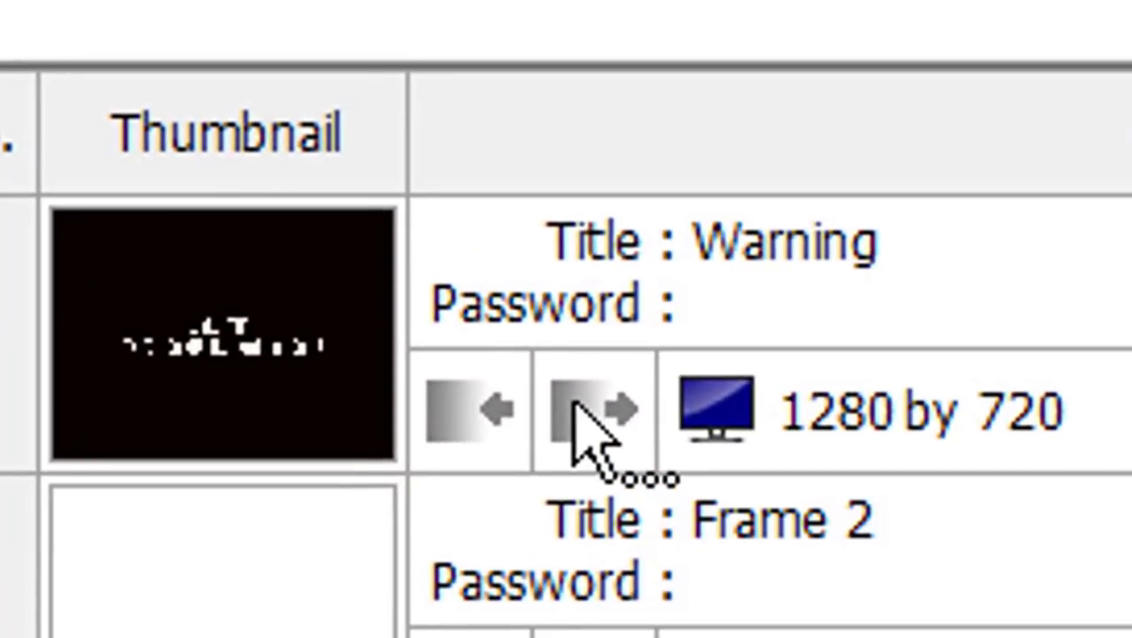
- Add a fade-out transition to the Warning frame, using Fade from the Standard transitions module
click(582, 411)
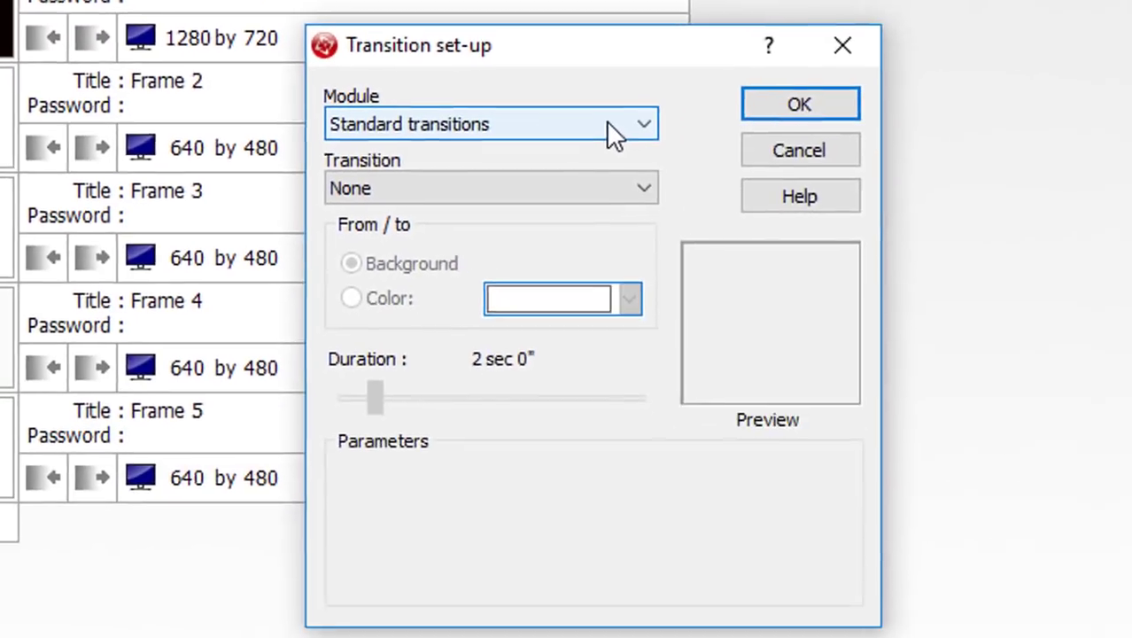
click(585, 111)
click(583, 112)
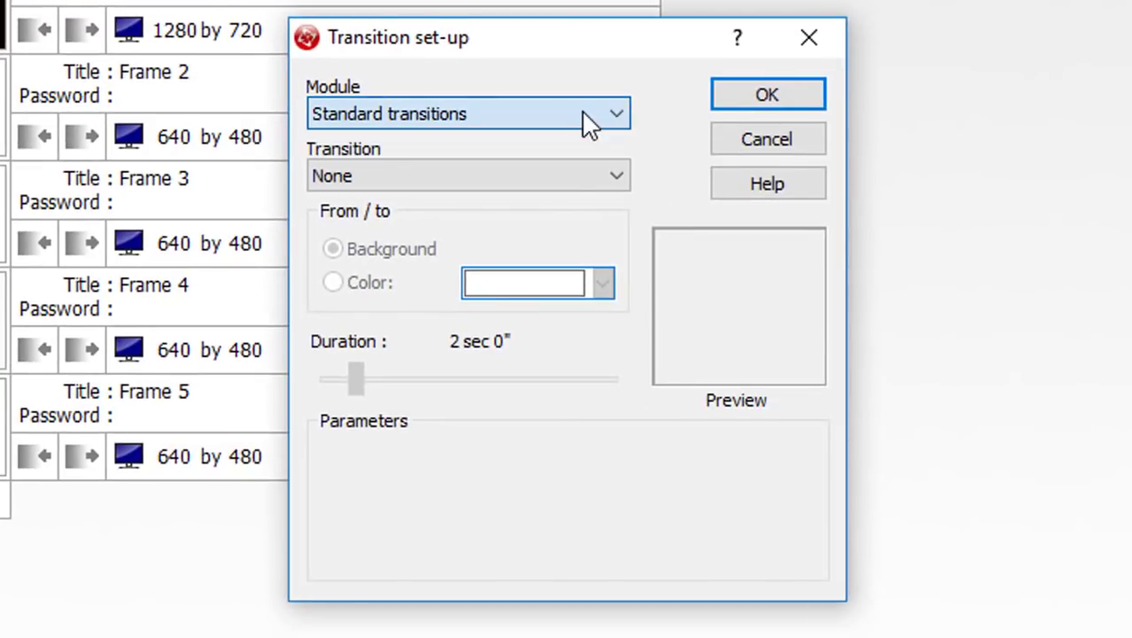
click(561, 182)
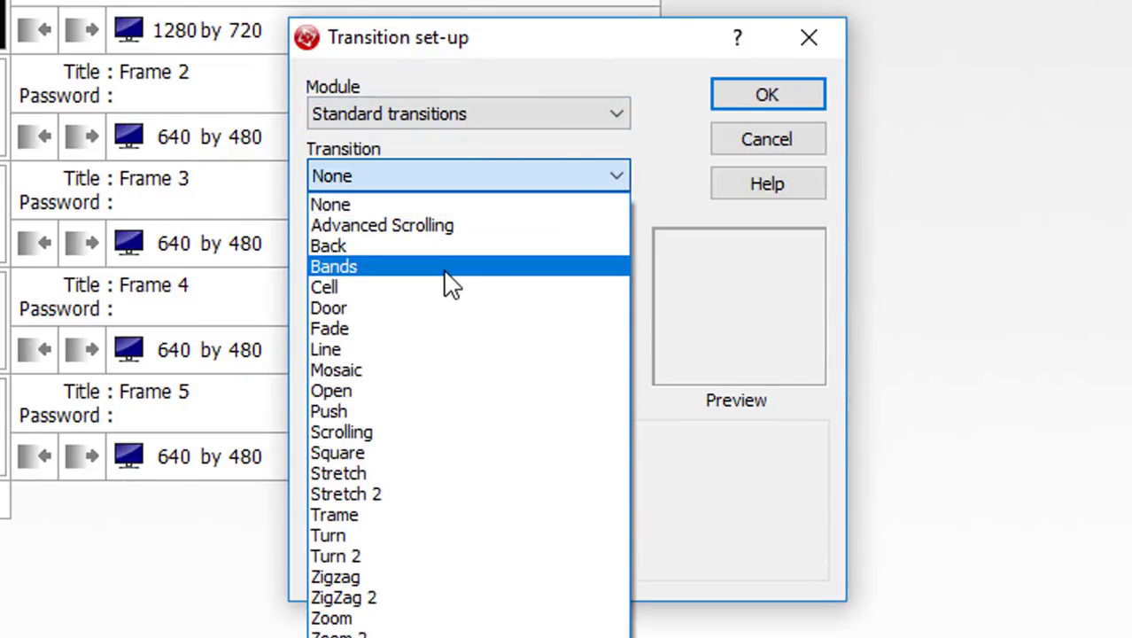
click(415, 329)
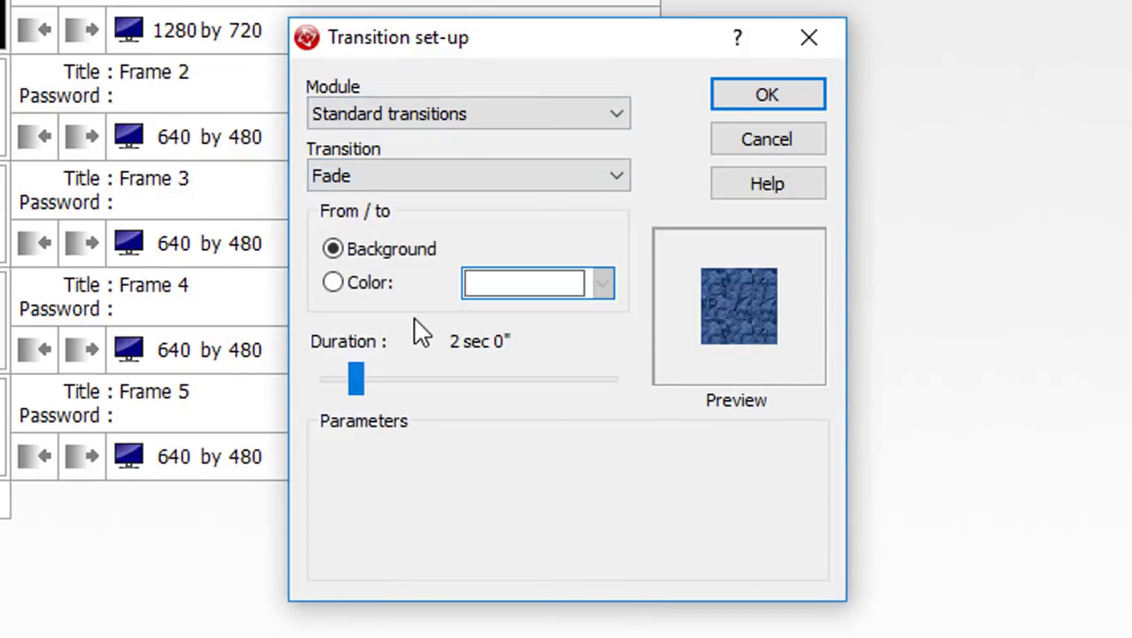
click(772, 104)
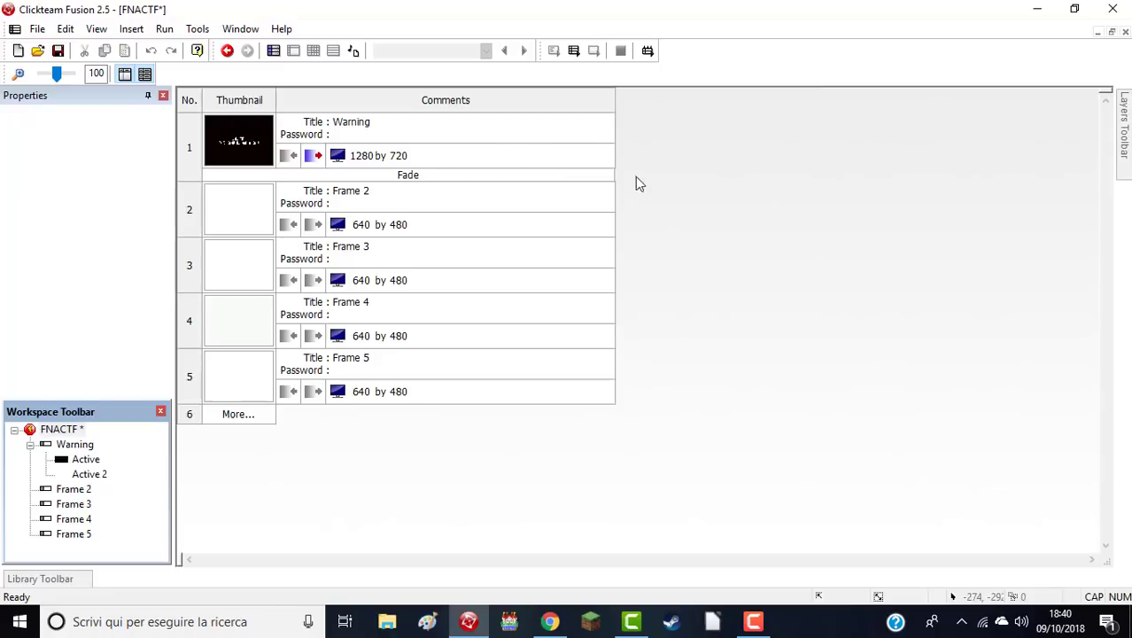
- Look through the Warning frame's layout, its empty event list and the storyboard, ending on the frame's layout
double_click(257, 146)
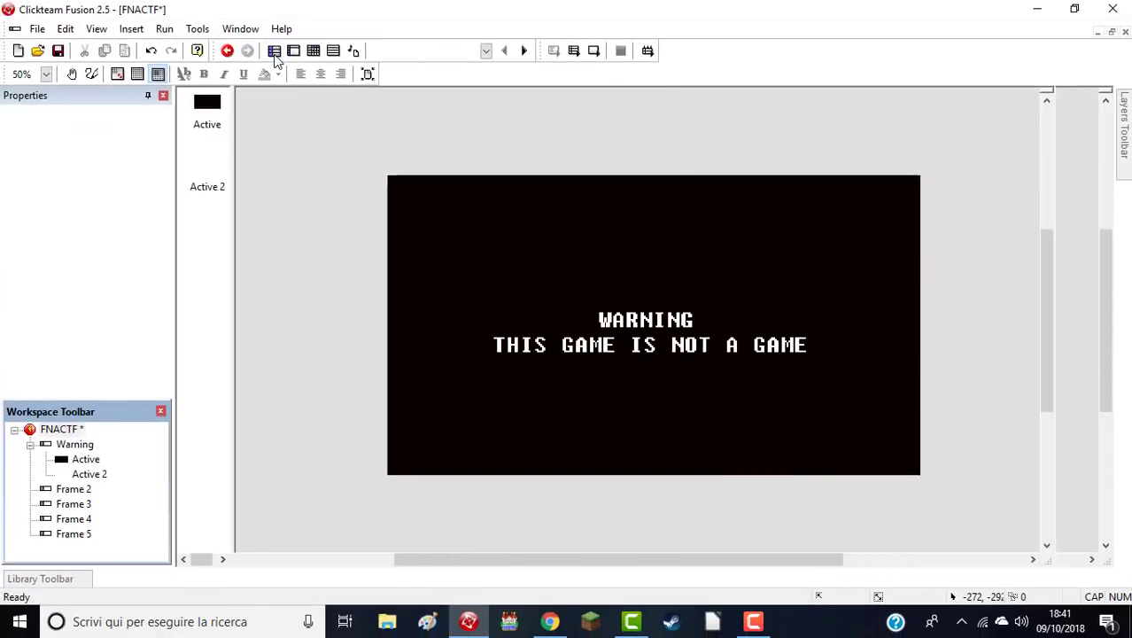
click(408, 296)
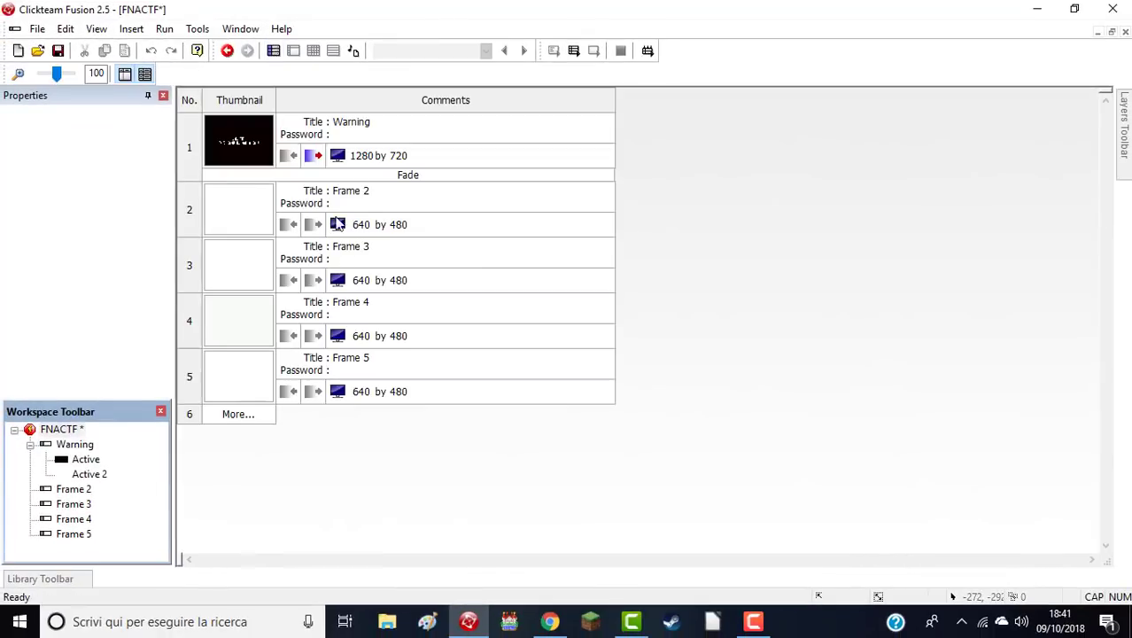
double_click(264, 156)
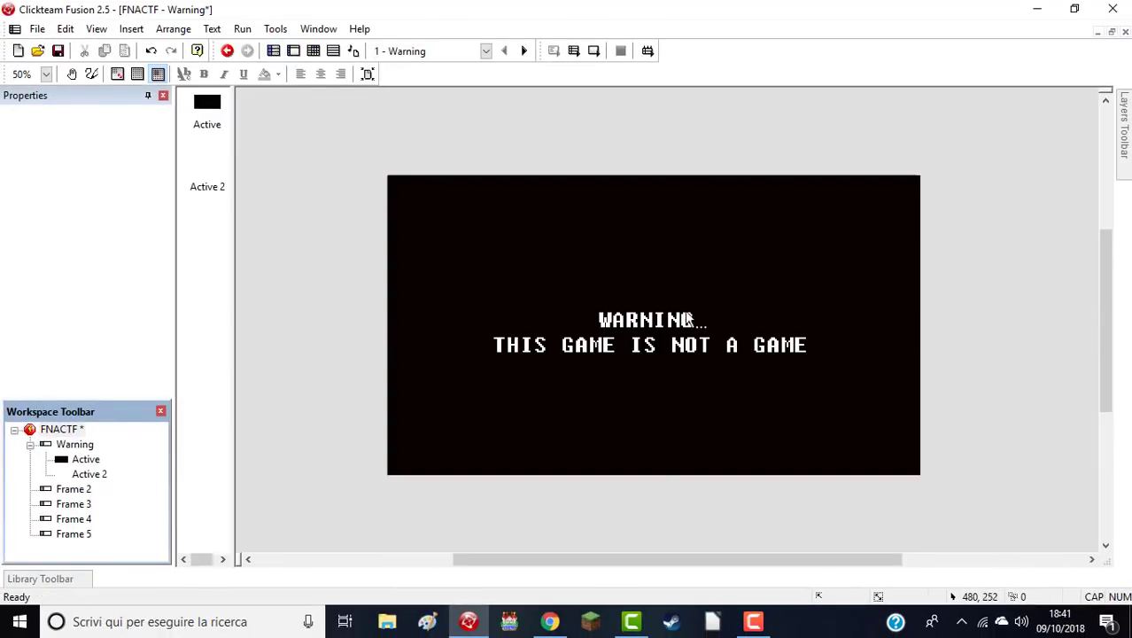
scroll(851, 294, down, 1)
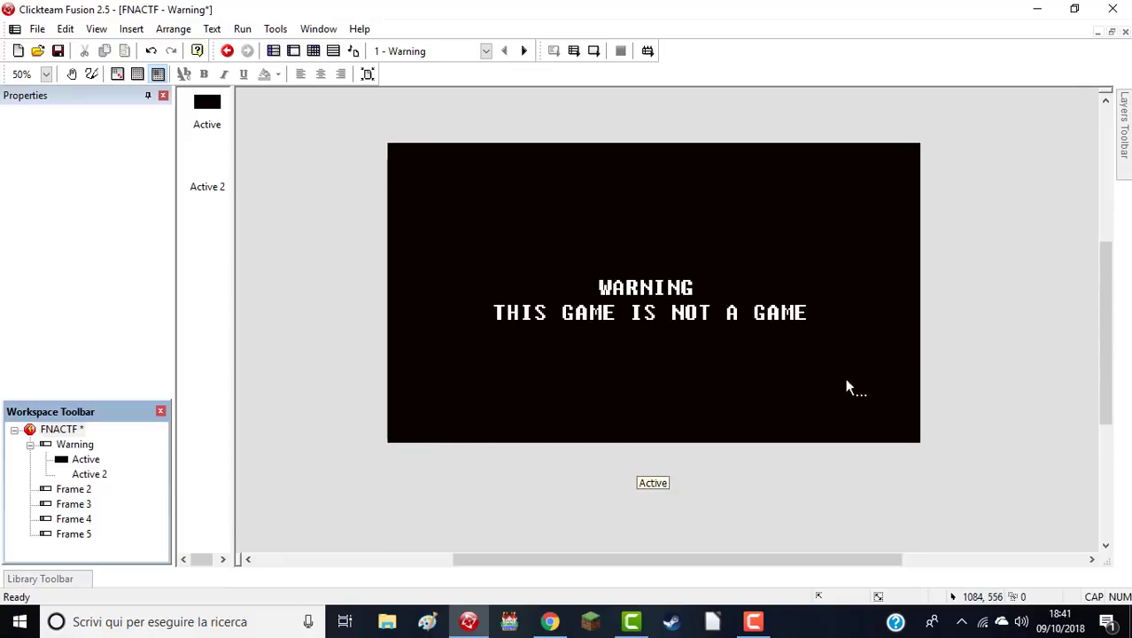
click(313, 51)
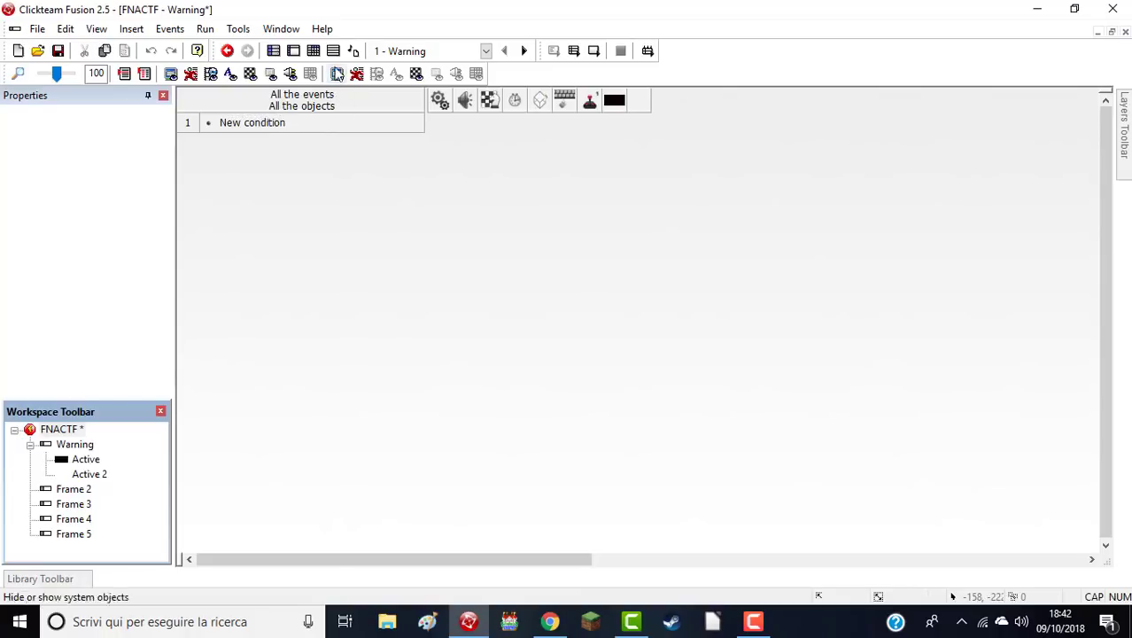
click(295, 50)
click(273, 50)
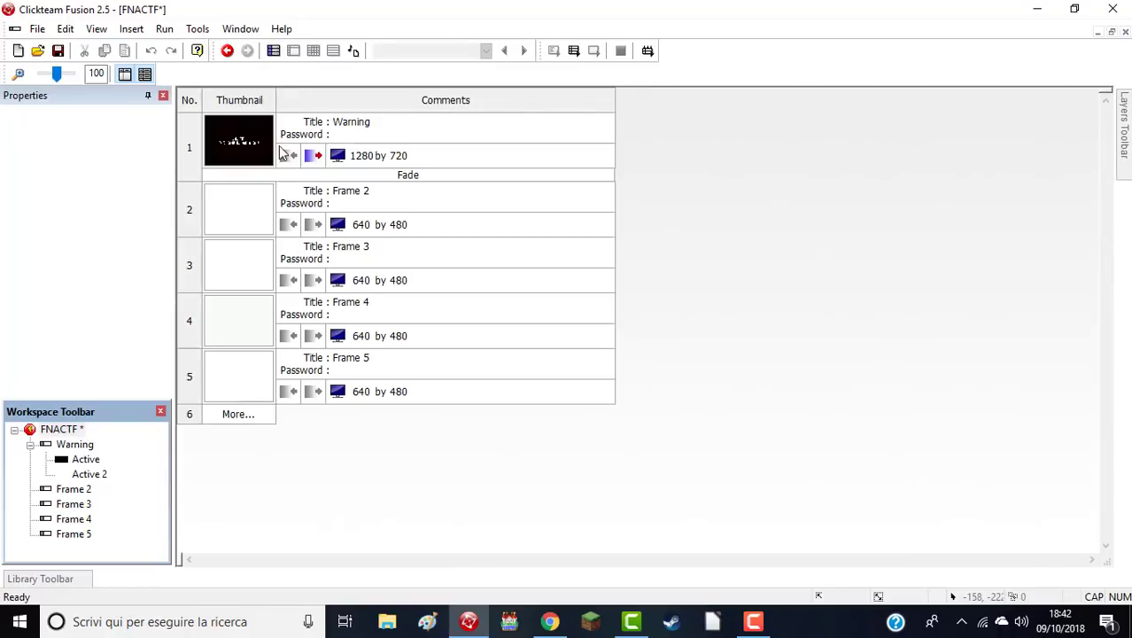
click(233, 145)
click(250, 206)
double_click(242, 159)
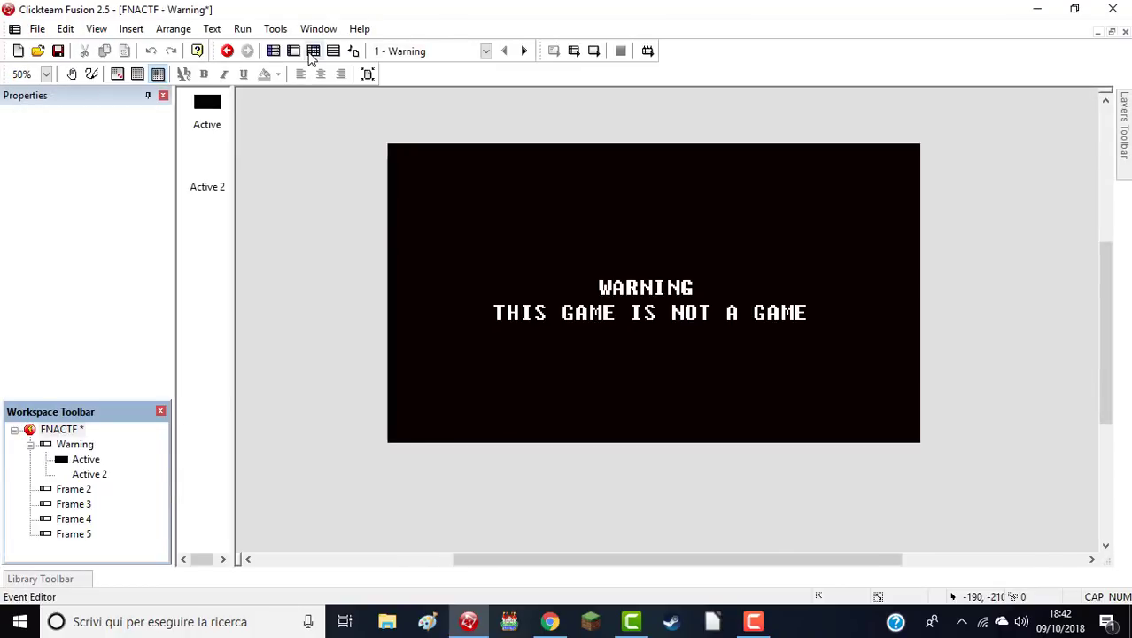
- Create an event condition in the Warning frame for a single left-button click on the black background Active object
click(313, 51)
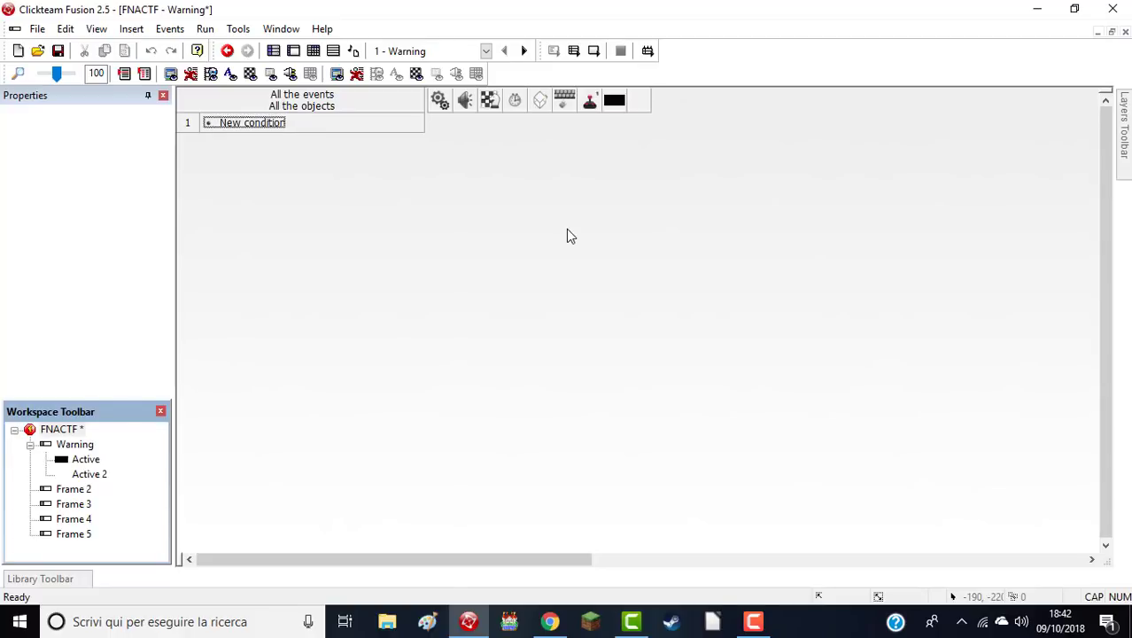
click(255, 125)
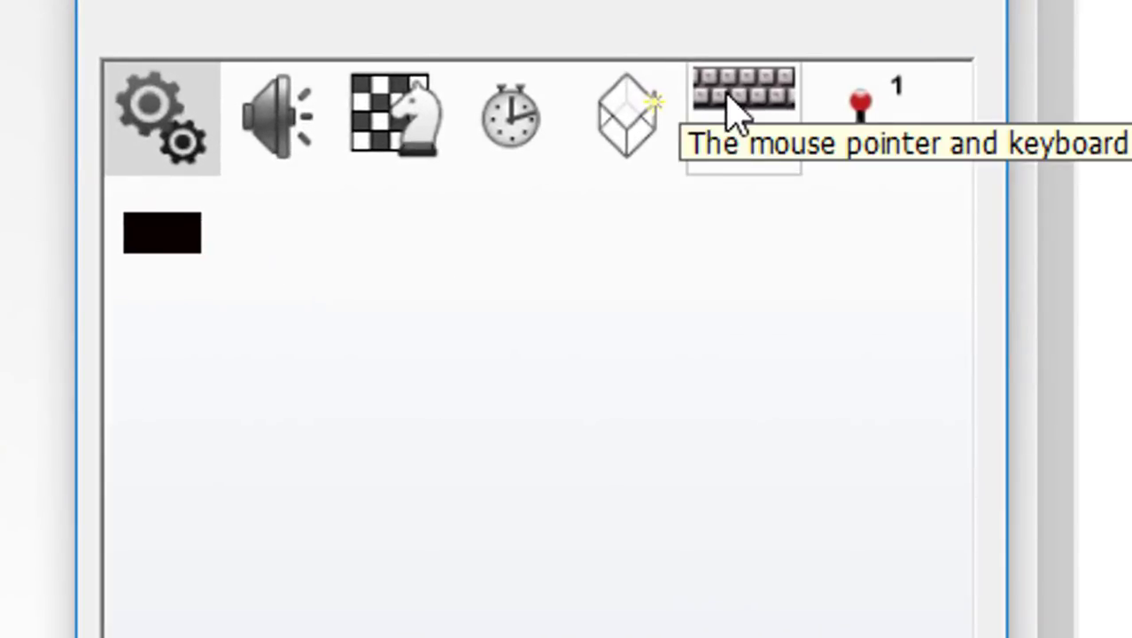
click(770, 146)
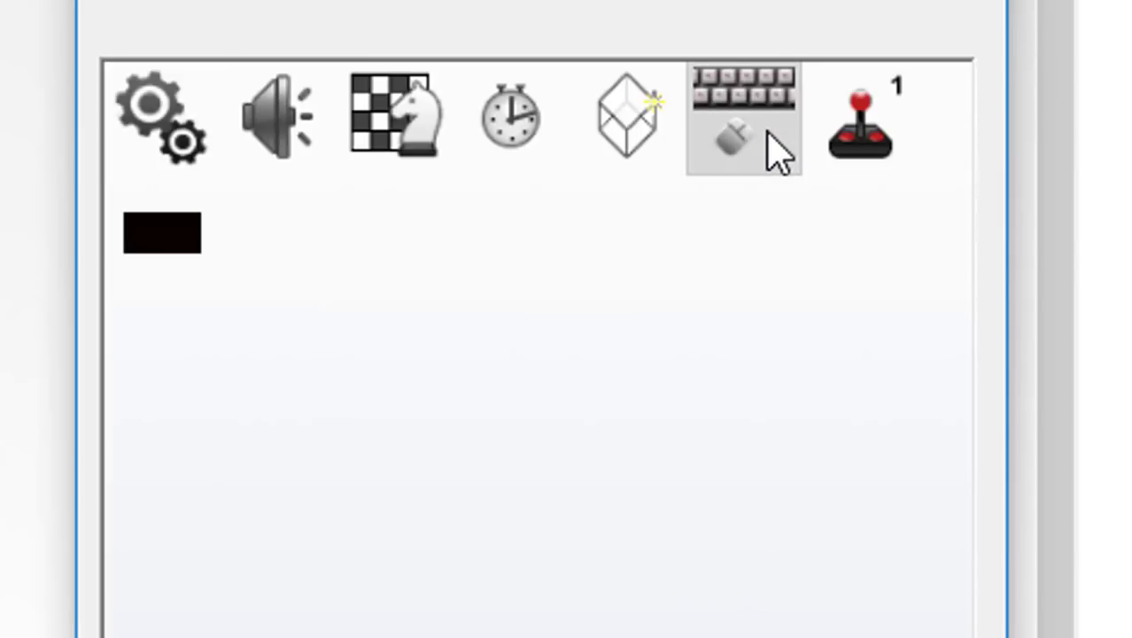
mouse_move(922, 232)
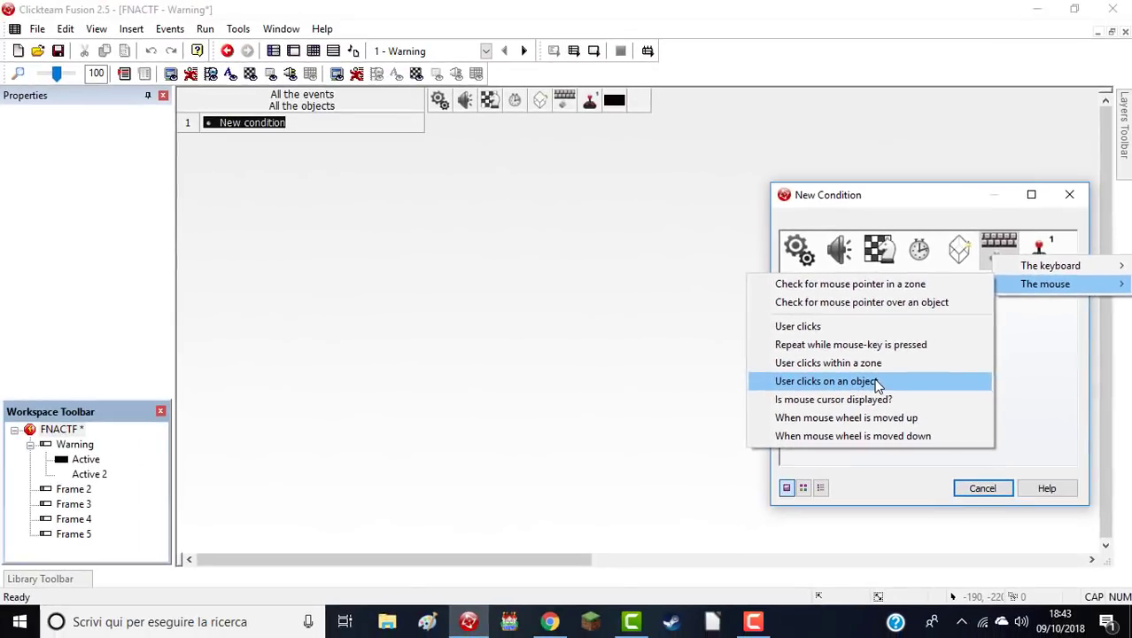
click(877, 381)
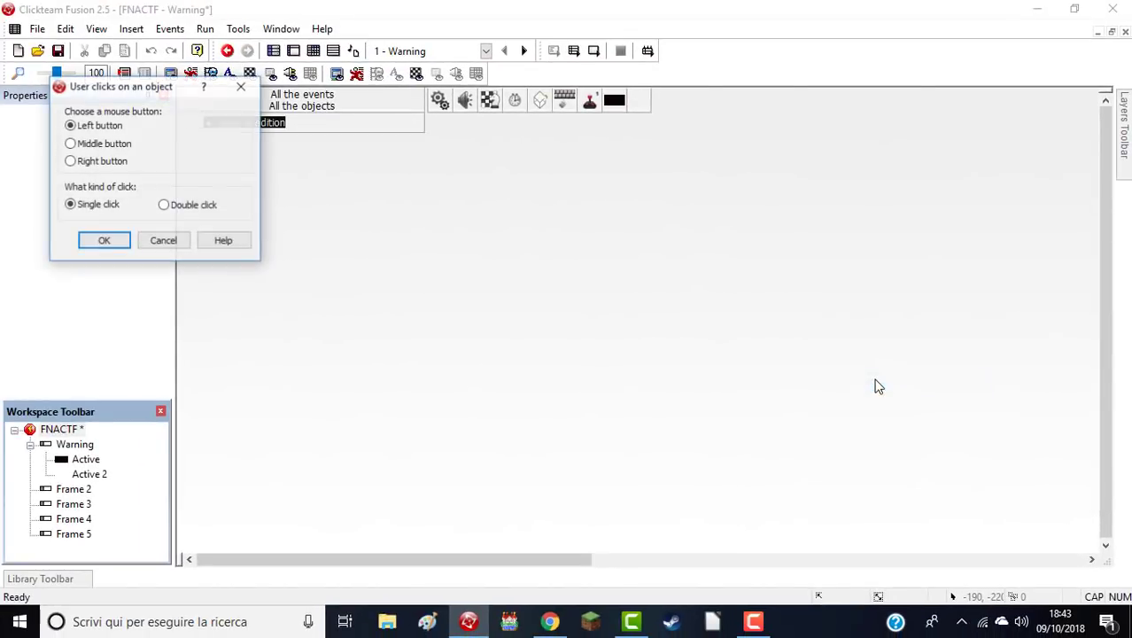
click(103, 241)
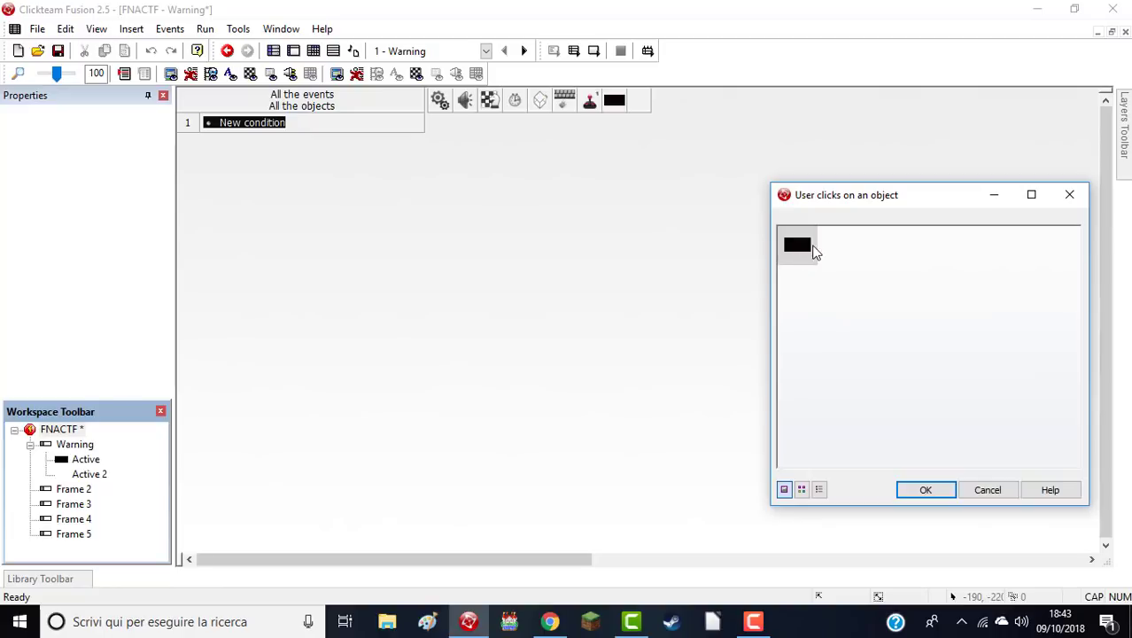
click(921, 492)
- Add a Storyboard Controls action to the click event that jumps to Frame 2
click(354, 127)
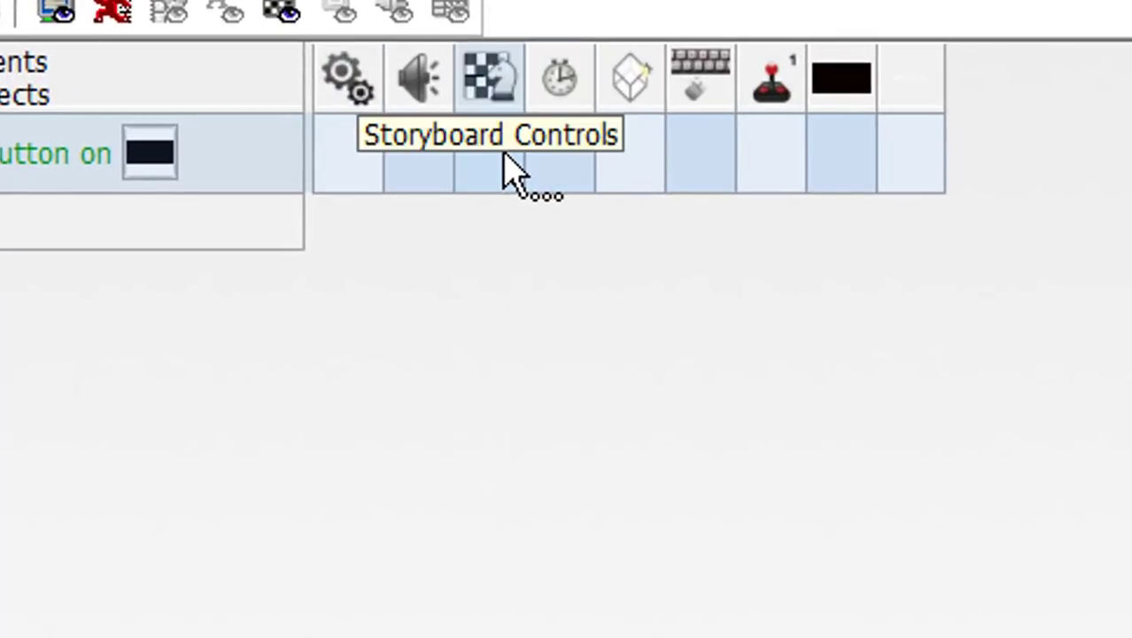
right_click(506, 171)
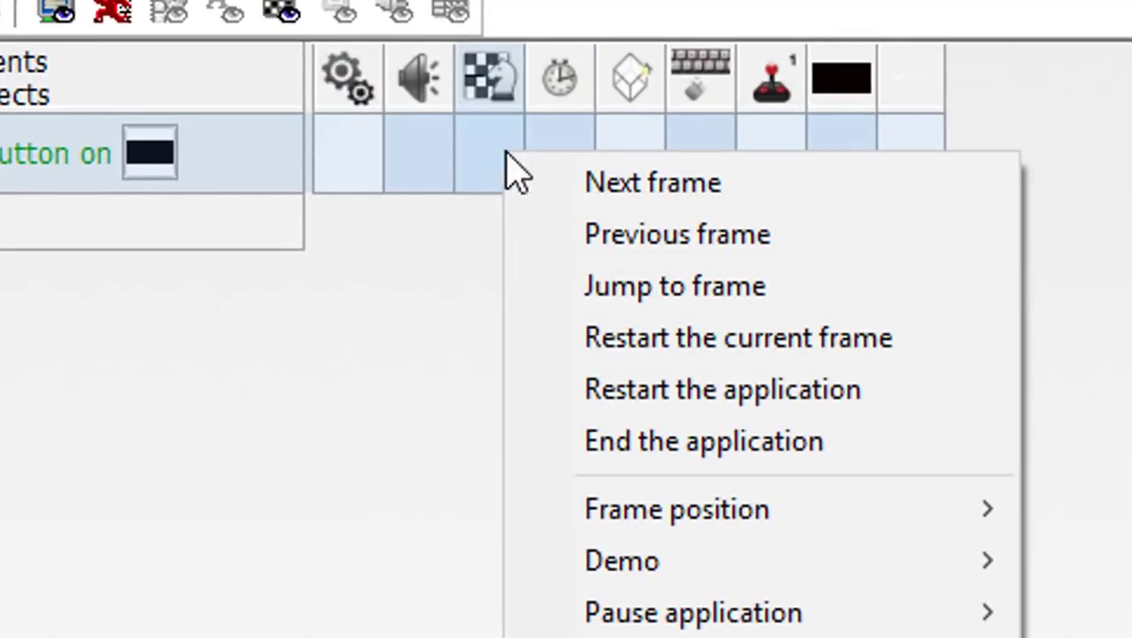
click(789, 297)
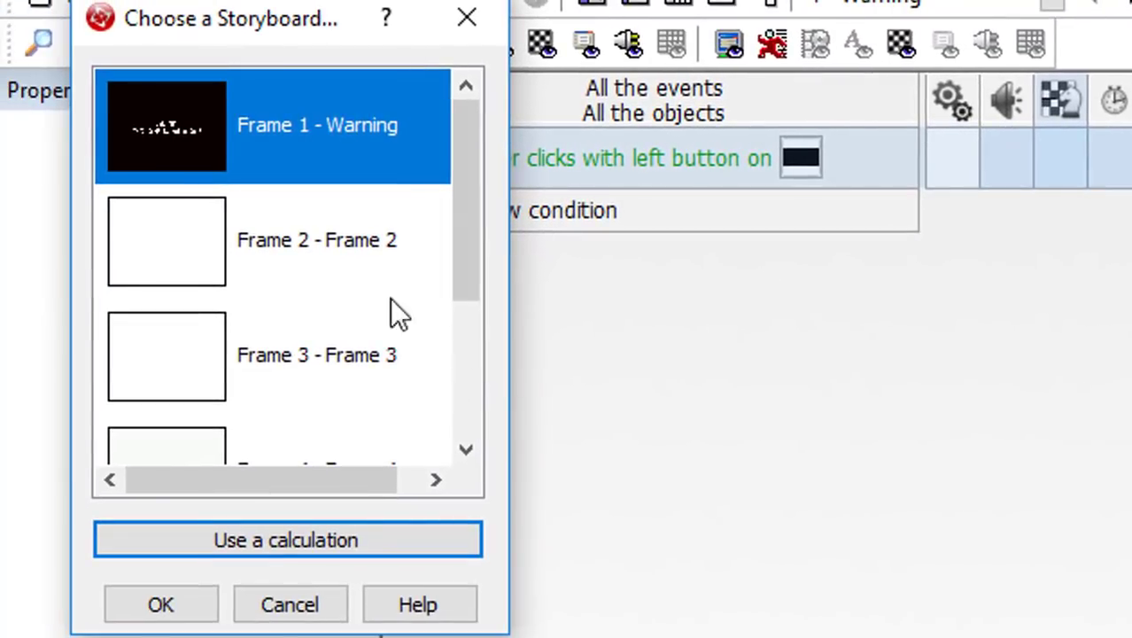
click(357, 253)
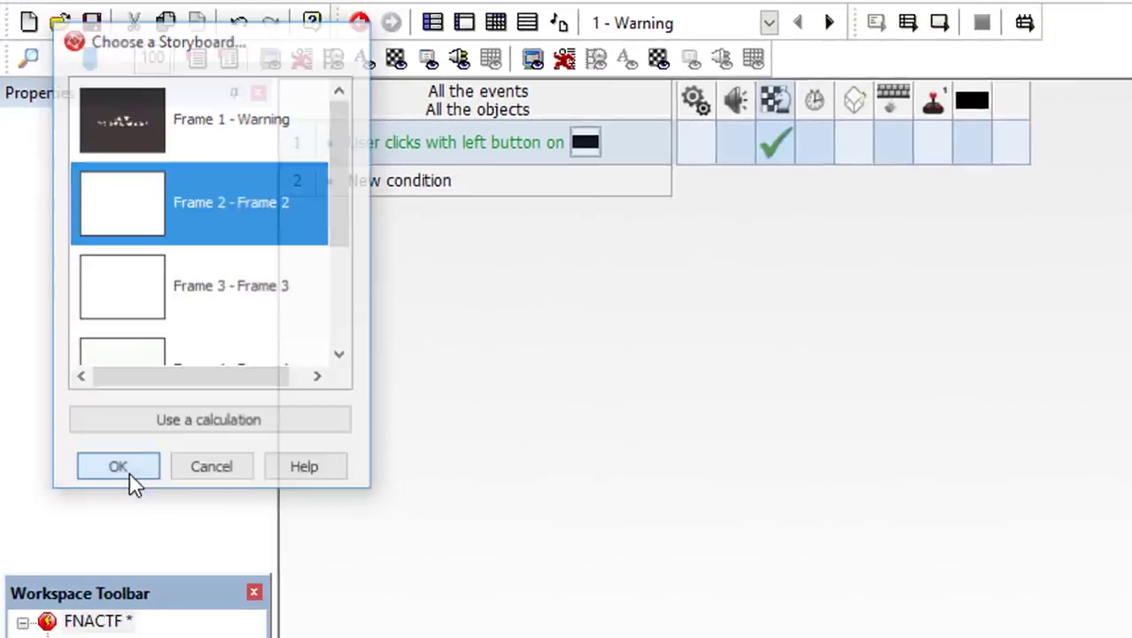
click(168, 612)
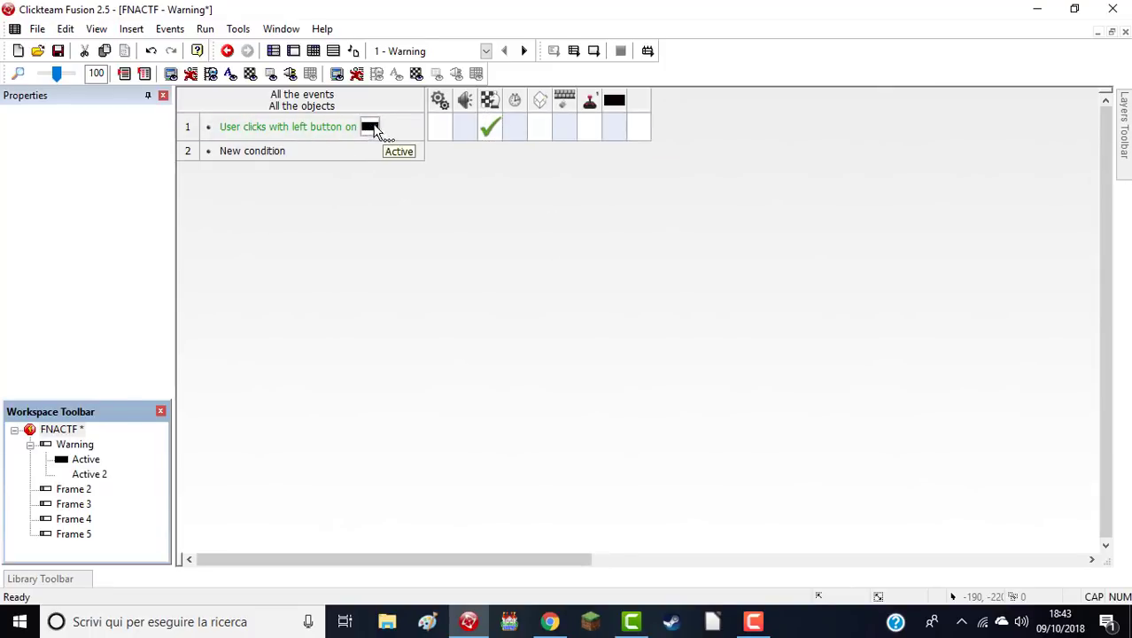
mouse_move(488, 138)
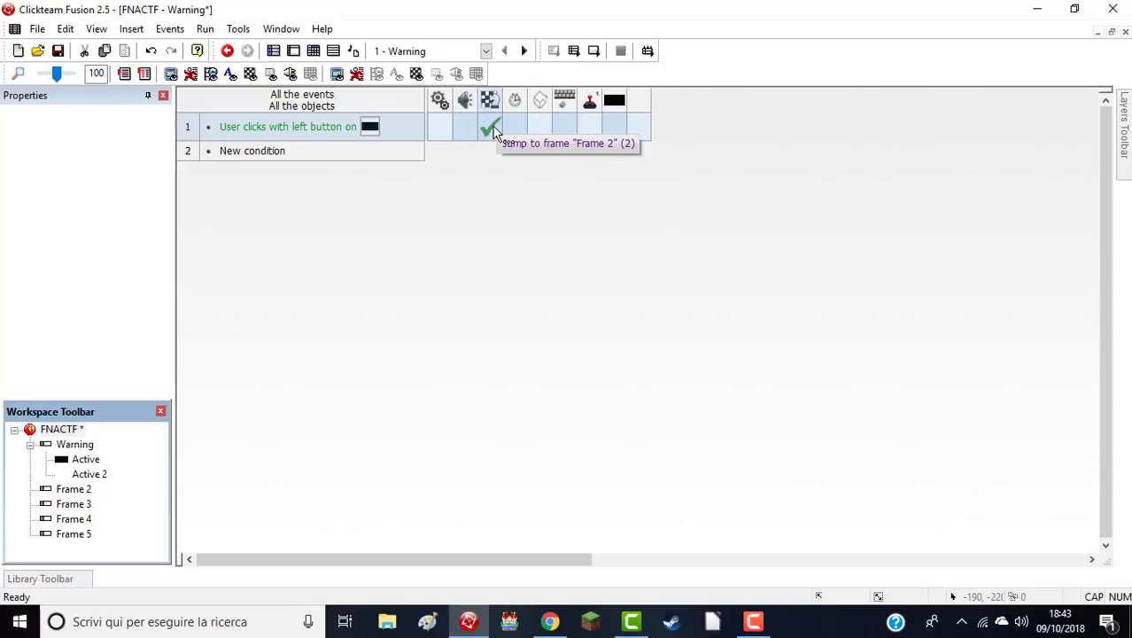
- Rename Frame 2 to Main Menu in the storyboard
click(273, 51)
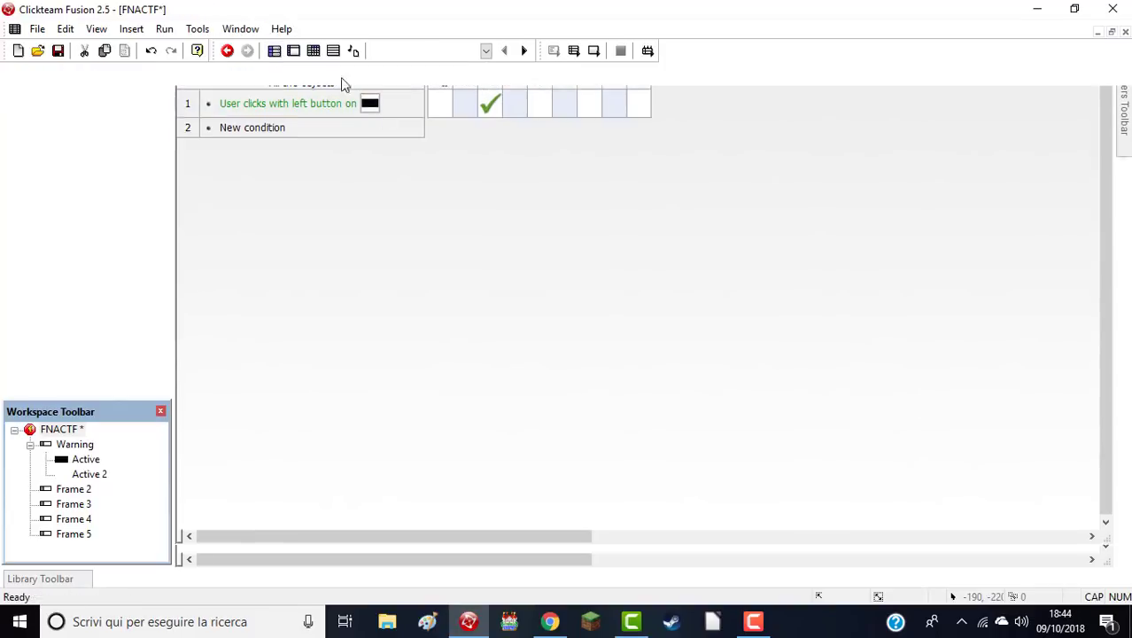
click(381, 195)
drag(375, 194, 296, 183)
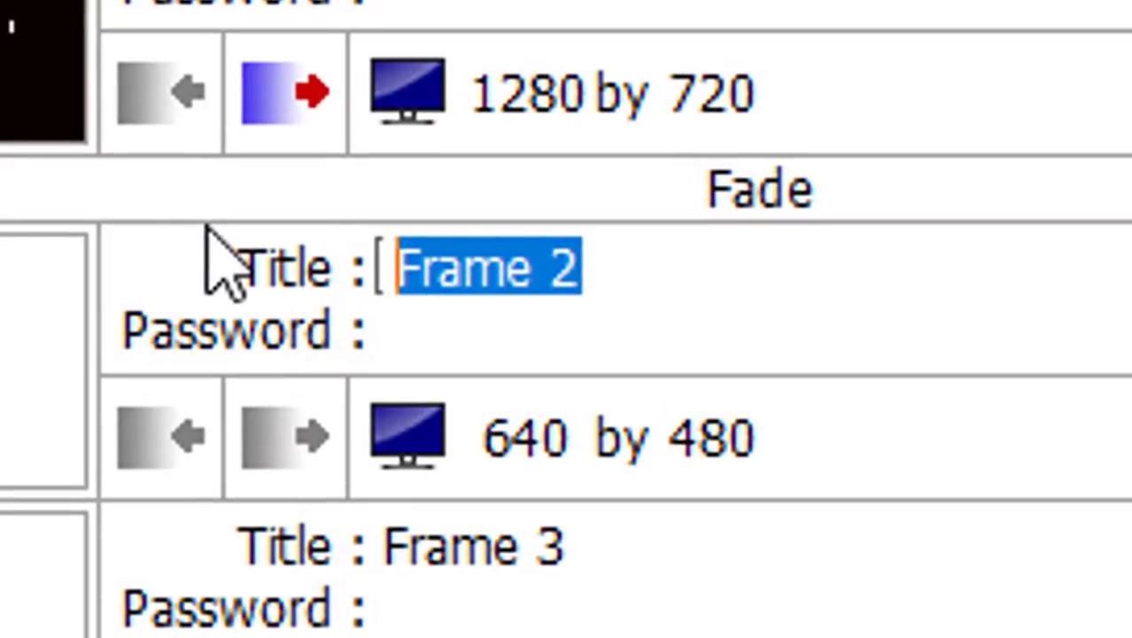
text(Ma)
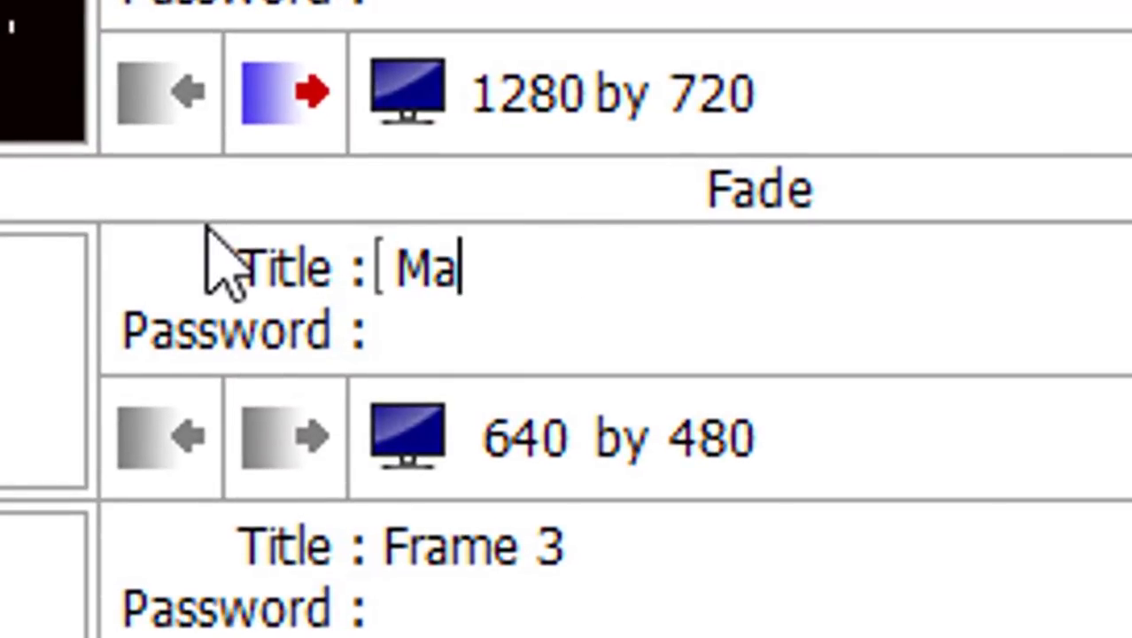
text(in Menu)
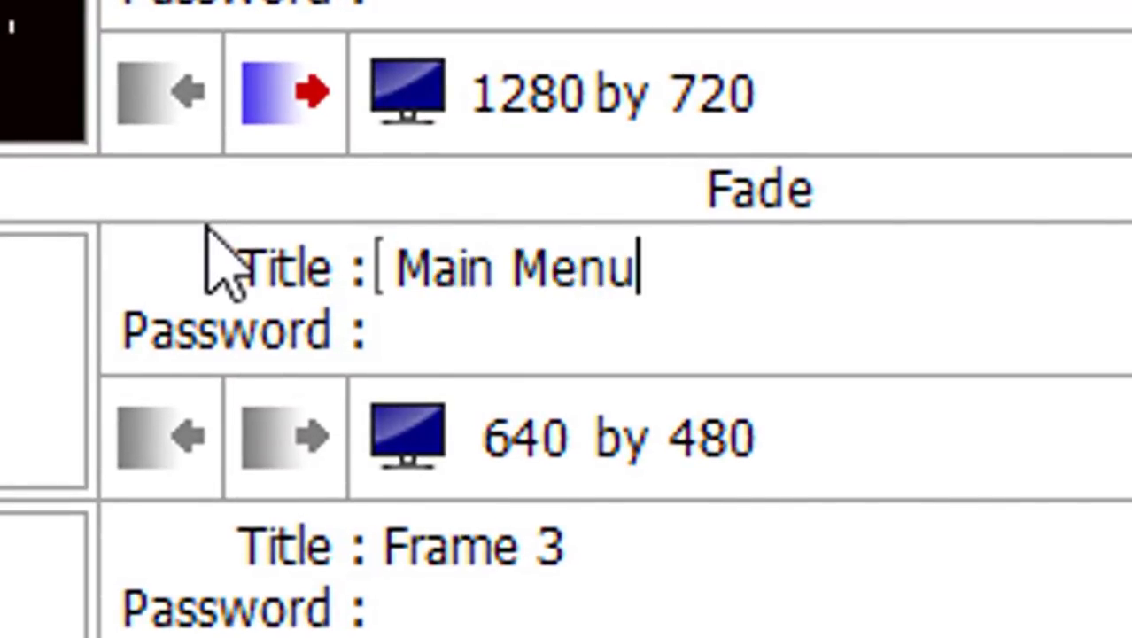
key(Return)
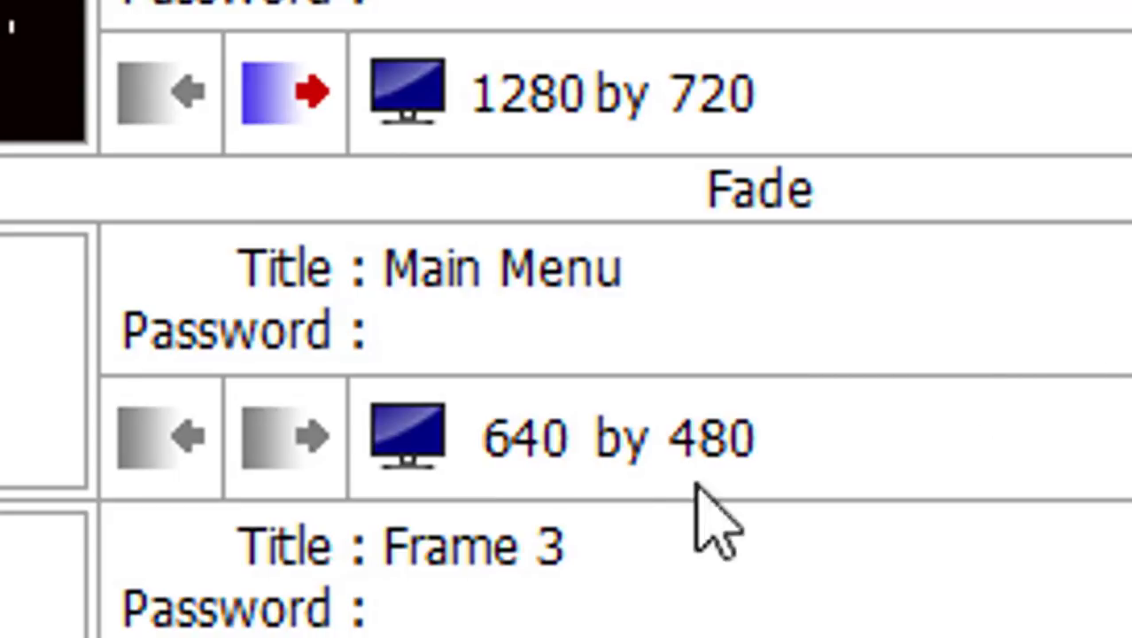
- Set the Main Menu frame's size to 1280 by 720 in the storyboard
click(565, 441)
double_click(565, 442)
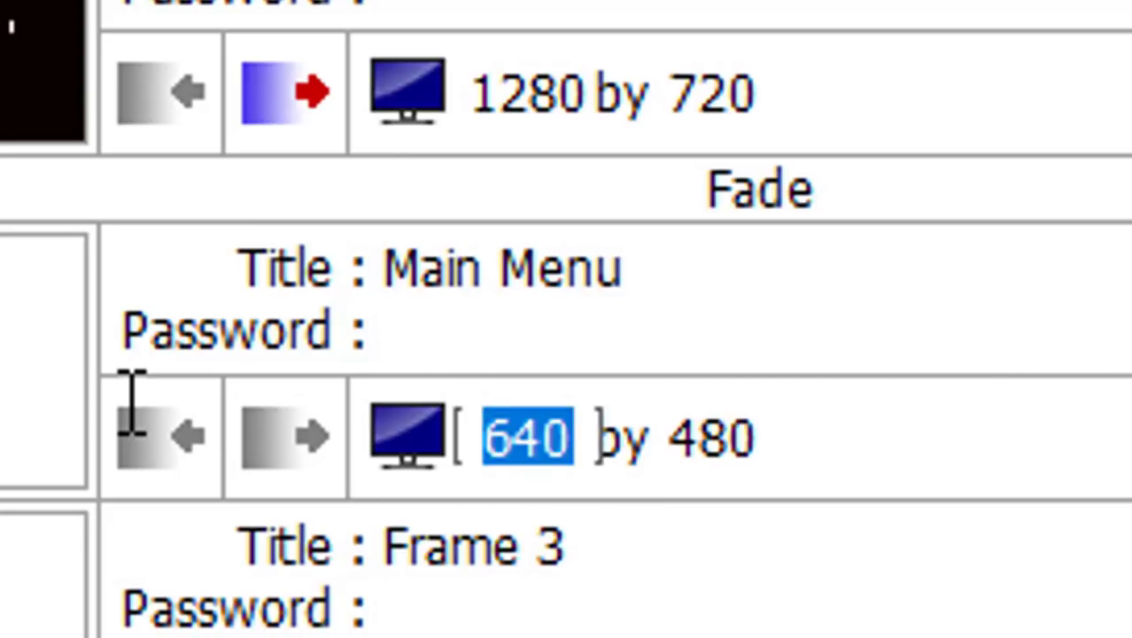
text(12890)
key(BackSpace)
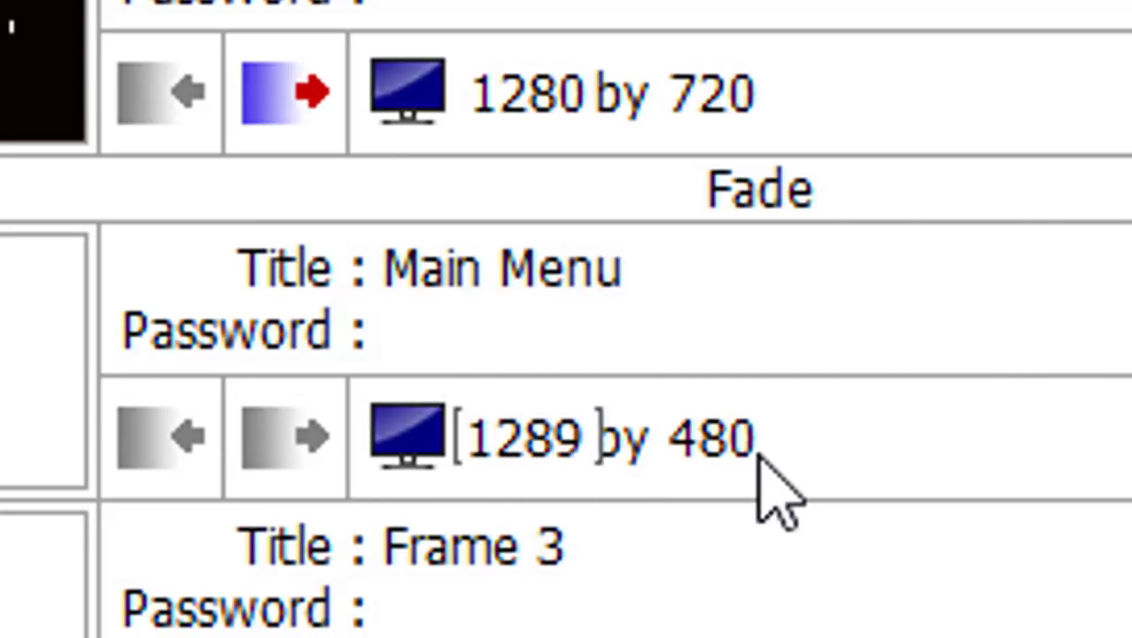
key(BackSpace)
key(BackSpace)
text(80)
click(851, 469)
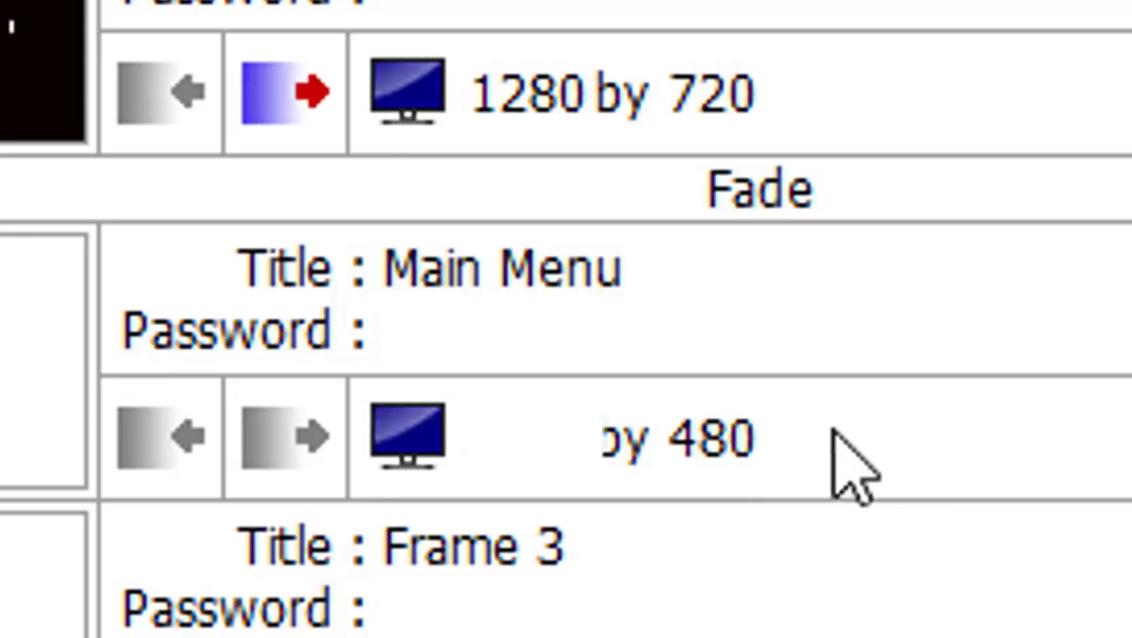
click(765, 435)
double_click(760, 435)
text(7)
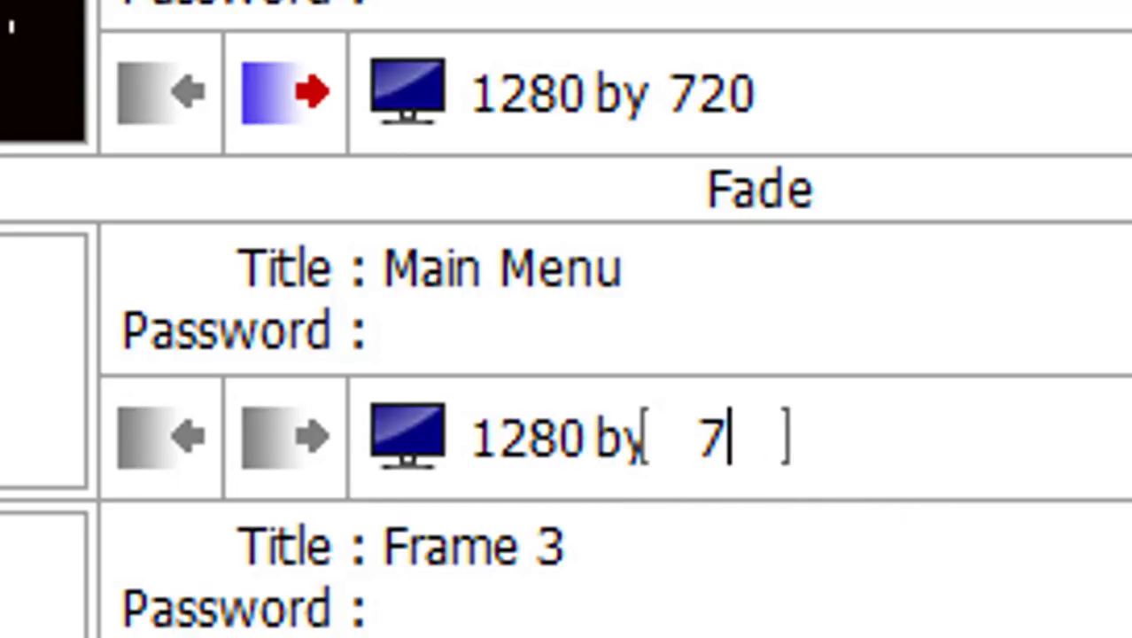
text(20)
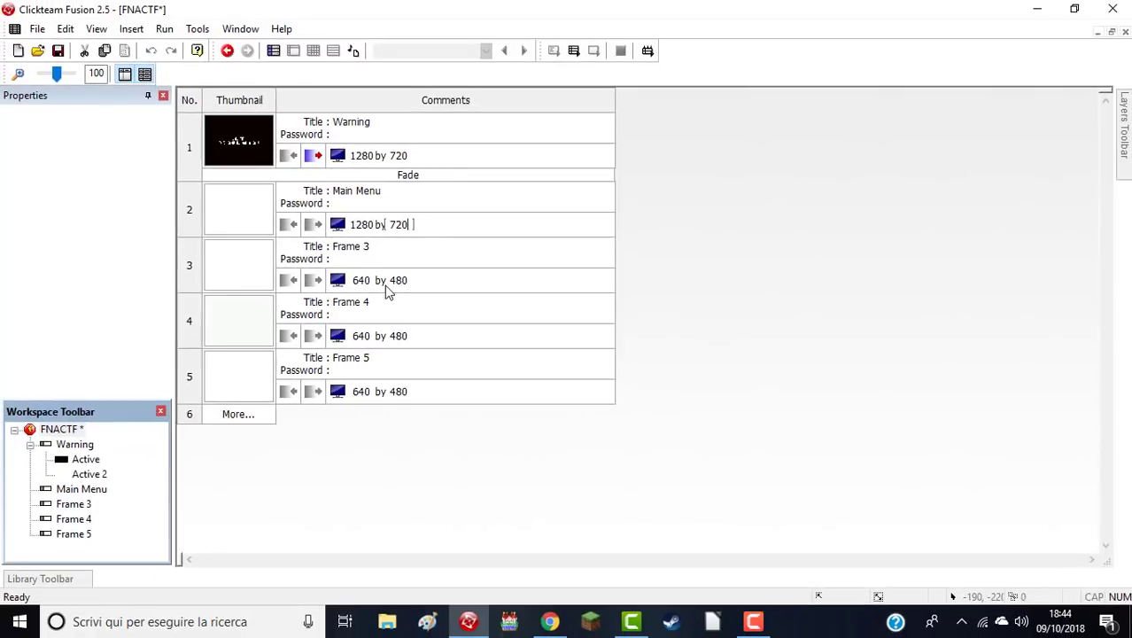
click(744, 404)
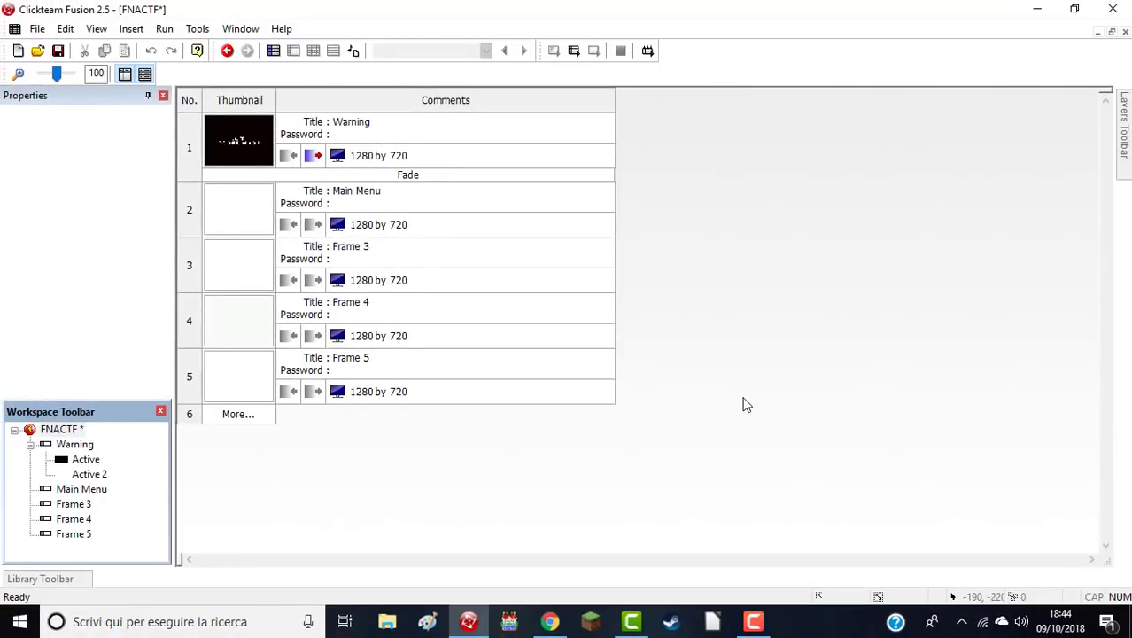
- Open the Main Menu frame and insert an Active object slightly above and left of the frame's centre
double_click(246, 222)
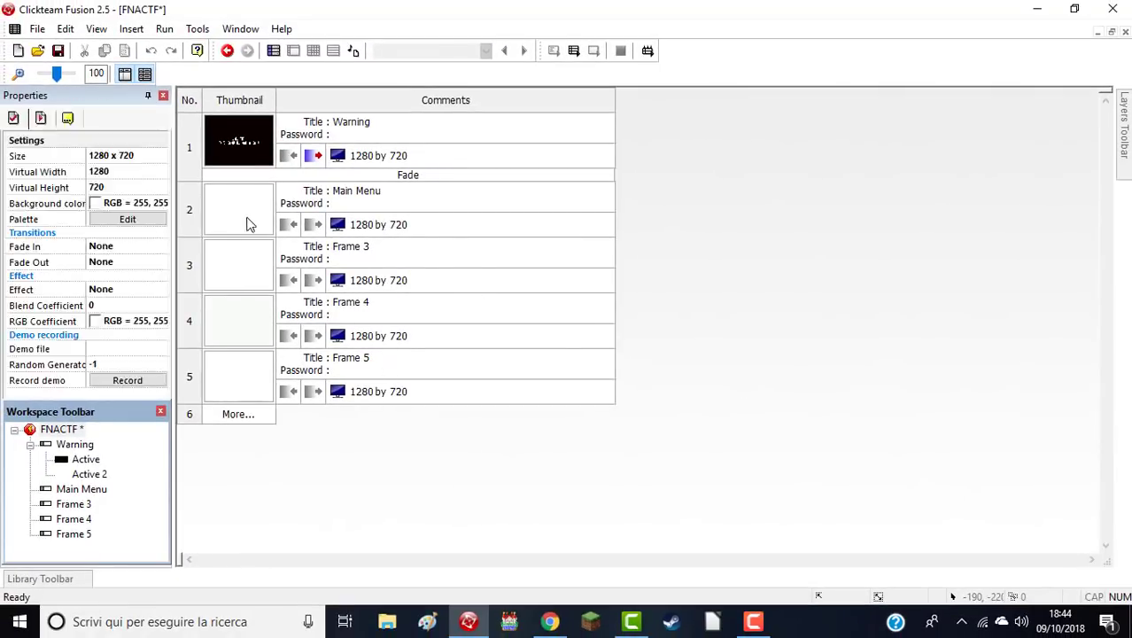
right_click(630, 331)
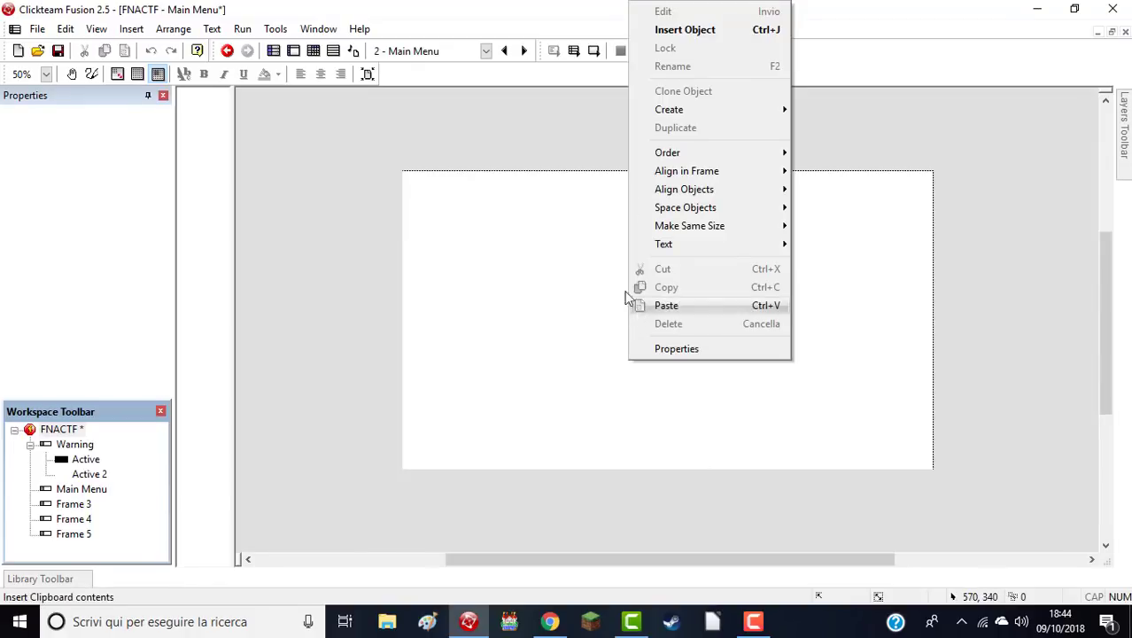
click(704, 32)
click(528, 204)
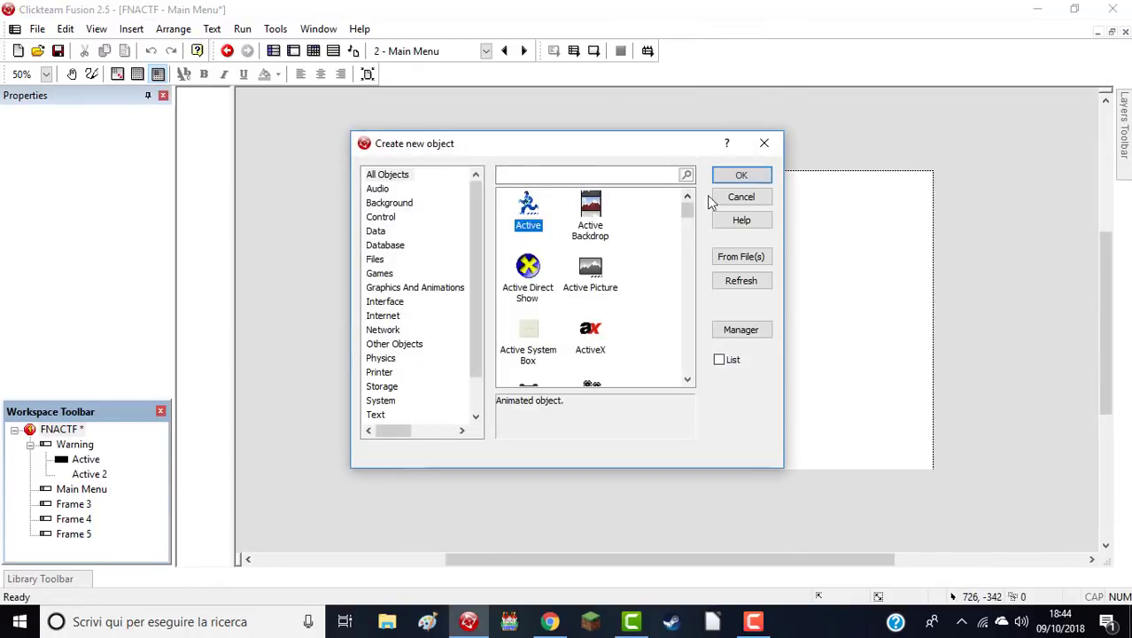
click(740, 174)
click(641, 263)
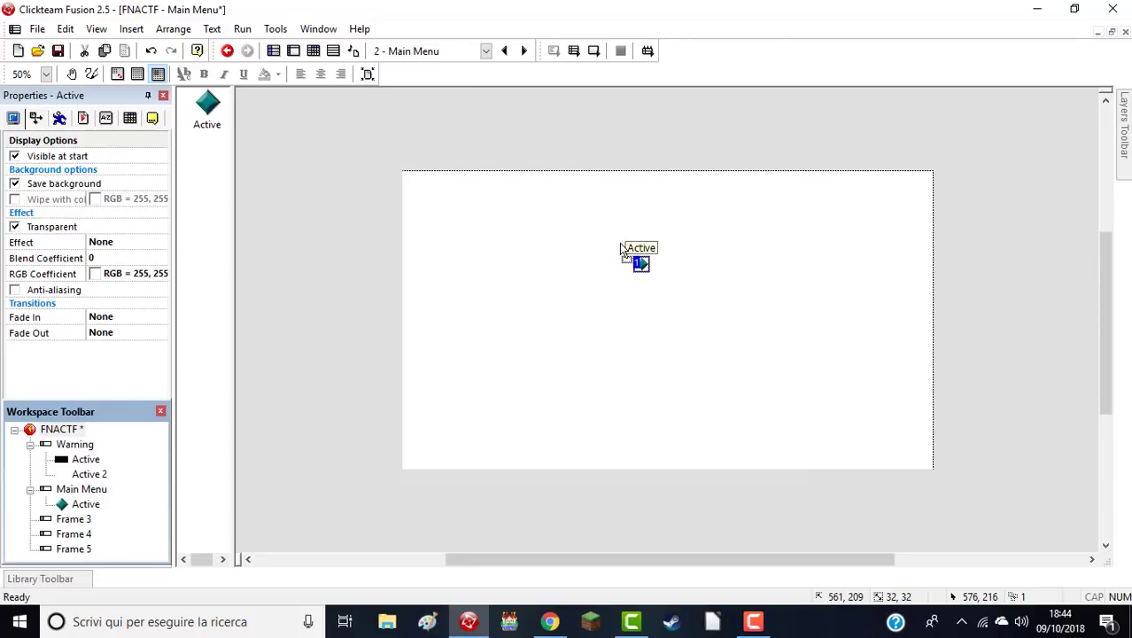
mouse_move(620, 249)
mouse_down()
mouse_move(572, 241)
mouse_move(600, 258)
mouse_up()
click(733, 293)
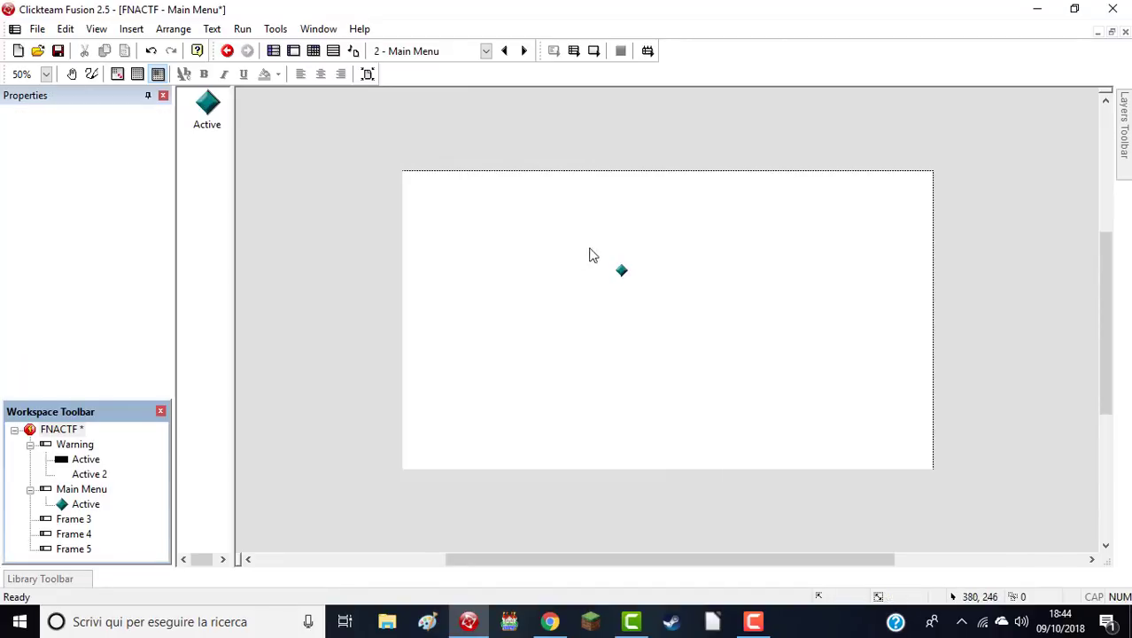
- Return to the storyboard and open the Warning frame
click(274, 52)
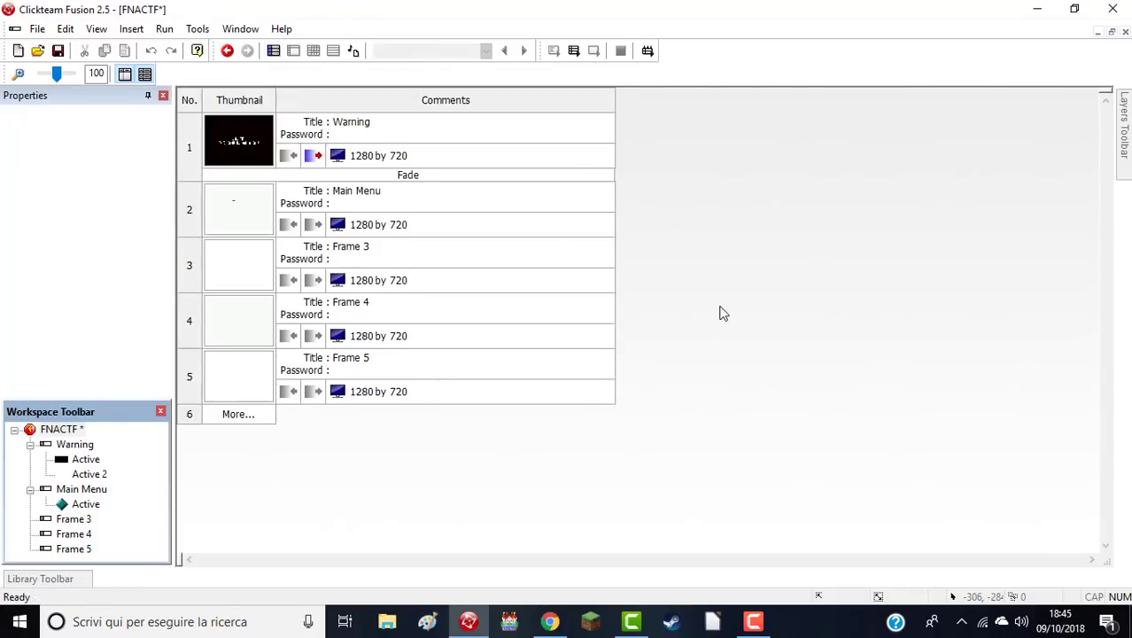
double_click(266, 142)
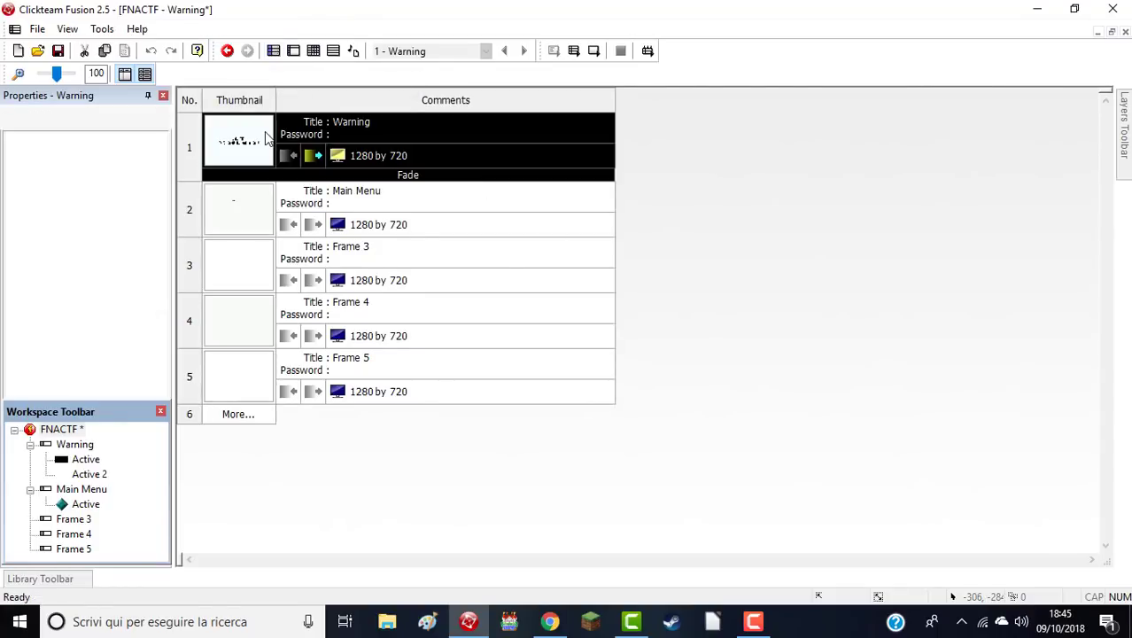